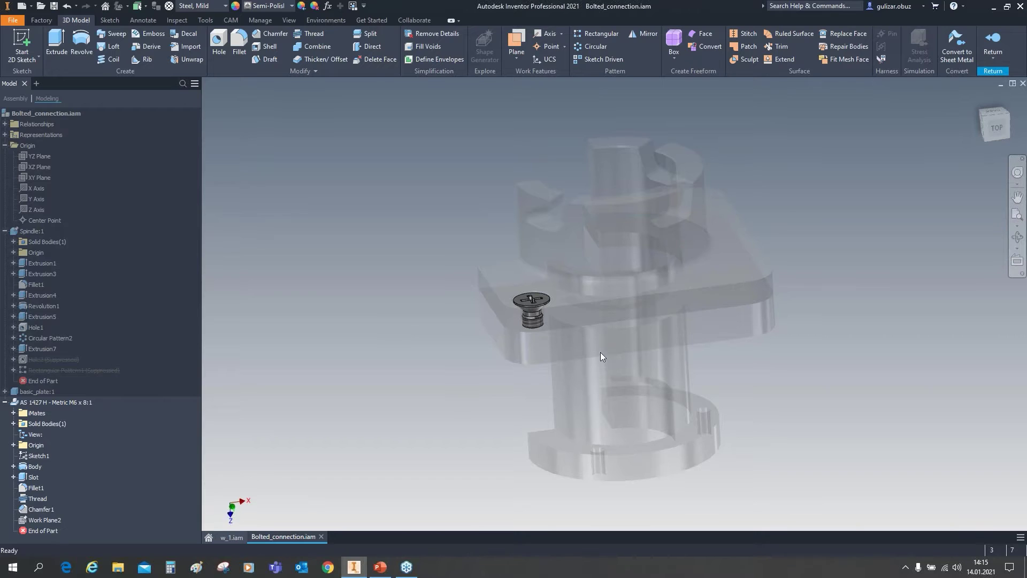
- Return from editing the M6 x 8 screw to the top-level assembly and open the Content Center placement library
{"action": "left_click", "coordinate": [993, 39]}
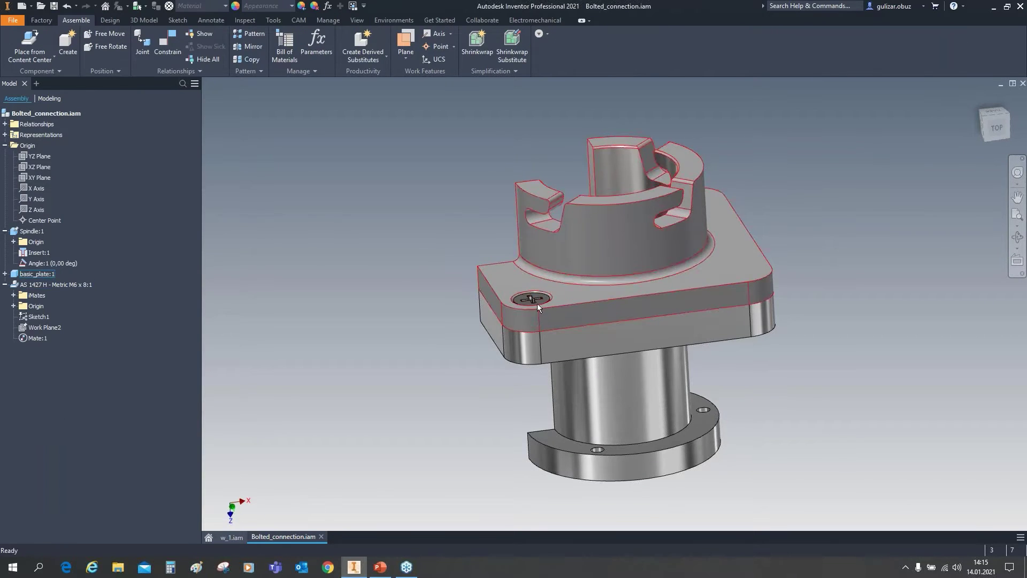
{"action": "left_click", "coordinate": [38, 53]}
{"action": "left_click", "coordinate": [40, 98]}
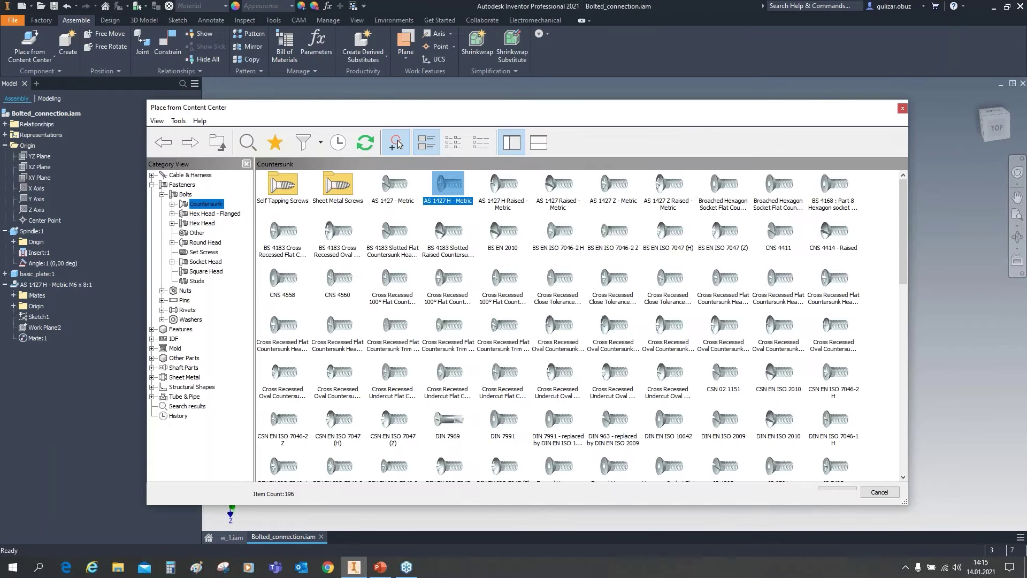
- Look through the hex nut standards among the Content Center fasteners and close the library without placing a part
{"action": "left_click", "coordinate": [162, 194]}
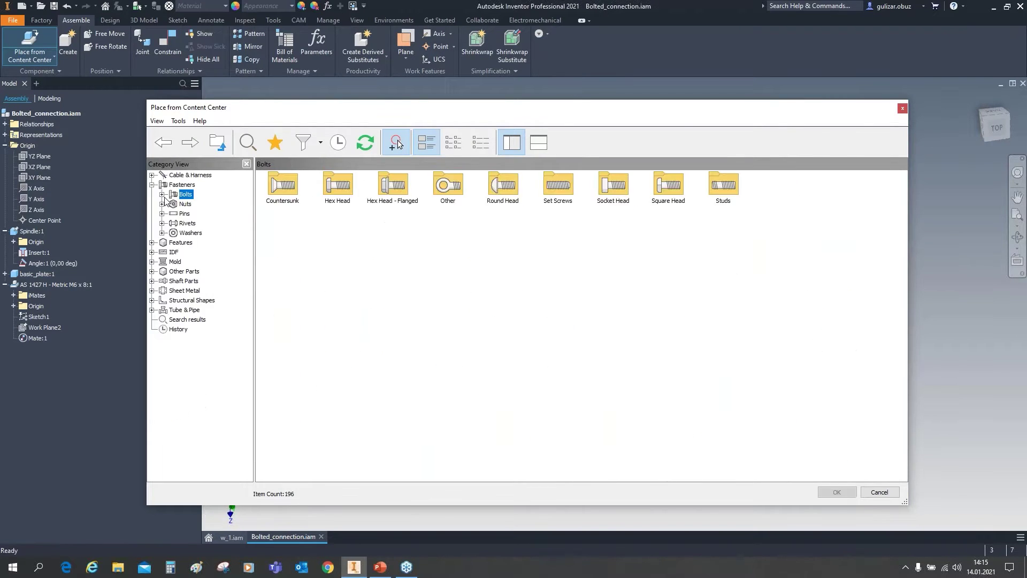
{"action": "left_click", "coordinate": [185, 204]}
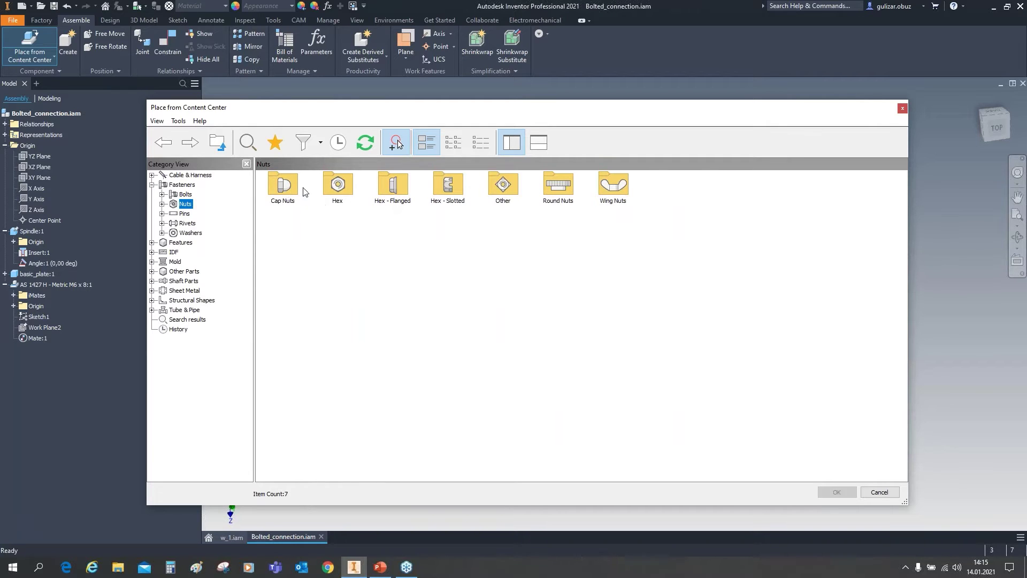
{"action": "left_click", "coordinate": [339, 192]}
{"action": "double_click", "coordinate": [340, 192]}
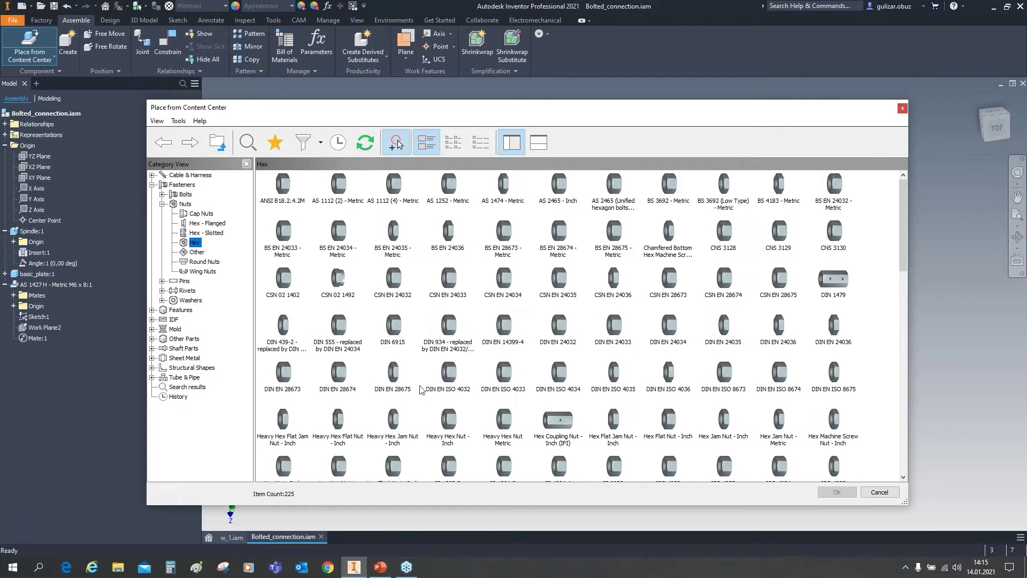
{"action": "left_click", "coordinate": [393, 283]}
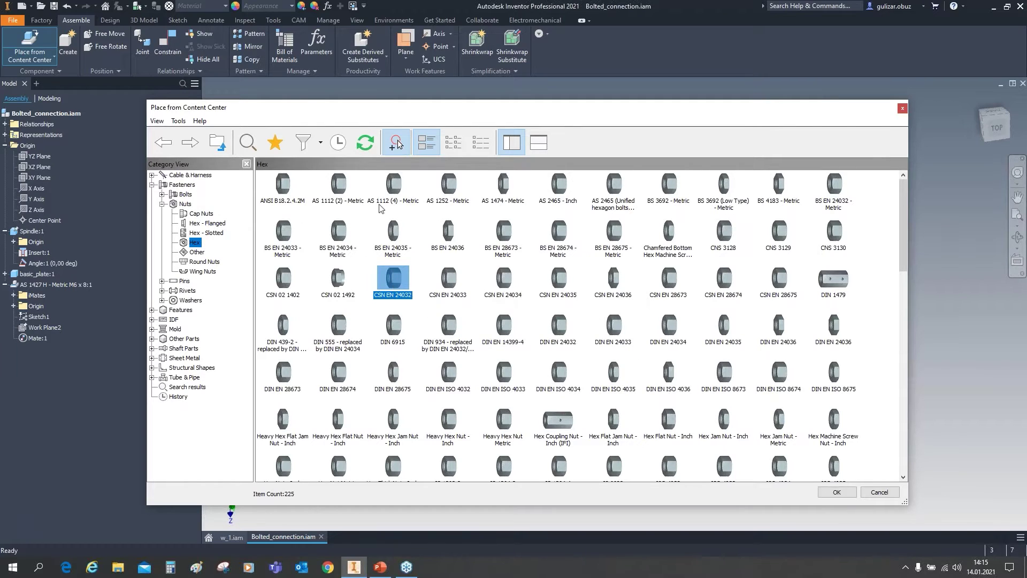
{"action": "left_click", "coordinate": [670, 376]}
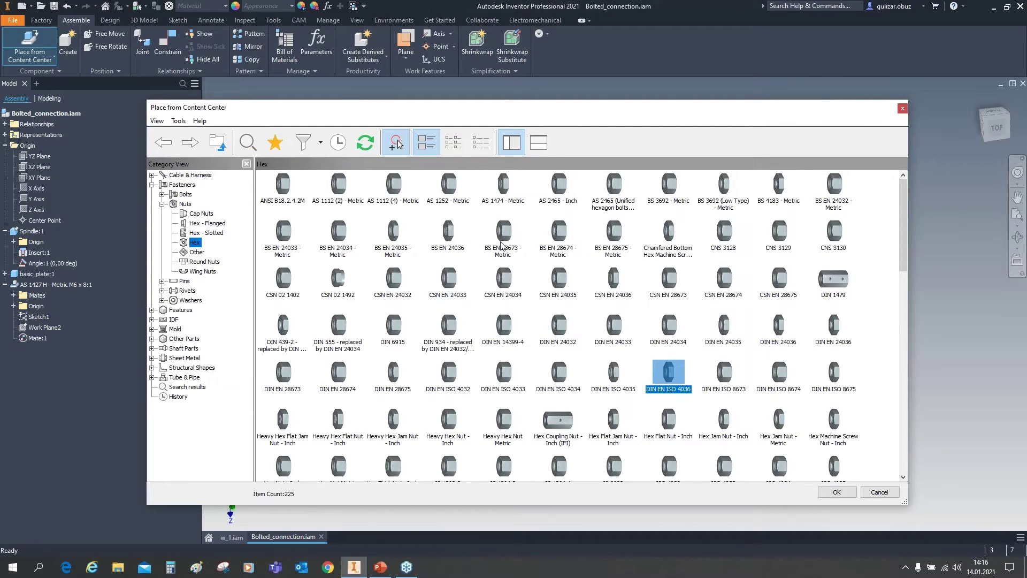
{"action": "left_click", "coordinate": [152, 185]}
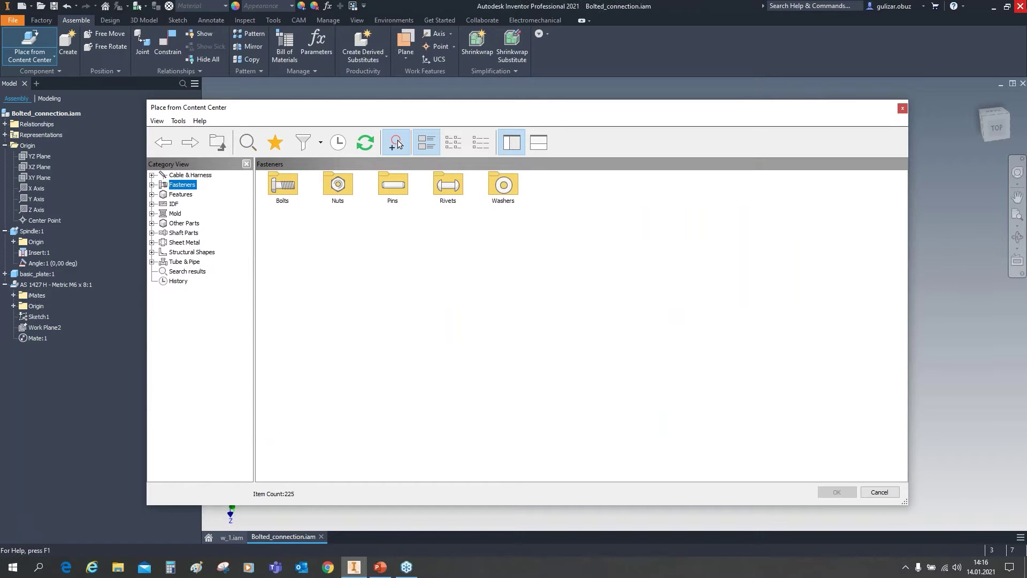
{"action": "left_click", "coordinate": [1018, 79]}
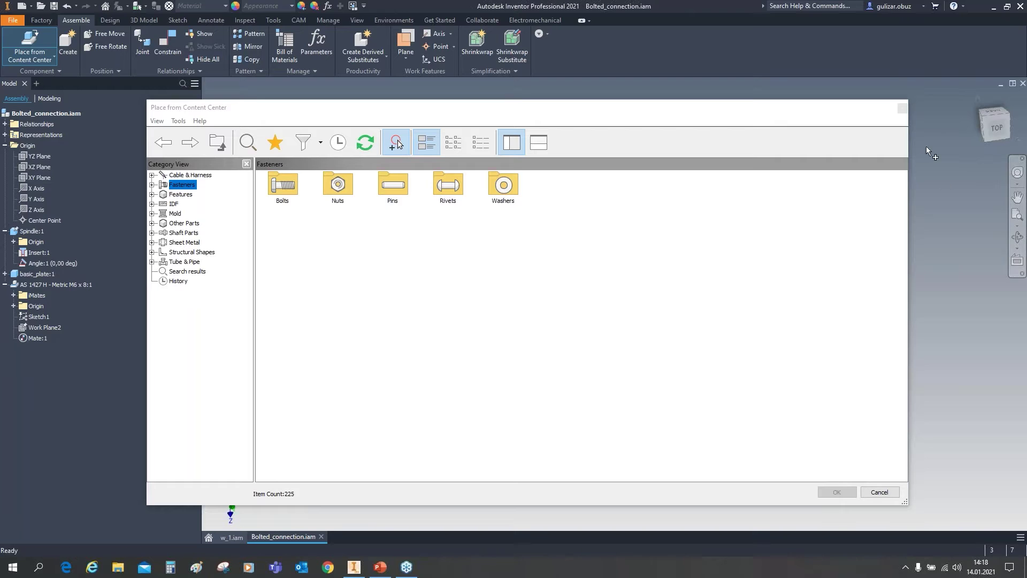
{"action": "left_click", "coordinate": [902, 108]}
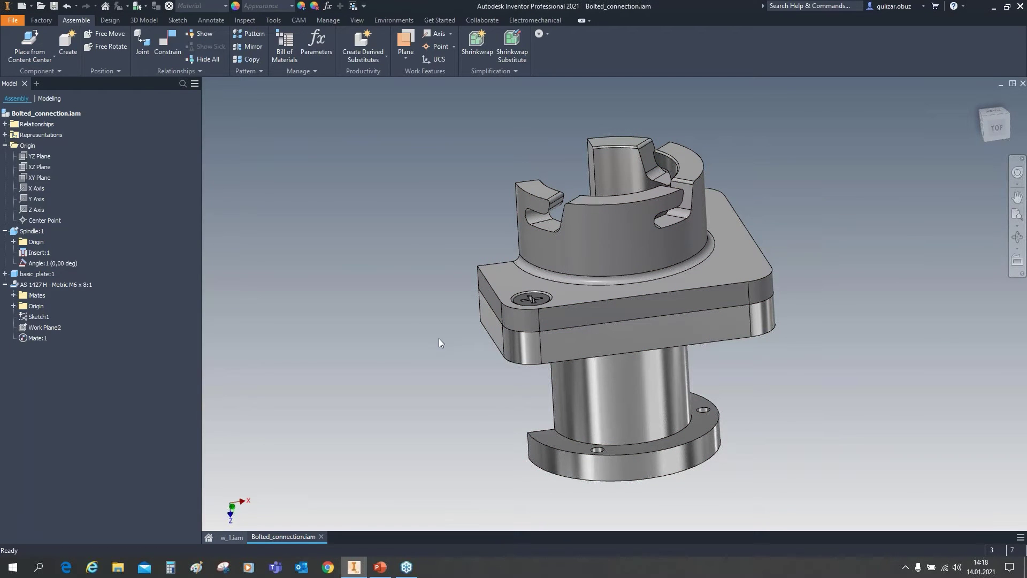
{"action": "middle_click_drag", "start_coordinate": [468, 366], "coordinate": [468, 356], "text": "shift"}
{"action": "scroll", "coordinate": [465, 361], "scroll_direction": "up", "scroll_amount": 4}
{"action": "key", "text": "Escape"}
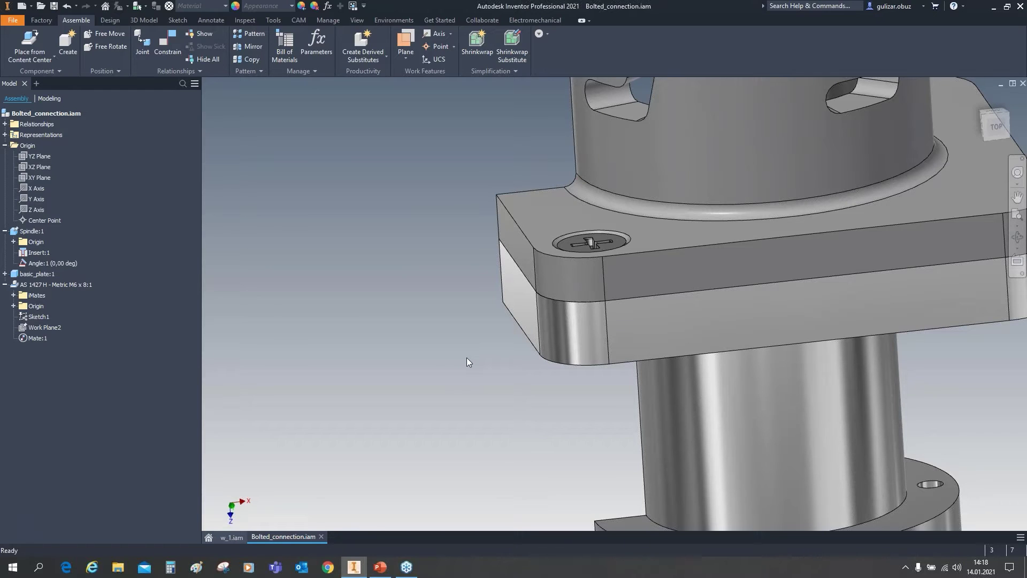
- Switch to the w_1.iam assembly, start the Bolted Connection generator and widen its dialog clear of the plates
{"action": "left_click", "coordinate": [231, 537]}
{"action": "middle_click_drag", "start_coordinate": [493, 342], "coordinate": [493, 382], "text": "shift"}
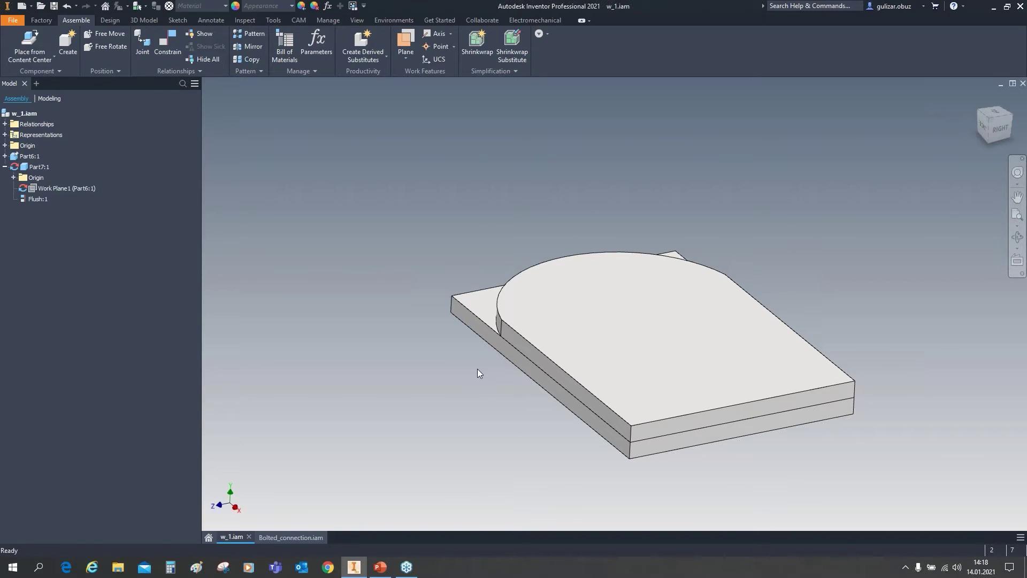
{"action": "left_click", "coordinate": [110, 20]}
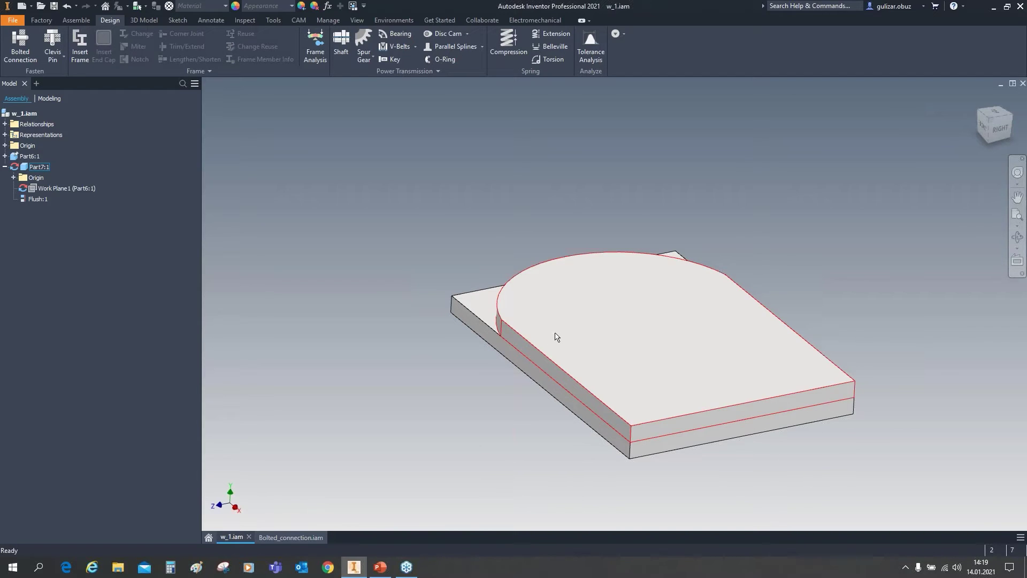
{"action": "left_click", "coordinate": [21, 49]}
{"action": "left_click_drag", "start_coordinate": [241, 70], "coordinate": [369, 69]}
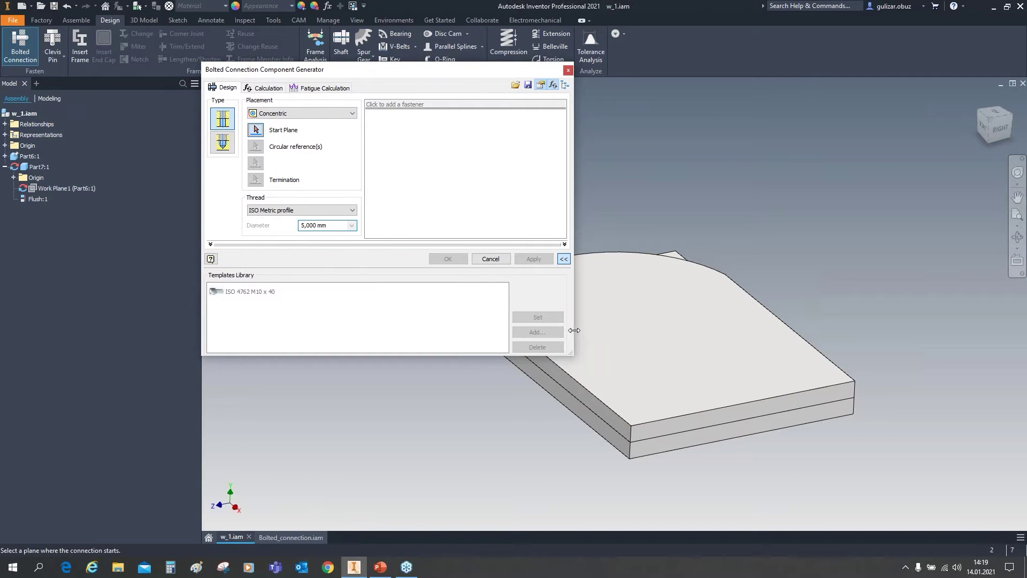
{"action": "left_click_drag", "start_coordinate": [573, 330], "coordinate": [652, 328]}
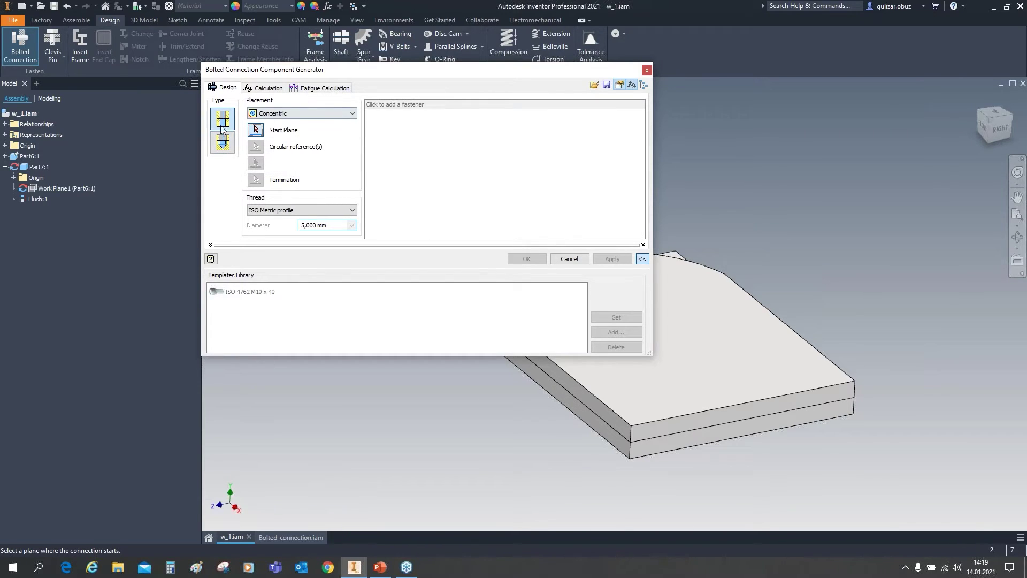
{"action": "left_click_drag", "start_coordinate": [372, 75], "coordinate": [292, 79]}
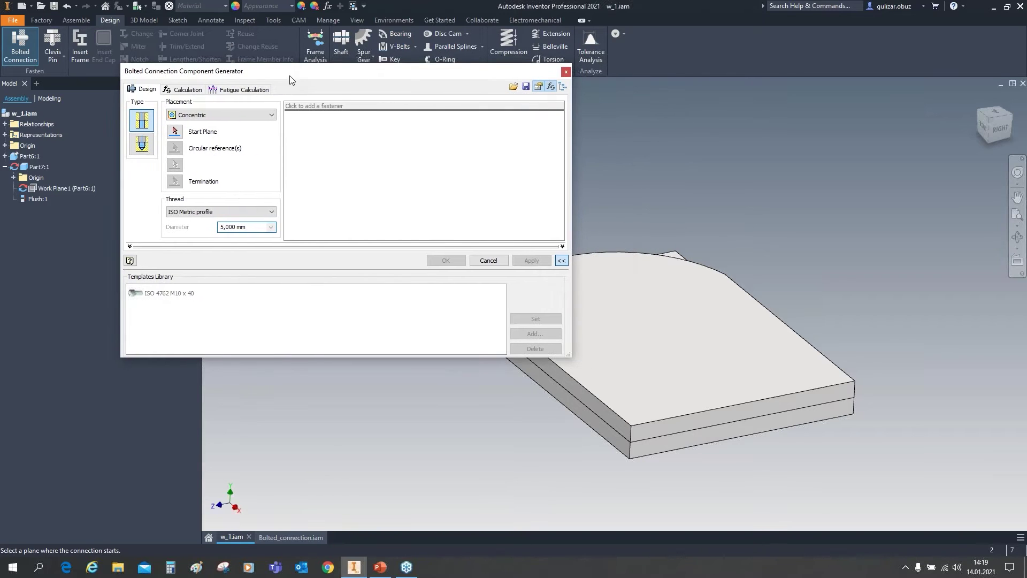
- Set the bolt placement to Linear and use the upper plate's top face as the start plane
{"action": "left_click", "coordinate": [219, 117]}
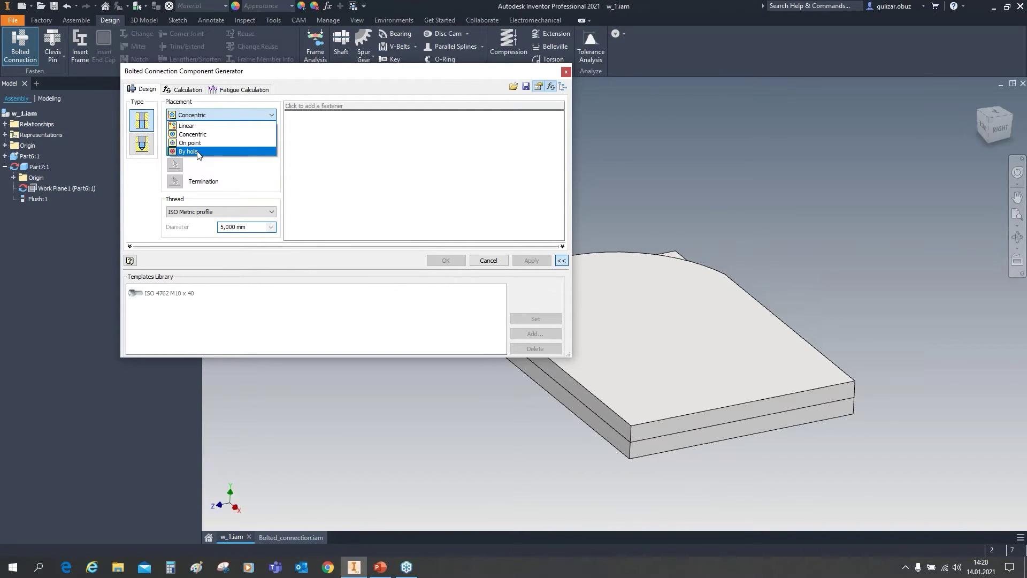
{"action": "left_click", "coordinate": [213, 126]}
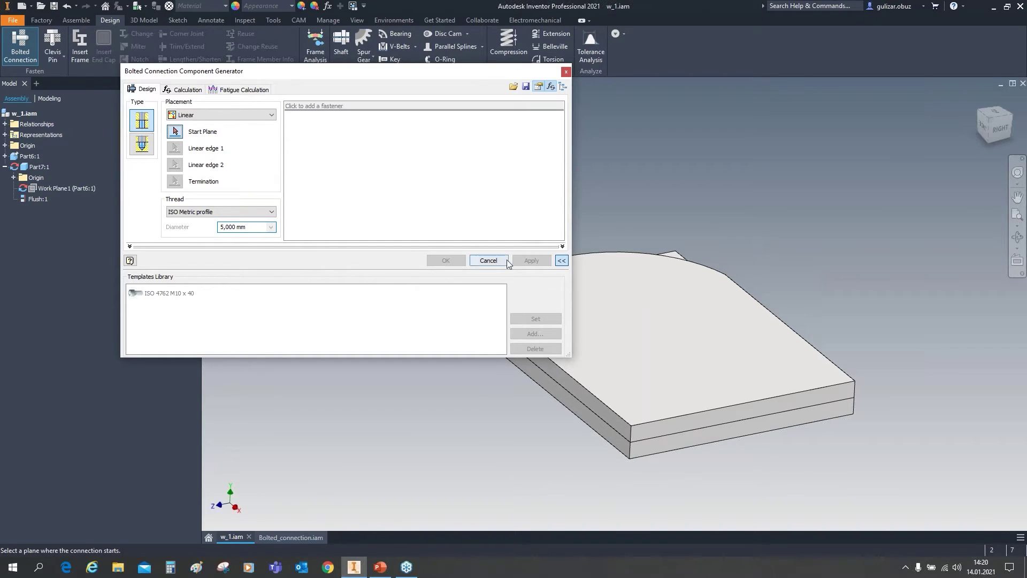
{"action": "left_click", "coordinate": [652, 348]}
{"action": "middle_click_drag", "start_coordinate": [698, 397], "coordinate": [655, 382], "text": "shift"}
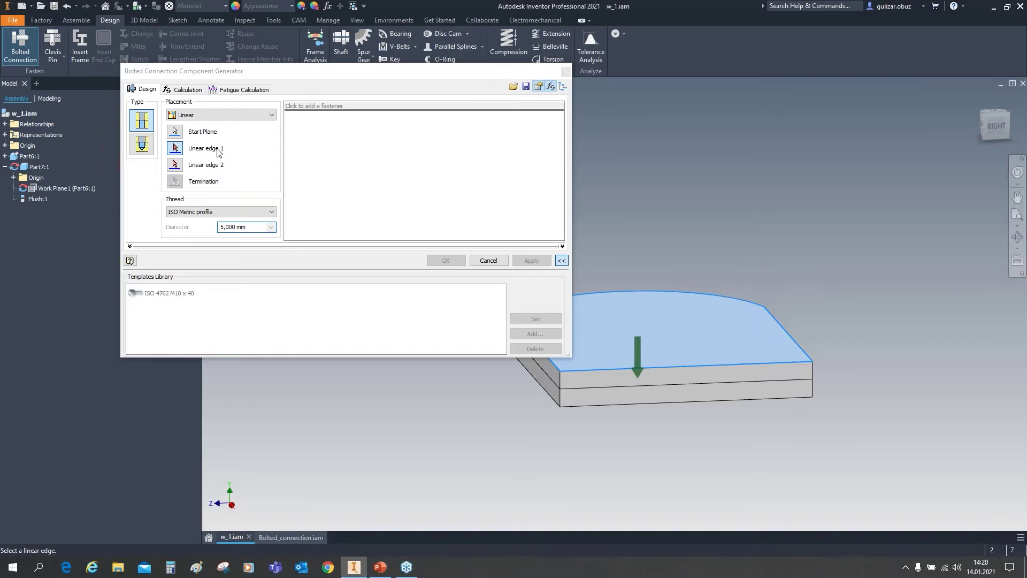
- Position the bolt 30 mm from the straight end edge and 50 mm from the adjacent long edge of the upper plate
{"action": "middle_click_drag", "start_coordinate": [709, 326], "coordinate": [786, 392], "text": "shift"}
{"action": "left_click", "coordinate": [790, 402]}
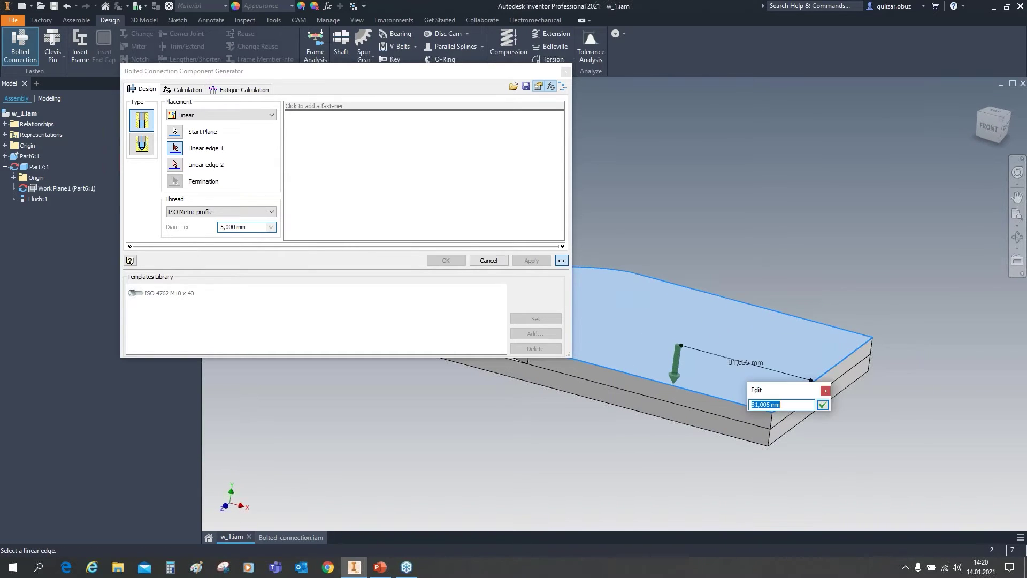
{"action": "type", "text": "30"}
{"action": "key", "text": "Return"}
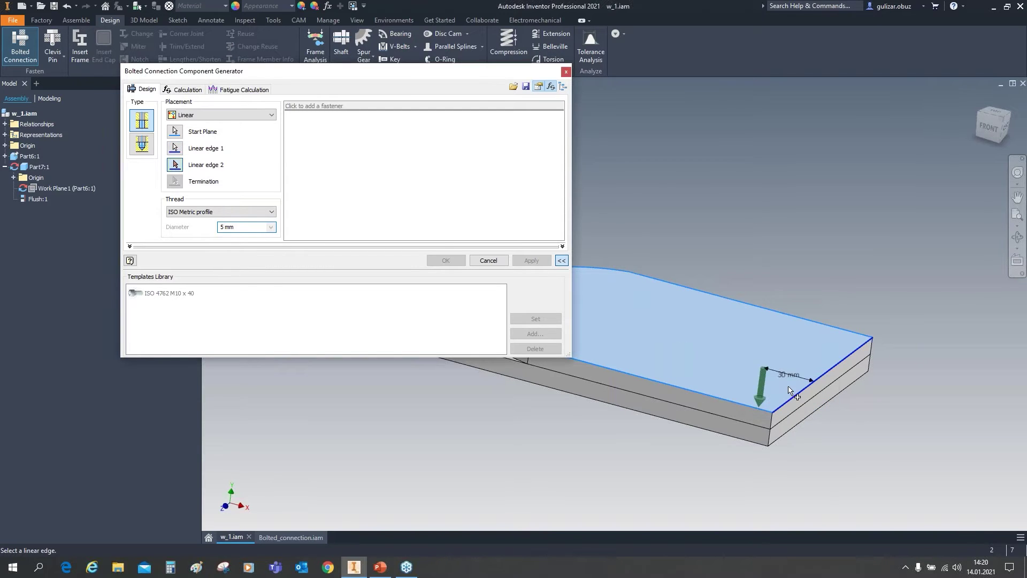
{"action": "left_click", "coordinate": [746, 404]}
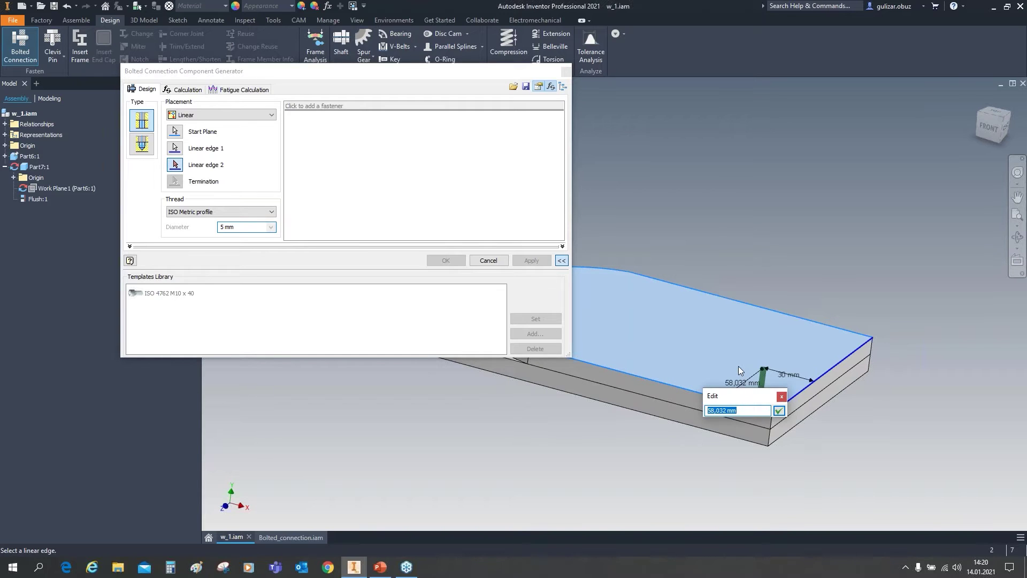
{"action": "type", "text": "50"}
{"action": "key", "text": "Return"}
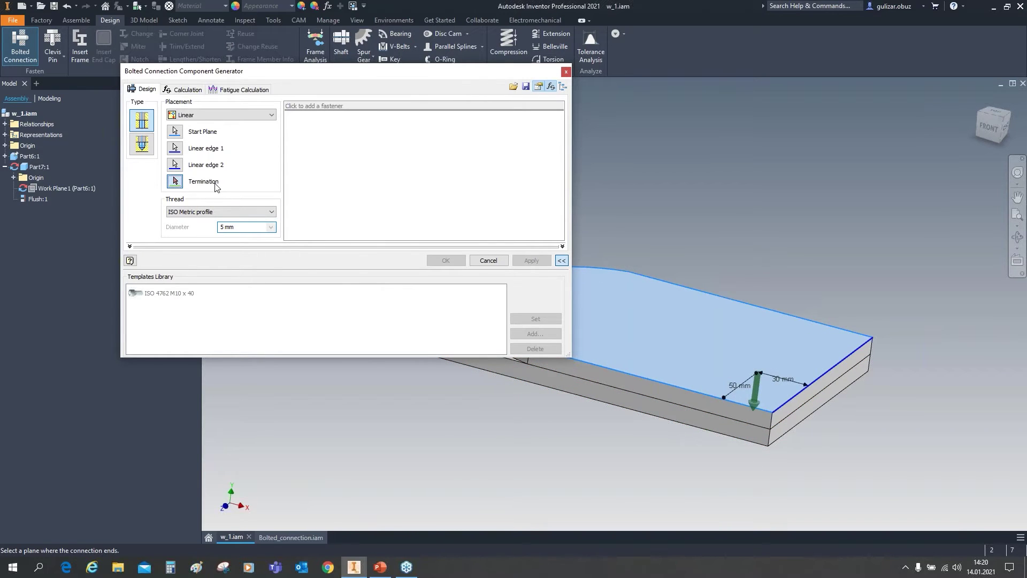
- Set the underside of the lower plate as the connection's termination plane
{"action": "mouse_move", "coordinate": [698, 342]}
{"action": "middle_mouse_down", "text": "shift"}
{"action": "mouse_move", "coordinate": [710, 386]}
{"action": "mouse_move", "coordinate": [713, 335]}
{"action": "middle_mouse_up", "text": "shift"}
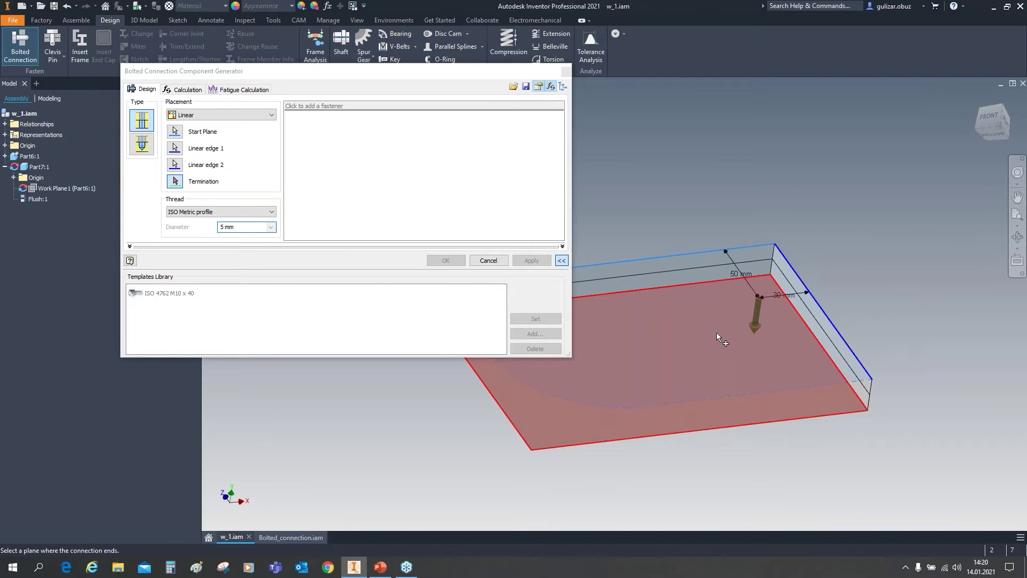
{"action": "left_click", "coordinate": [717, 332]}
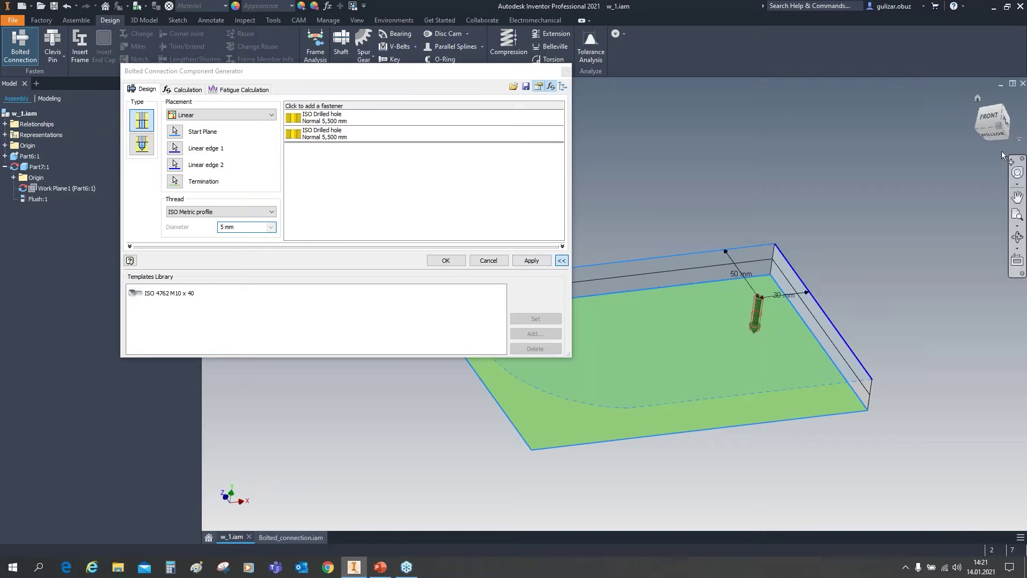
- Add an ISO 4762 bolt above the drilled holes, using the ISO standard and the Bolts category
{"action": "left_click", "coordinate": [991, 118]}
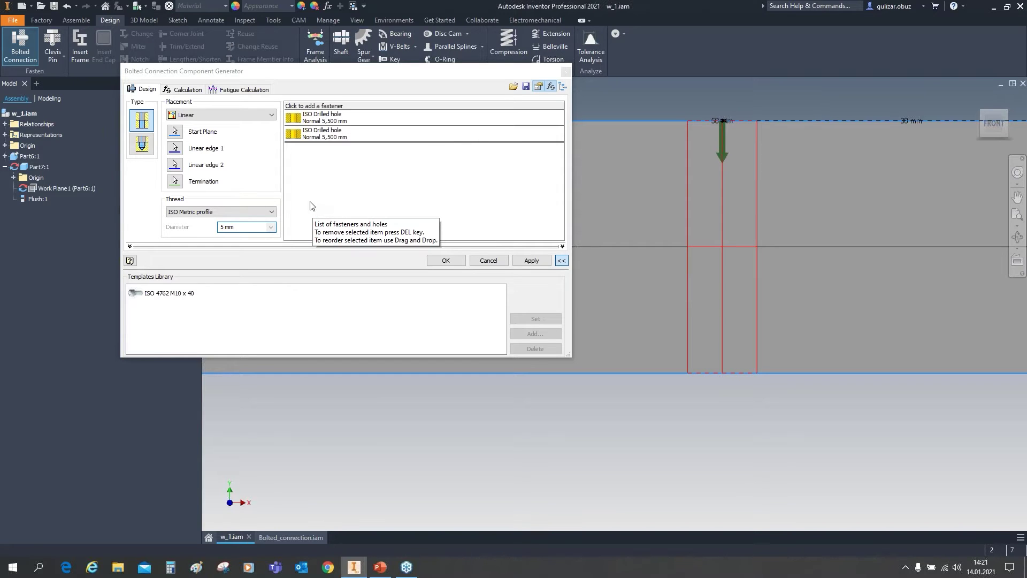
{"action": "left_click", "coordinate": [328, 107]}
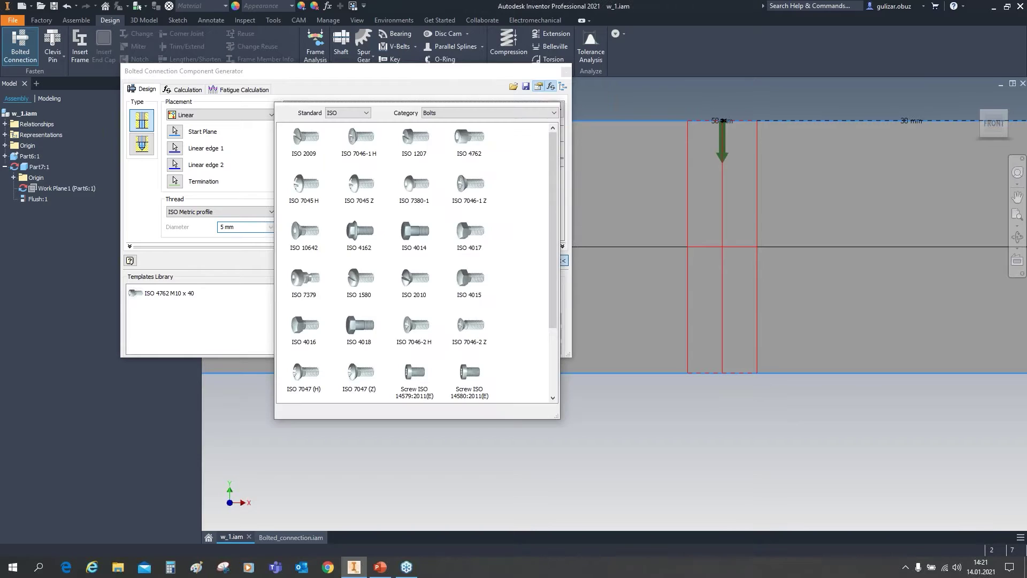
{"action": "left_click_drag", "start_coordinate": [560, 390], "coordinate": [685, 389]}
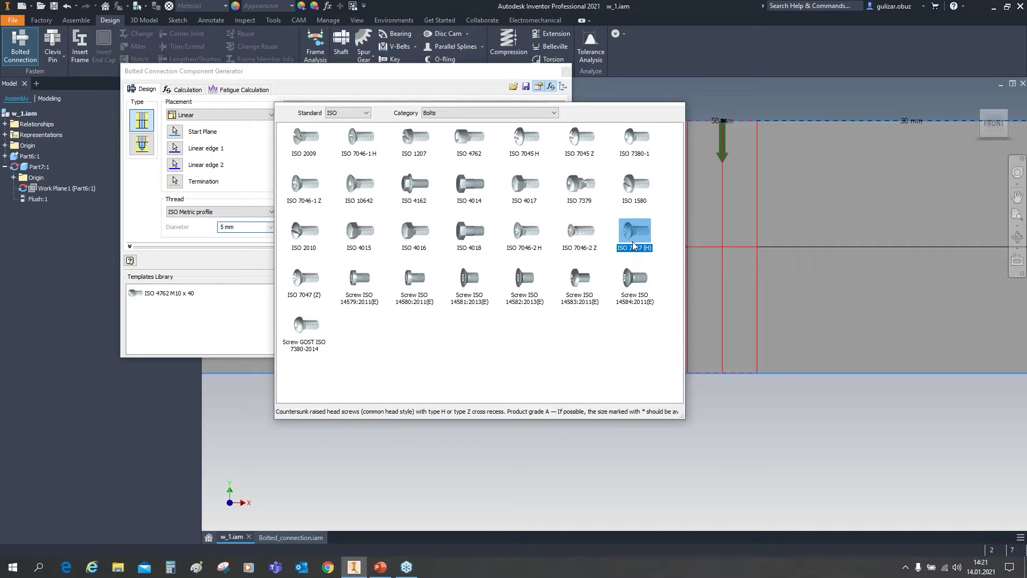
{"action": "left_click", "coordinate": [364, 114]}
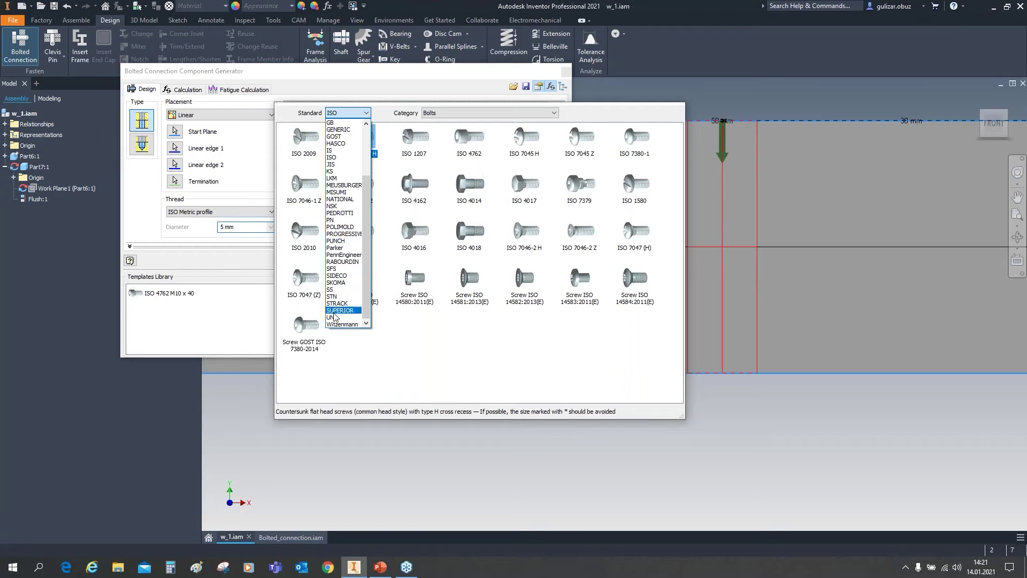
{"action": "left_click", "coordinate": [346, 158]}
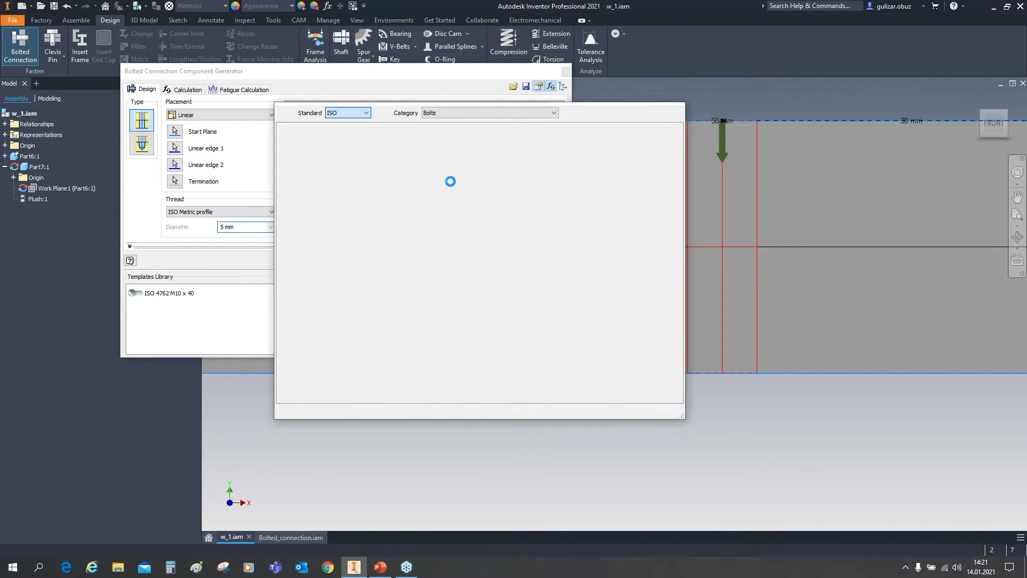
{"action": "left_click", "coordinate": [462, 112]}
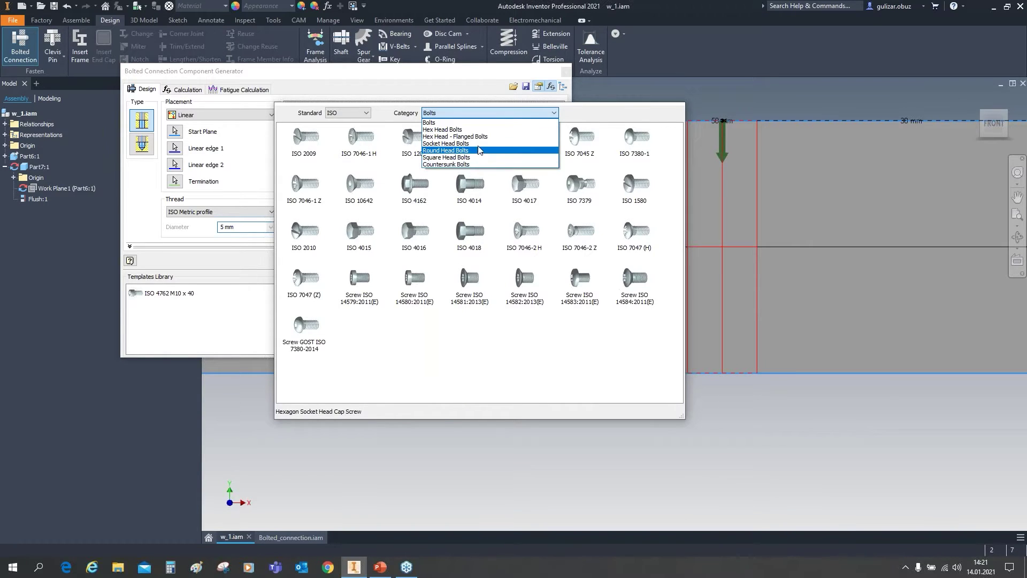
{"action": "left_click", "coordinate": [463, 123]}
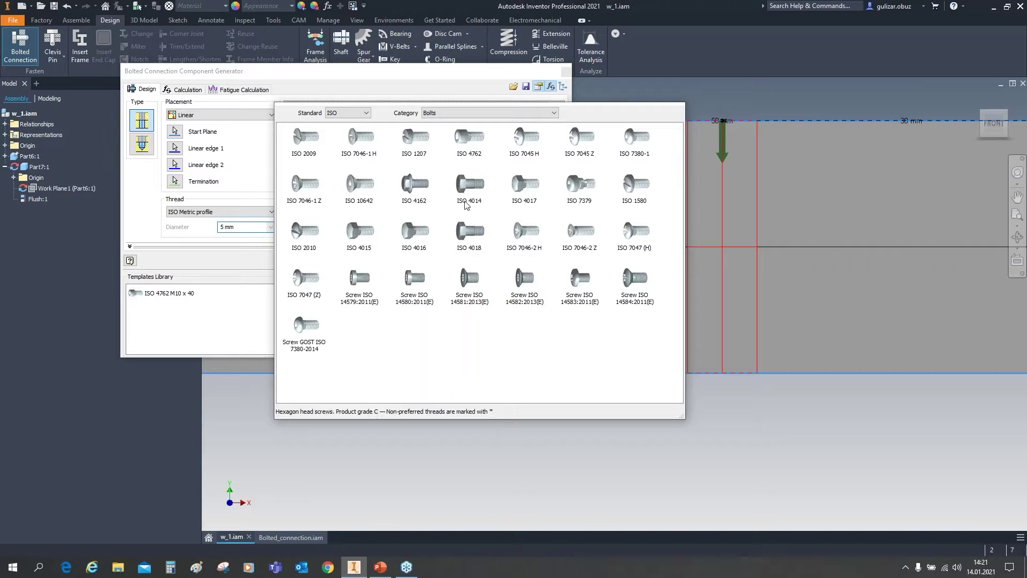
{"action": "left_click", "coordinate": [470, 139]}
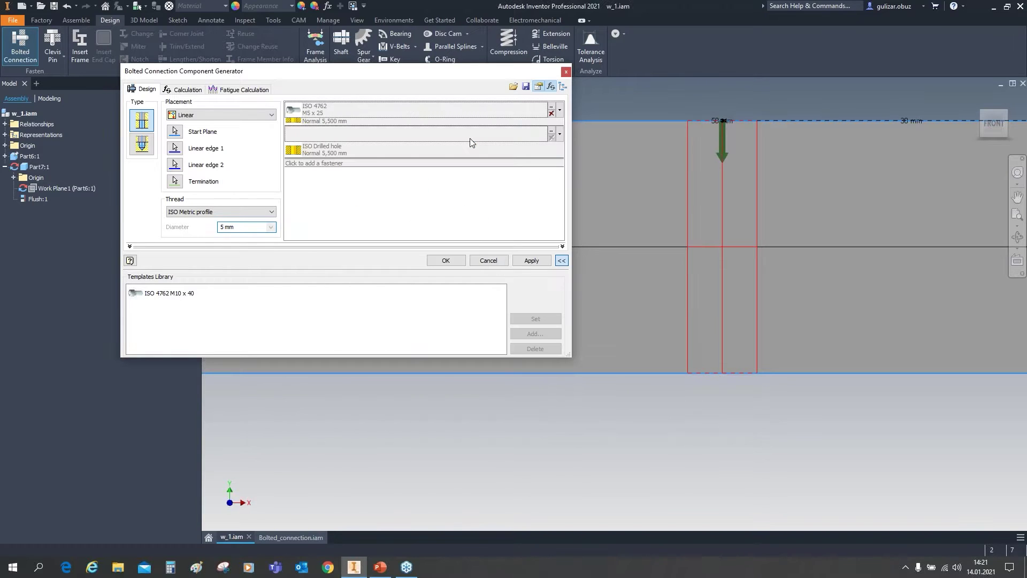
{"action": "scroll", "coordinate": [674, 207], "scroll_direction": "down", "scroll_amount": 2}
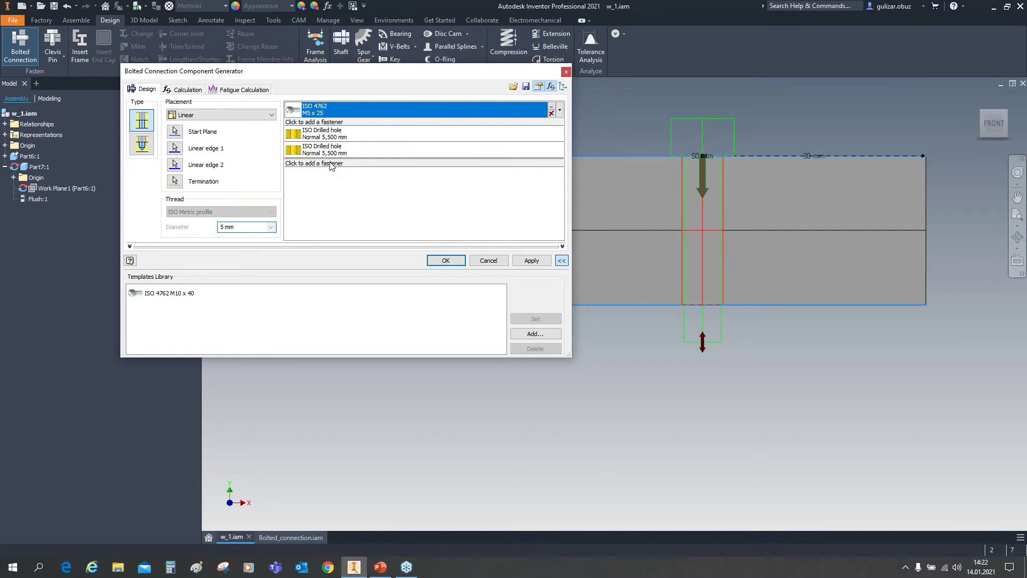
- Add an ISO 7090 washer under the bolt head, and an ISO 7092 washer with an ISO 4032 nut beneath the lower plate
{"action": "left_click", "coordinate": [323, 122]}
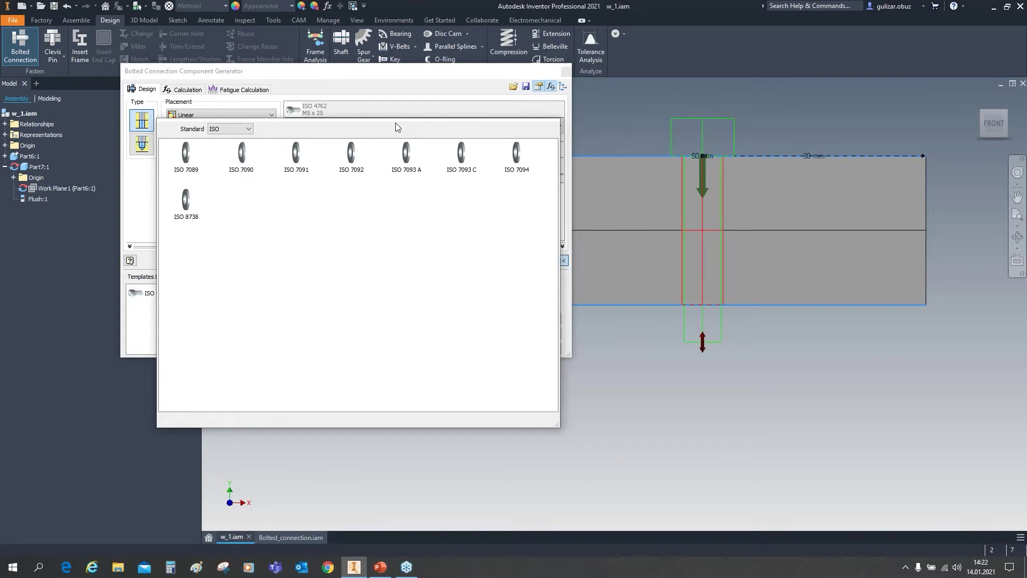
{"action": "left_click", "coordinate": [237, 155]}
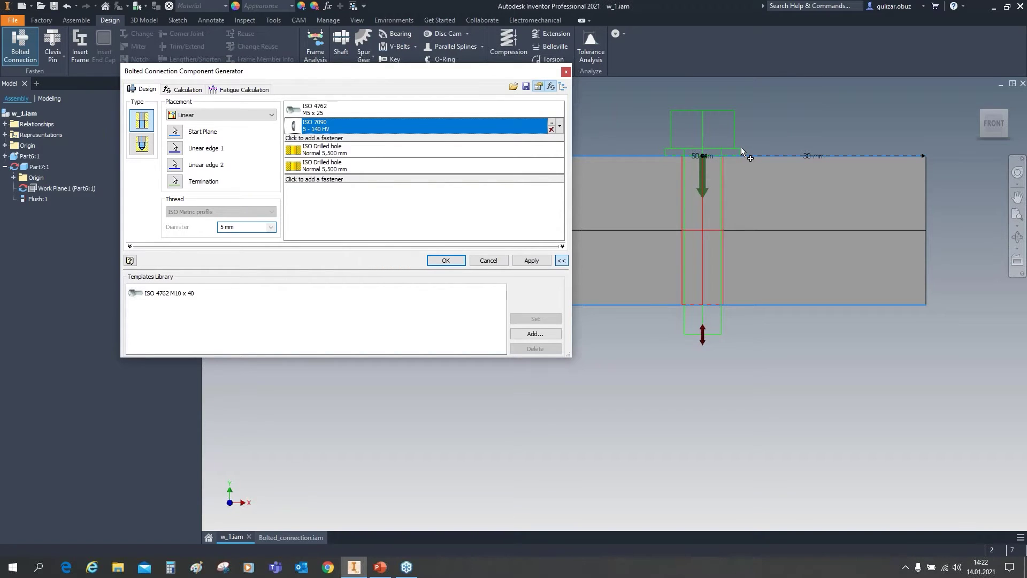
{"action": "left_click", "coordinate": [321, 179]}
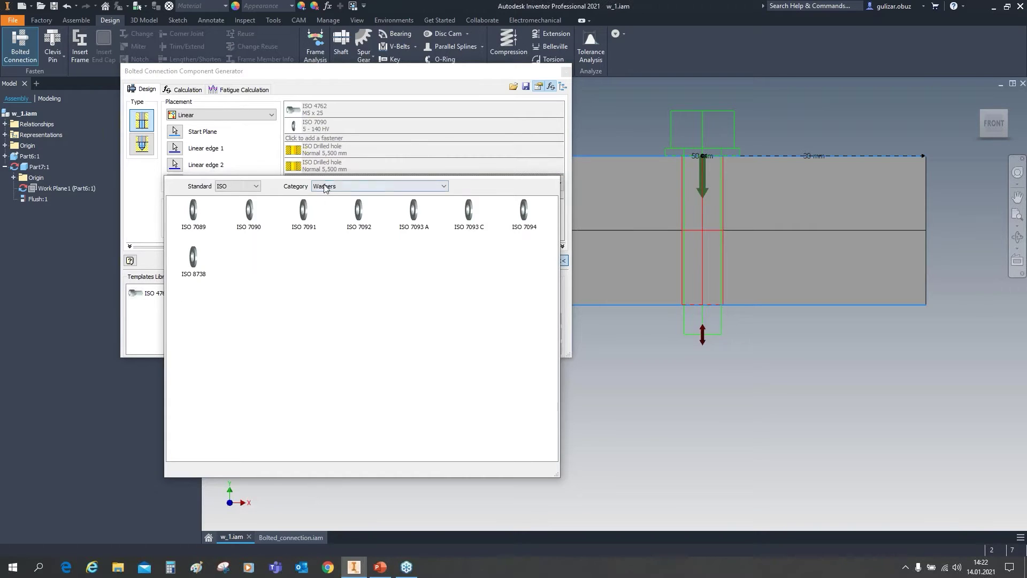
{"action": "left_click", "coordinate": [358, 213]}
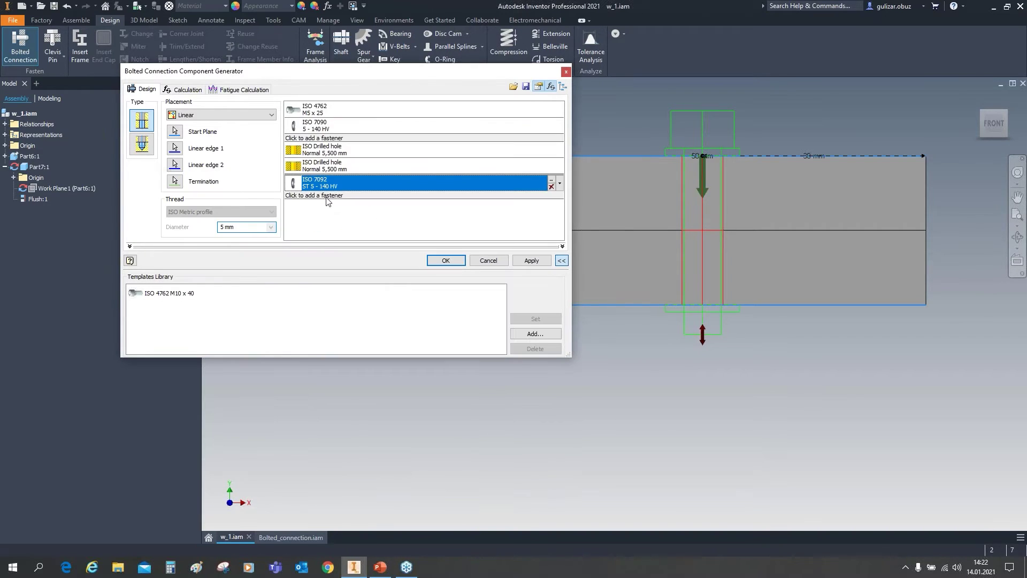
{"action": "left_click", "coordinate": [327, 197]}
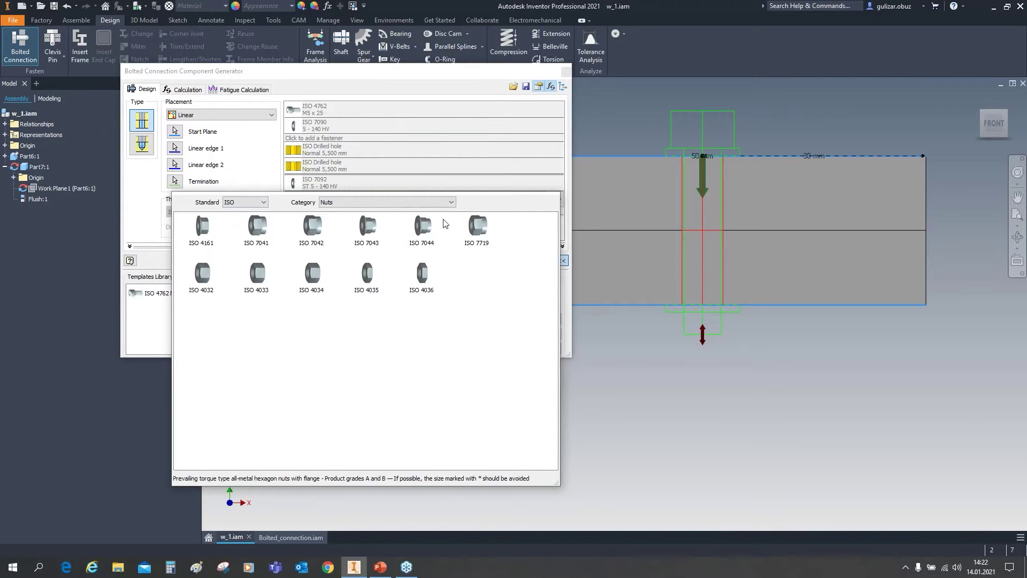
{"action": "left_click", "coordinate": [204, 281]}
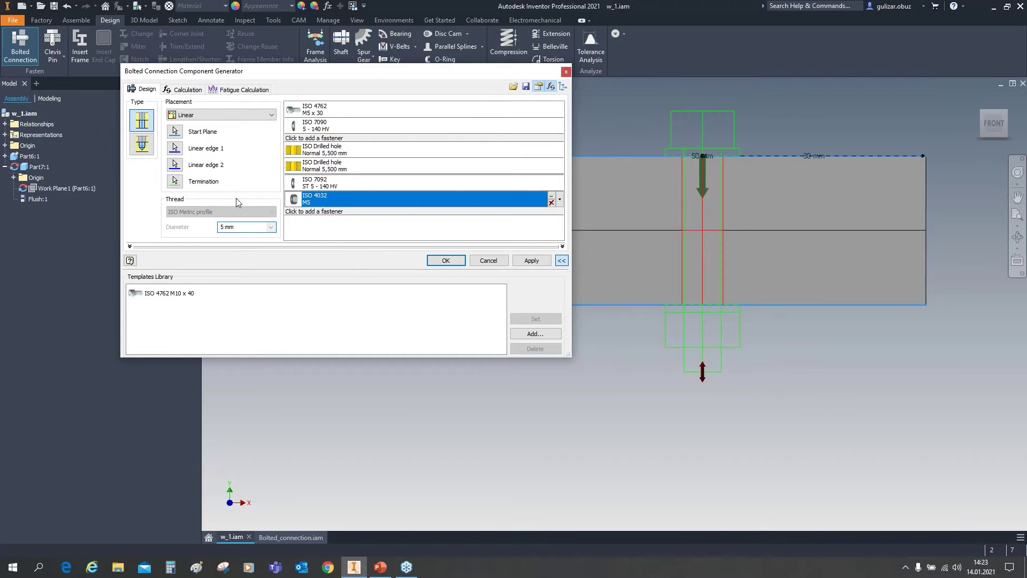
- Try a second ISO 4032 nut and an M5 x 45 bolt, remove the extra nut and return the bolt to M5 x 30
{"action": "left_click", "coordinate": [317, 212]}
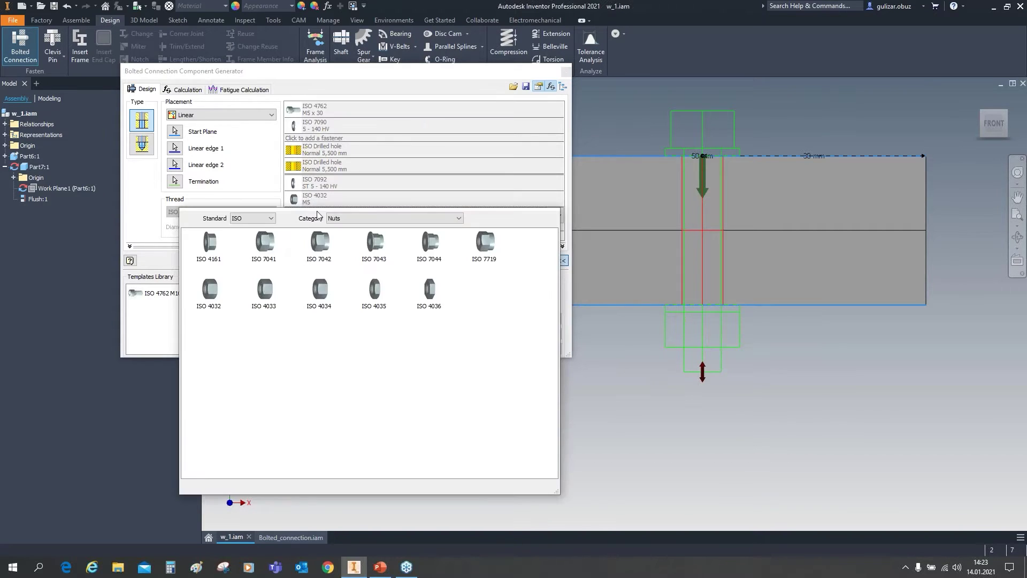
{"action": "left_click", "coordinate": [214, 296]}
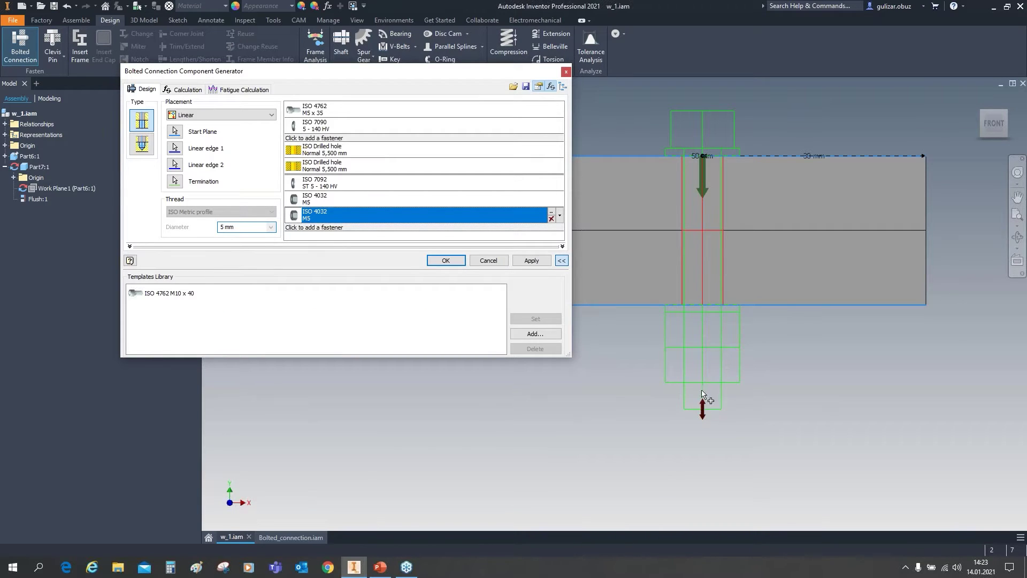
{"action": "left_click", "coordinate": [703, 419]}
{"action": "left_click_drag", "start_coordinate": [703, 419], "coordinate": [697, 478]}
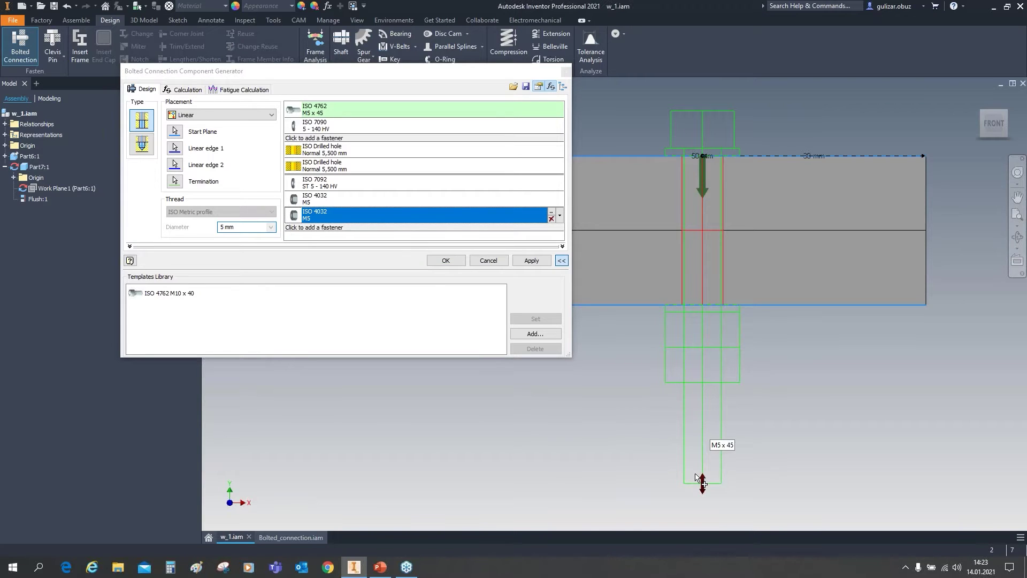
{"action": "left_click_drag", "start_coordinate": [696, 474], "coordinate": [701, 452]}
{"action": "left_click_drag", "start_coordinate": [701, 455], "coordinate": [714, 417]}
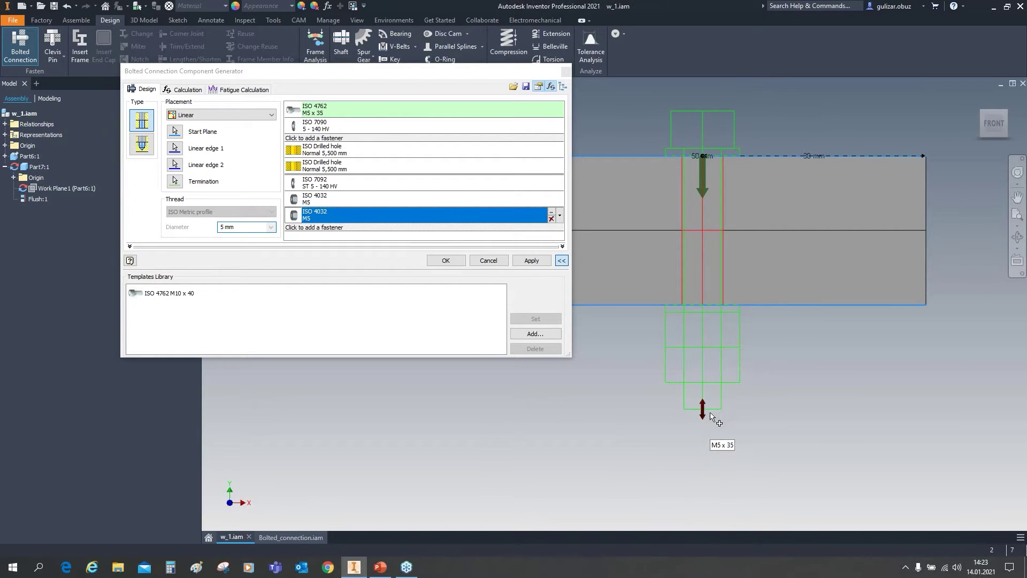
{"action": "left_click", "coordinate": [551, 219]}
{"action": "left_click_drag", "start_coordinate": [705, 418], "coordinate": [707, 393]}
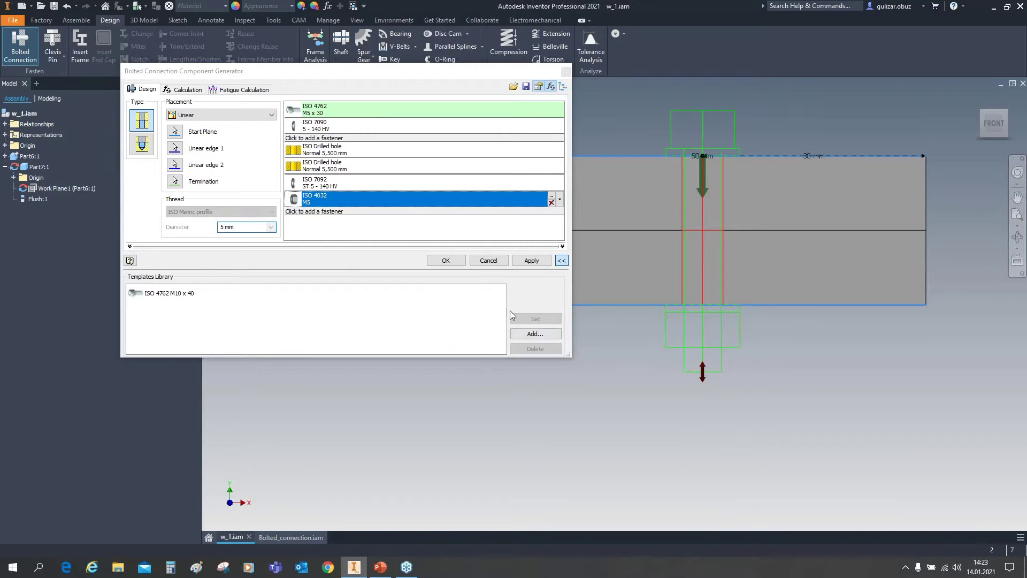
- Generate the bolted connection and inspect the bolt head on the upper plate and the nut on the underside
{"action": "left_click", "coordinate": [446, 260]}
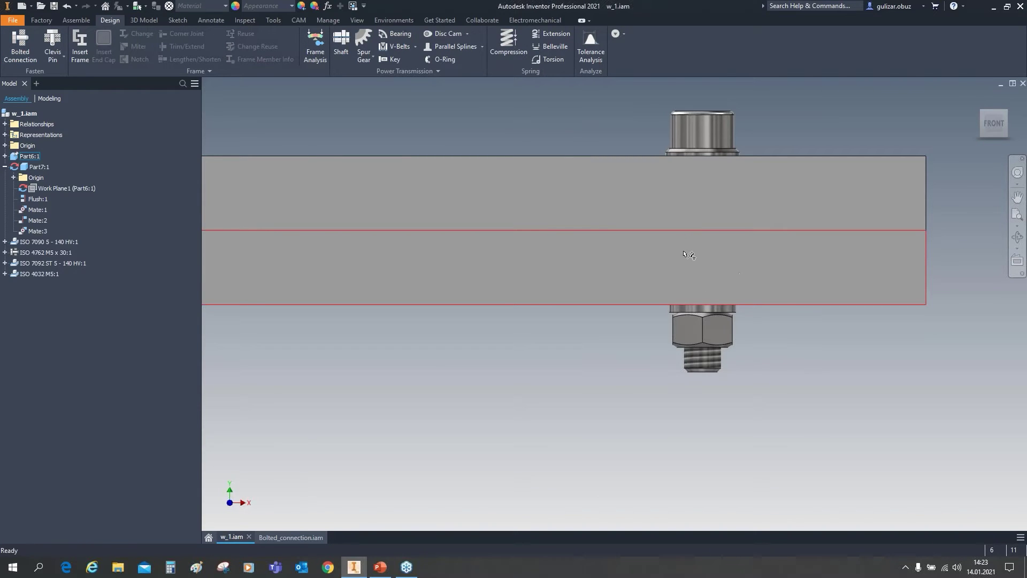
{"action": "middle_click_drag", "start_coordinate": [722, 303], "coordinate": [665, 274], "text": "shift"}
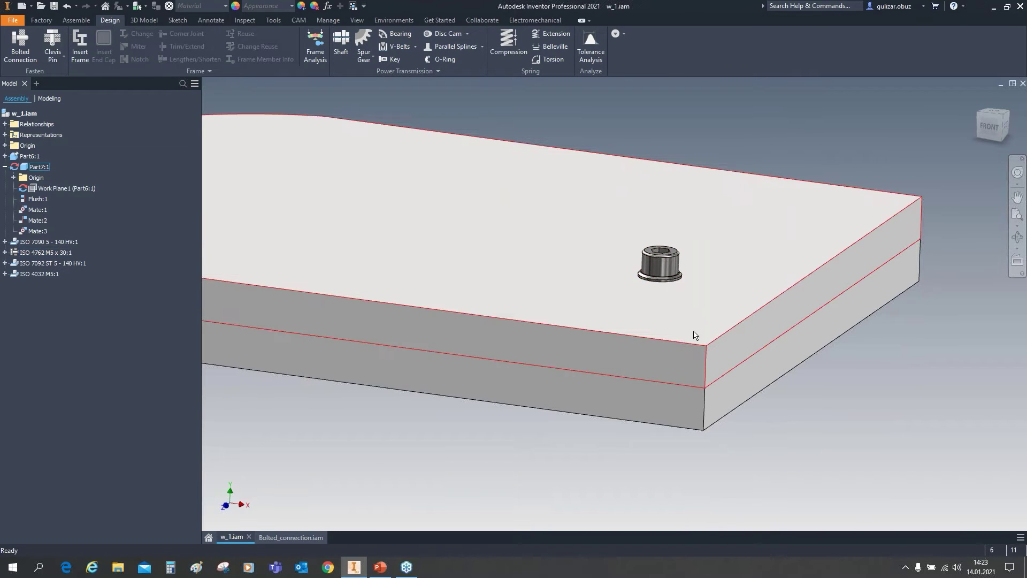
{"action": "mouse_move", "coordinate": [693, 354]}
{"action": "middle_mouse_down", "text": "shift"}
{"action": "mouse_move", "coordinate": [699, 328]}
{"action": "mouse_move", "coordinate": [691, 351]}
{"action": "middle_mouse_up", "text": "shift"}
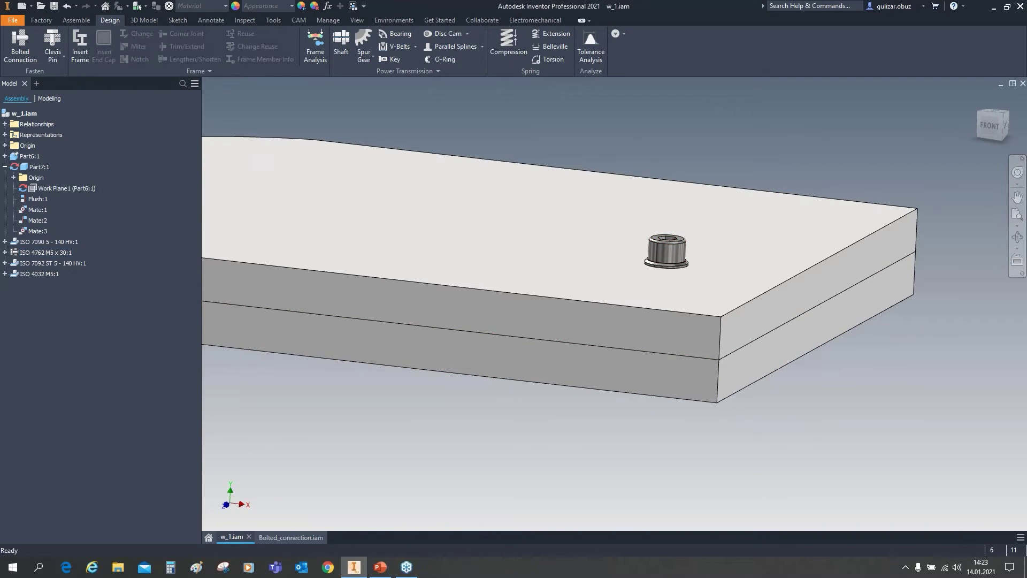
{"action": "middle_click_drag", "start_coordinate": [647, 428], "coordinate": [667, 324], "text": "shift"}
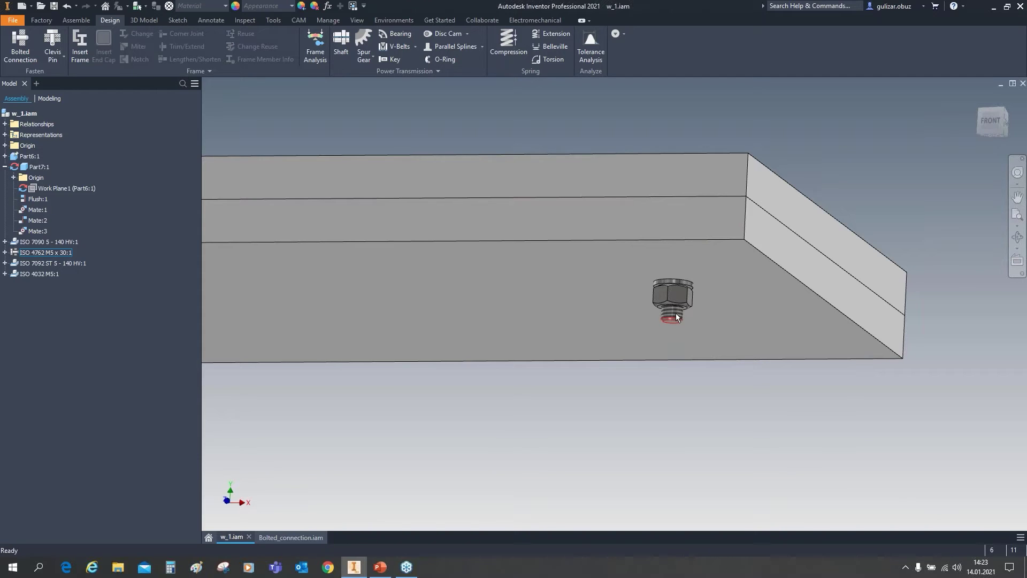
- Edit the ISO 4762 bolt using Design Accelerator, lengthen it to M5 x 35 and save it as a template, leaving the placed connection unmodified
{"action": "right_click", "coordinate": [53, 252]}
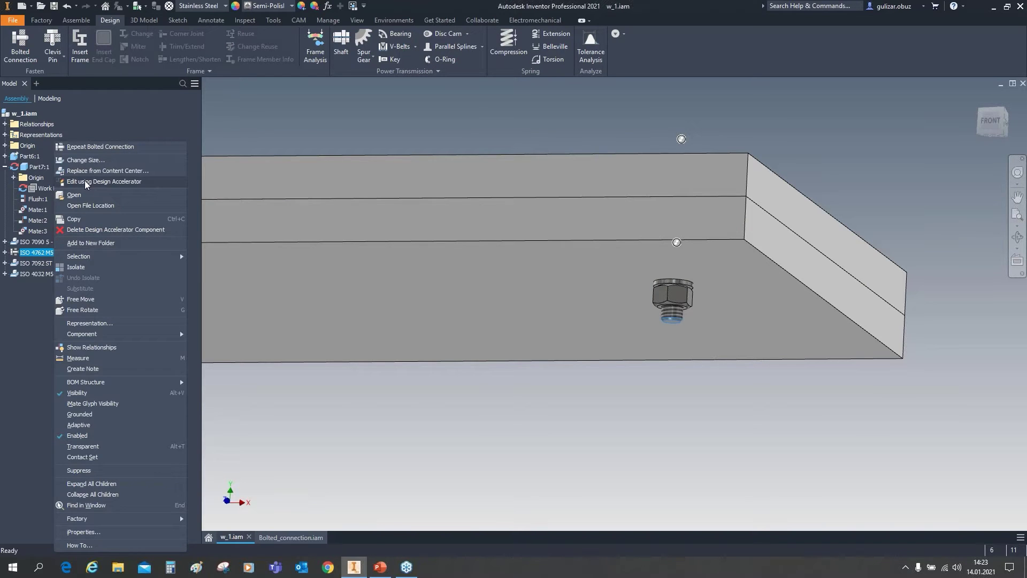
{"action": "left_click", "coordinate": [107, 181]}
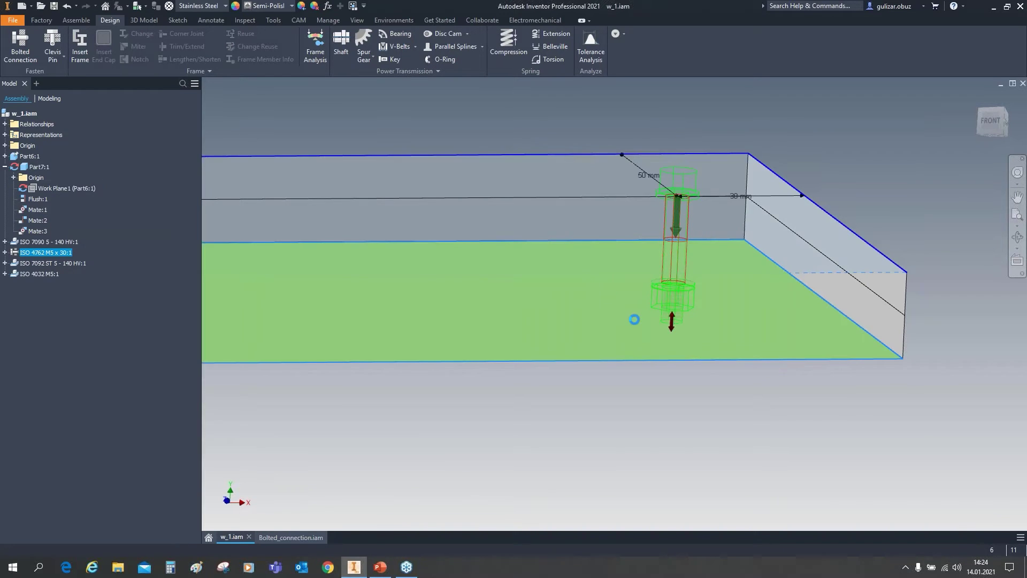
{"action": "left_click", "coordinate": [991, 122]}
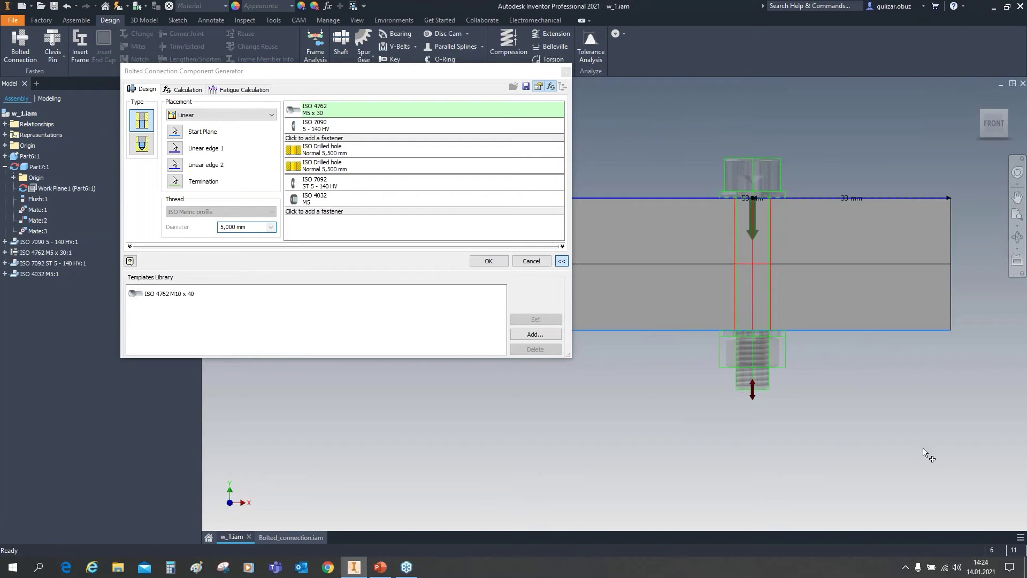
{"action": "left_click_drag", "start_coordinate": [752, 386], "coordinate": [752, 413]}
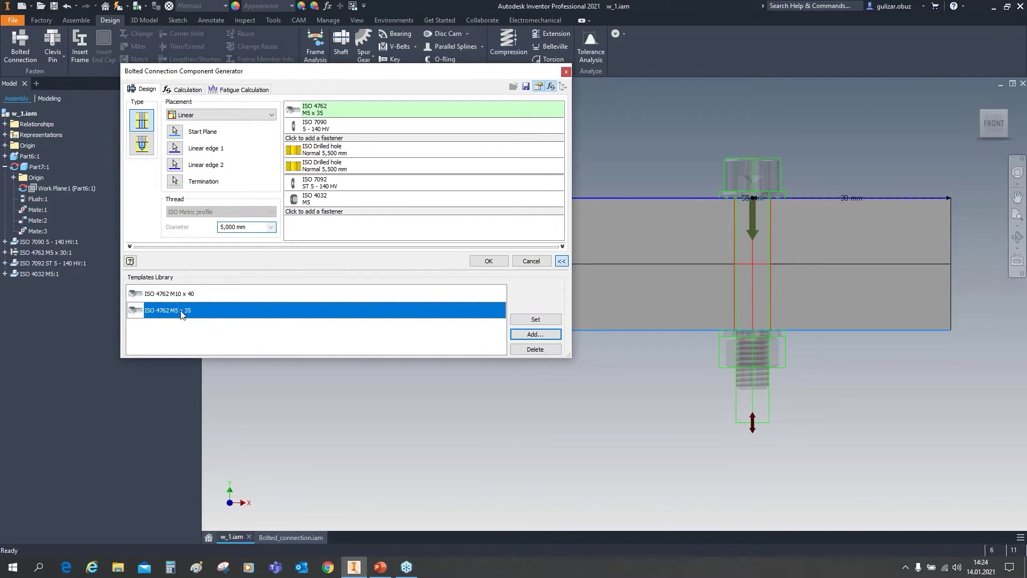
{"action": "left_click", "coordinate": [196, 297]}
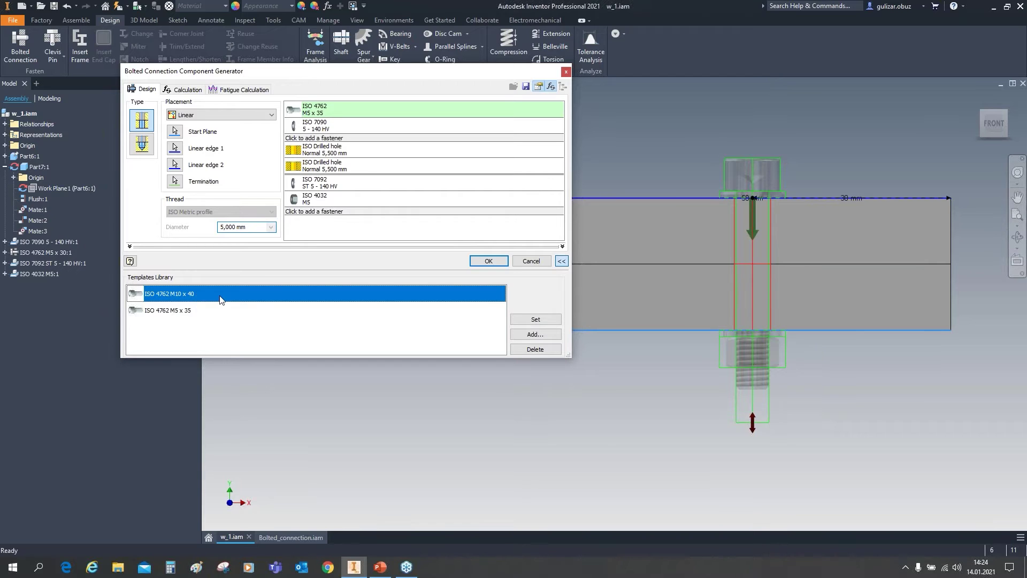
{"action": "left_click", "coordinate": [567, 73]}
- Start another bolted connection on the plates with the placement set to Concentric
{"action": "middle_click_drag", "start_coordinate": [753, 271], "coordinate": [738, 289], "text": "shift"}
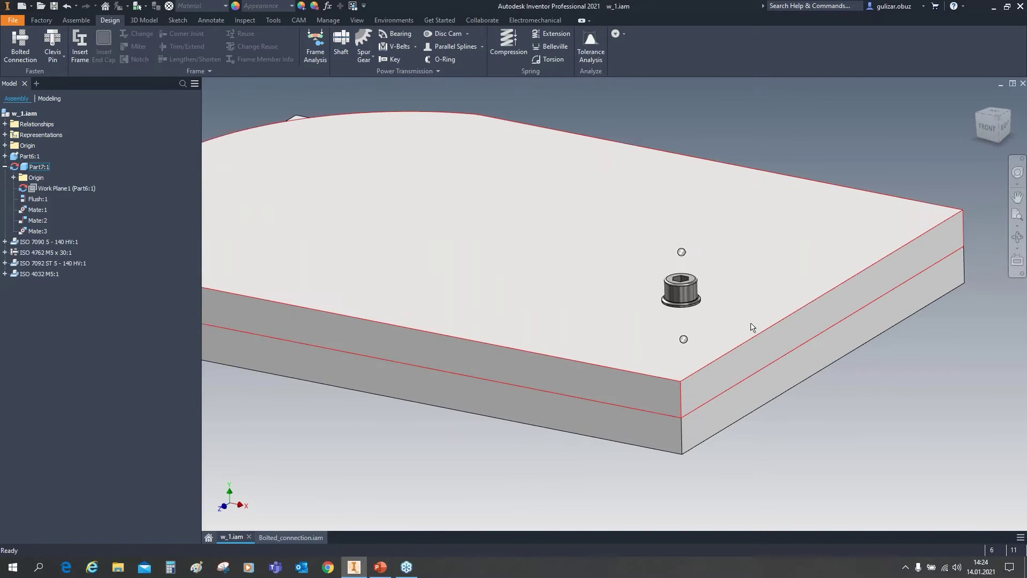
{"action": "scroll", "coordinate": [772, 348], "scroll_direction": "down", "scroll_amount": 3}
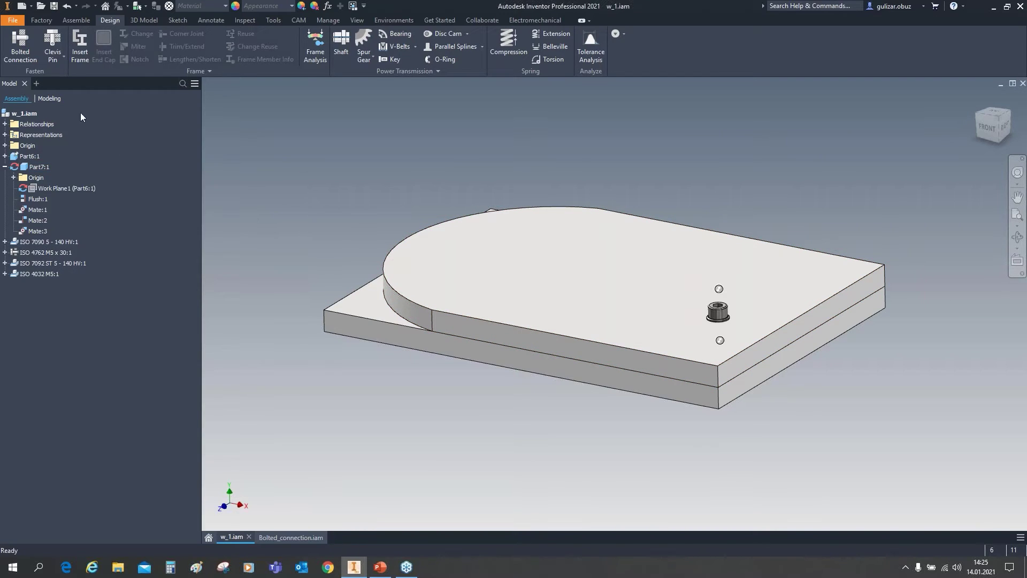
{"action": "left_click", "coordinate": [20, 45]}
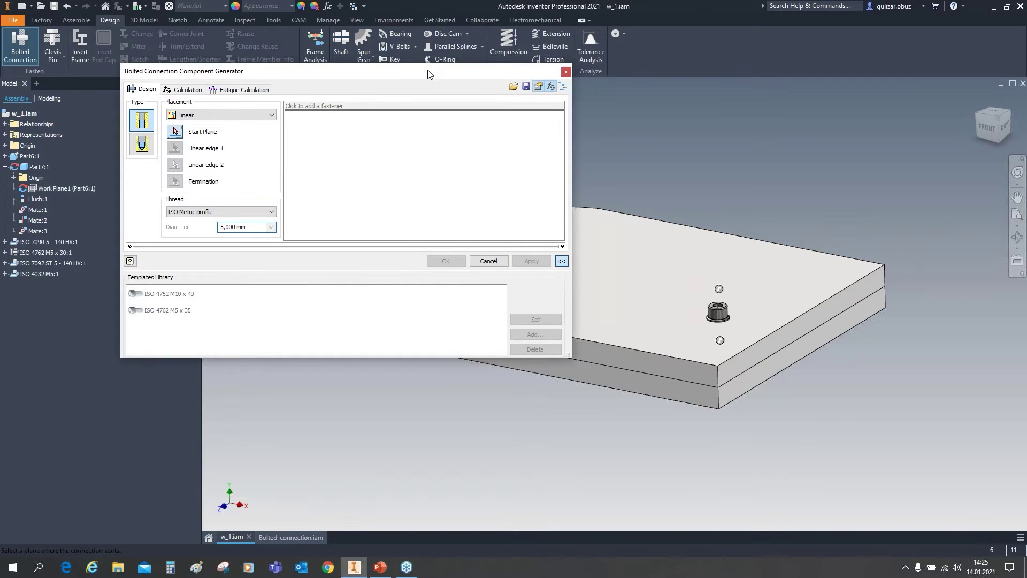
{"action": "left_click_drag", "start_coordinate": [429, 70], "coordinate": [399, 77]}
{"action": "left_click", "coordinate": [178, 123]}
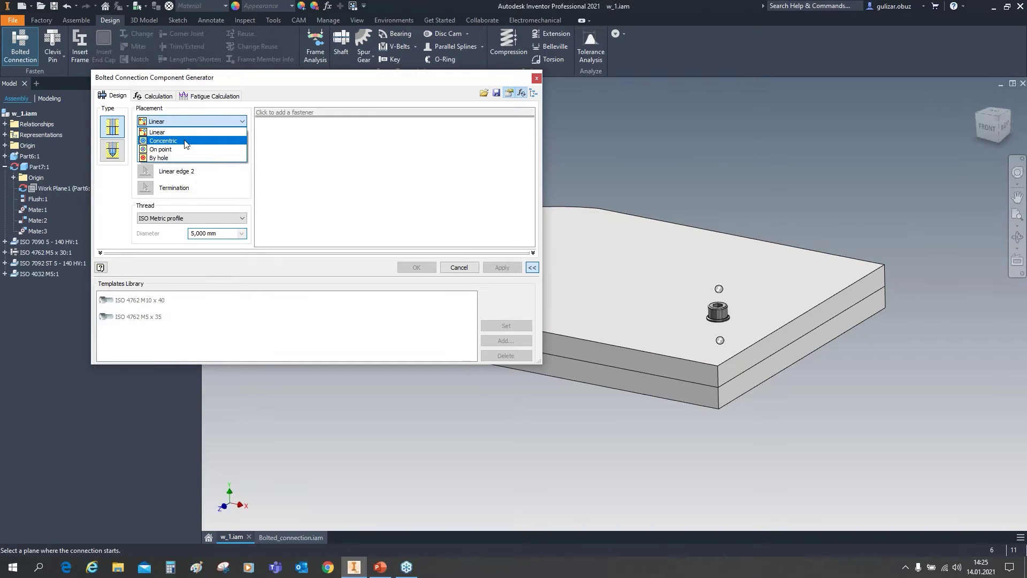
{"action": "left_click", "coordinate": [185, 142]}
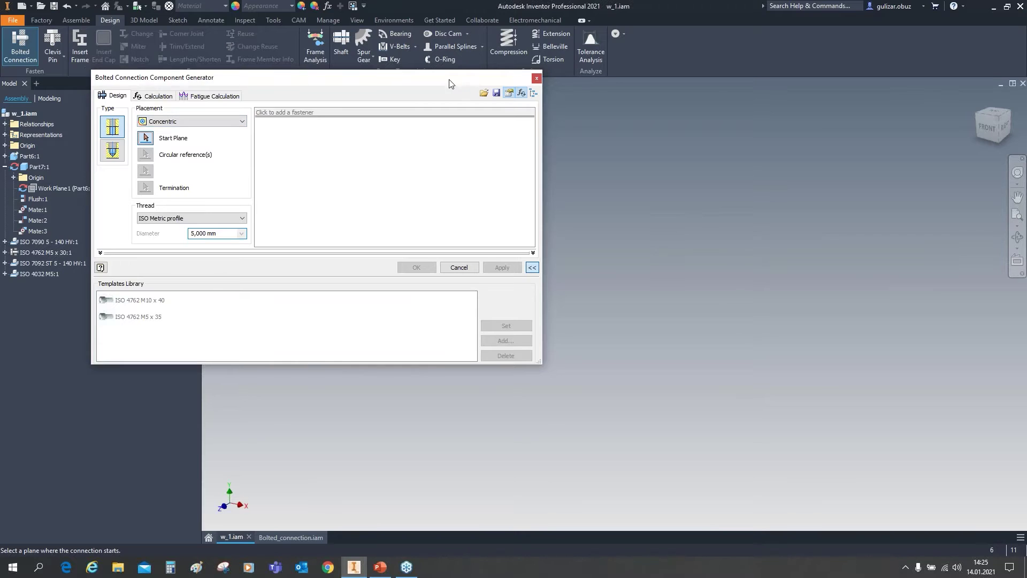
- Use the upper plate's top face as the start plane and its rounded end's arc edge as the circular reference
{"action": "left_click_drag", "start_coordinate": [450, 84], "coordinate": [267, 70]}
{"action": "middle_click_drag", "start_coordinate": [527, 191], "coordinate": [653, 259]}
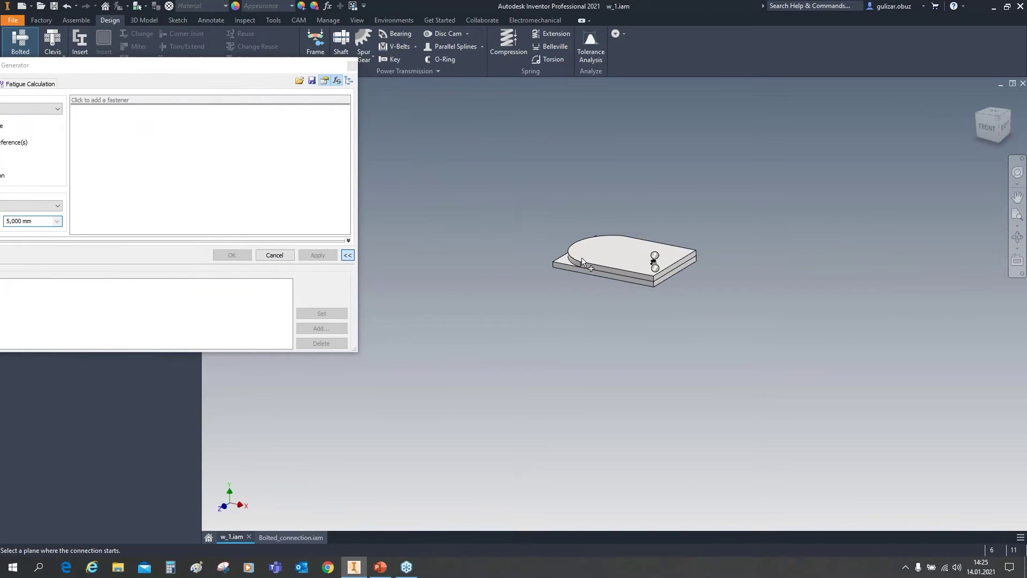
{"action": "scroll", "coordinate": [654, 259], "scroll_direction": "up", "scroll_amount": 5}
{"action": "scroll", "coordinate": [653, 259], "scroll_direction": "down", "scroll_amount": 3}
{"action": "left_click_drag", "start_coordinate": [210, 77], "coordinate": [348, 91]}
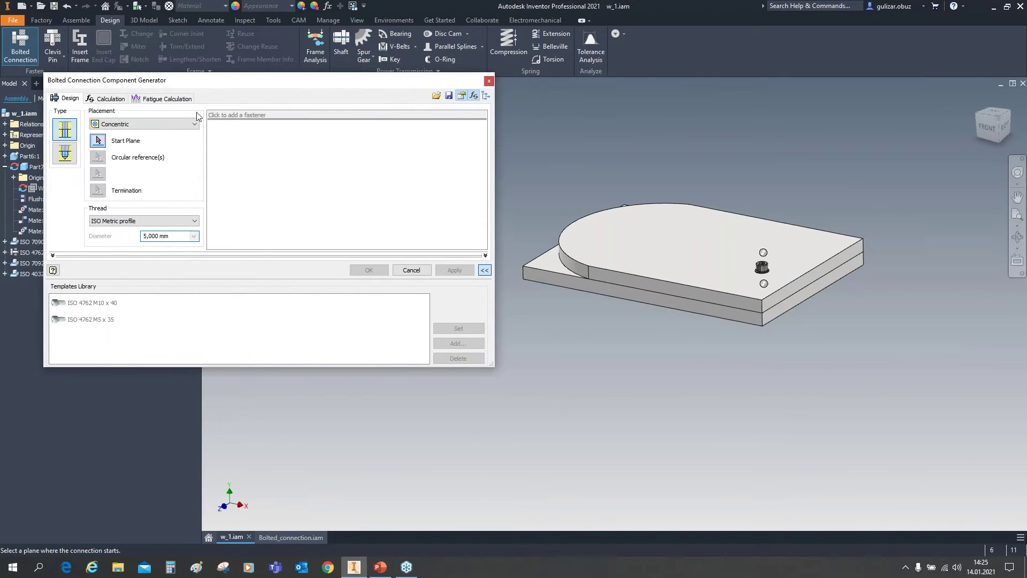
{"action": "left_click", "coordinate": [632, 246]}
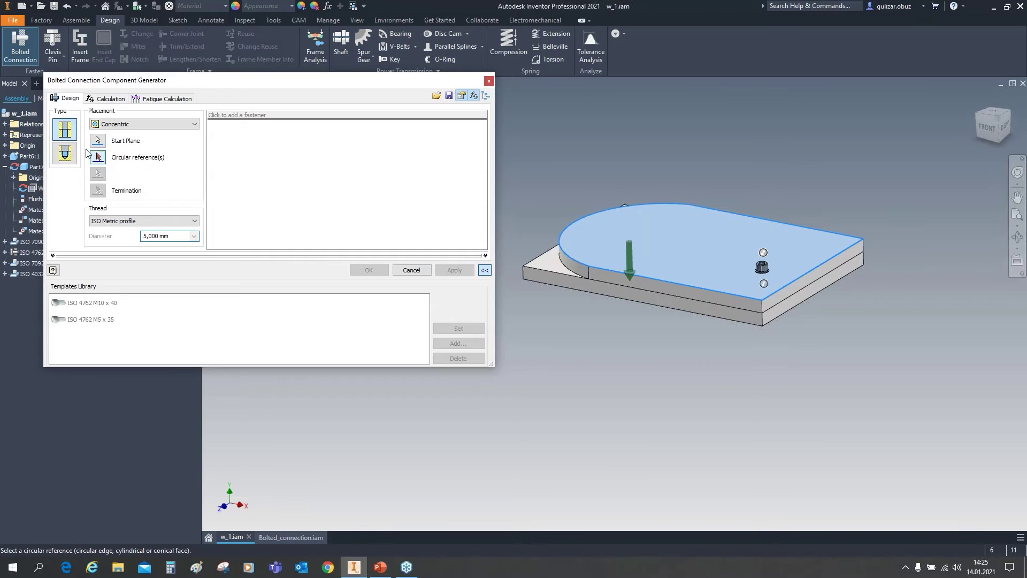
{"action": "left_click", "coordinate": [570, 231]}
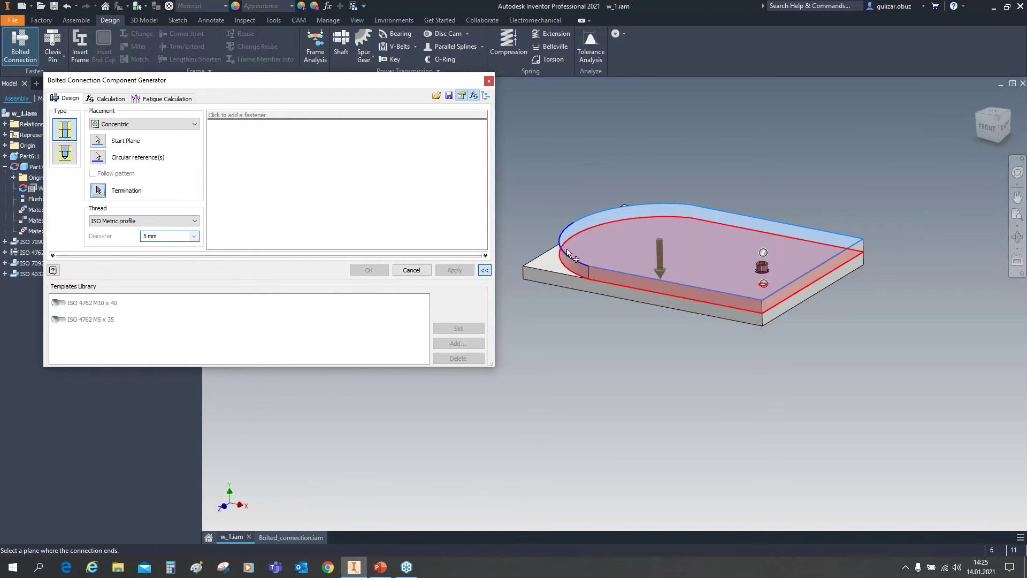
- Set the underside of the lower plate as the termination plane of the concentric connection
{"action": "left_click", "coordinate": [624, 238]}
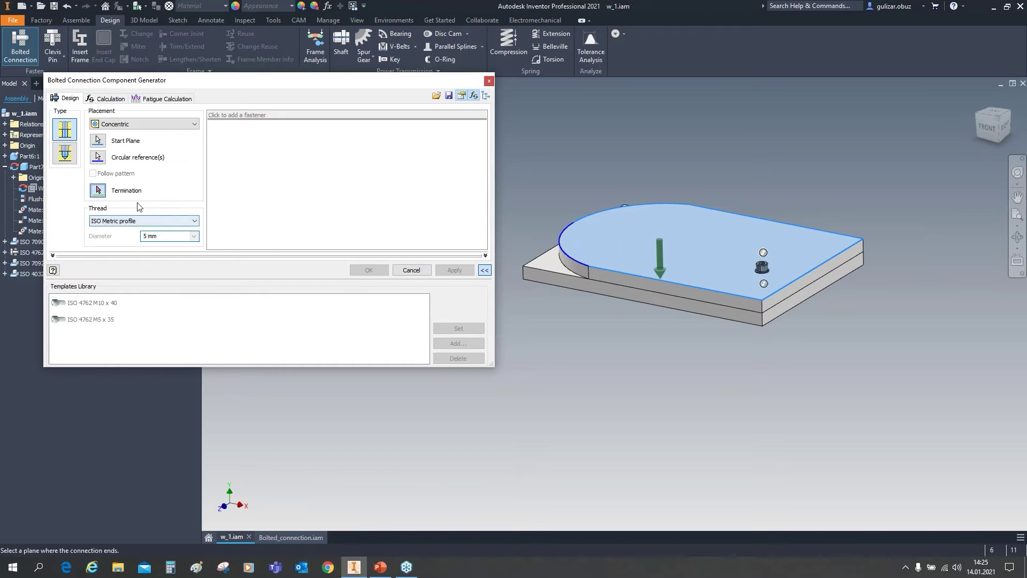
{"action": "left_click", "coordinate": [98, 191]}
{"action": "middle_click_drag", "start_coordinate": [671, 304], "coordinate": [680, 257], "text": "shift"}
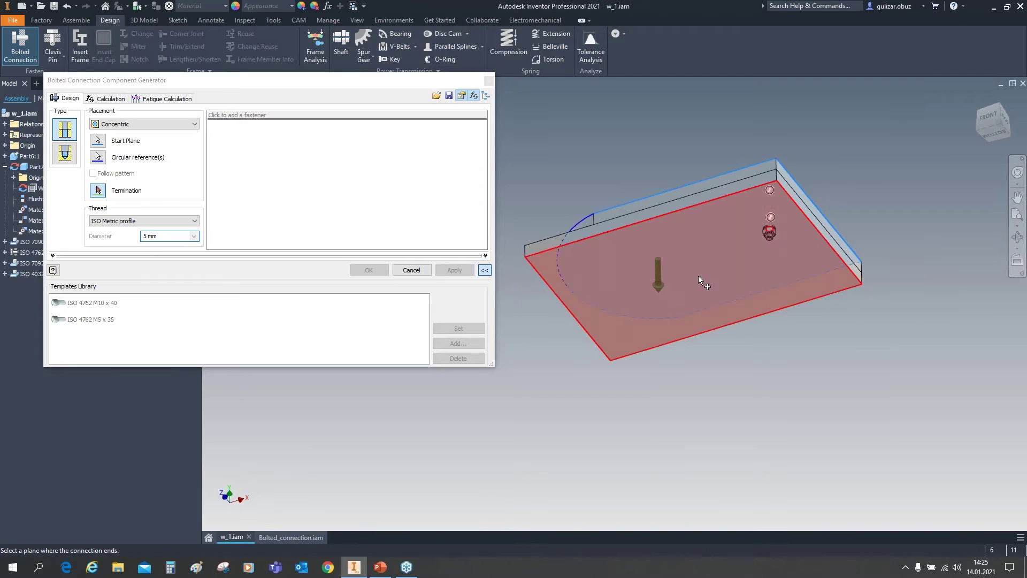
{"action": "left_click", "coordinate": [698, 278]}
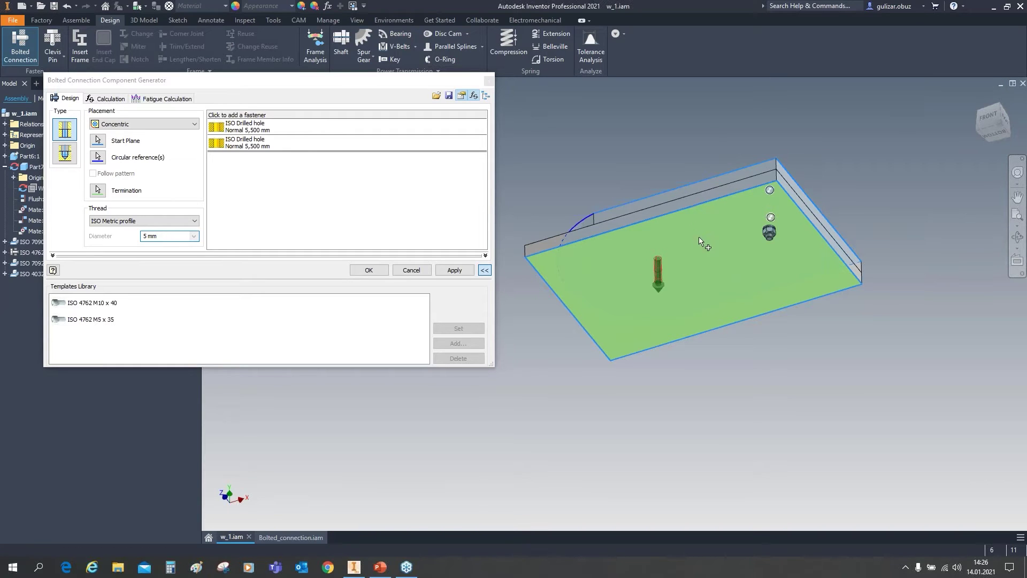
{"action": "middle_click_drag", "start_coordinate": [701, 242], "coordinate": [703, 206], "text": "shift"}
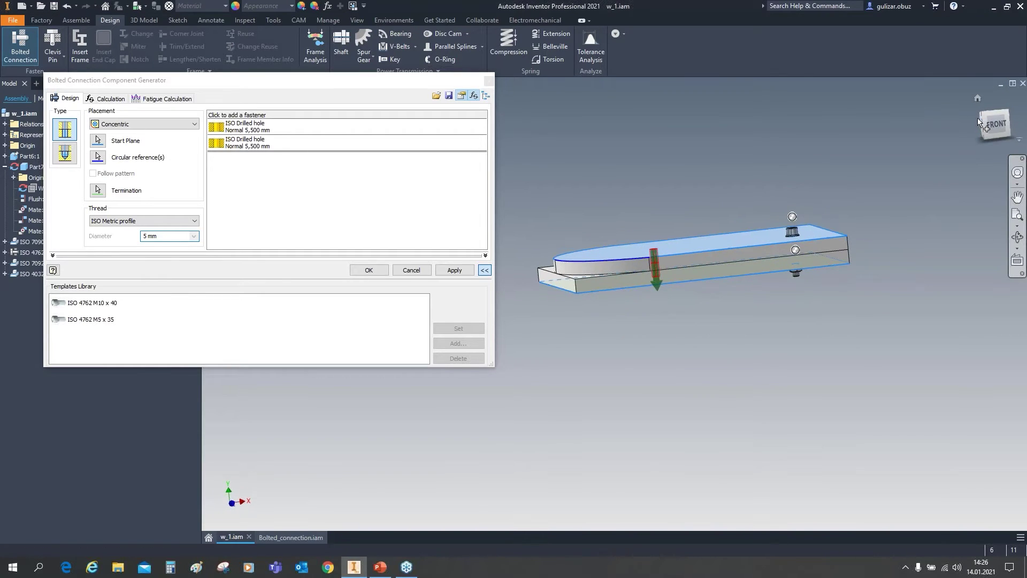
{"action": "left_click", "coordinate": [996, 124]}
{"action": "scroll", "coordinate": [737, 242], "scroll_direction": "down", "scroll_amount": 6}
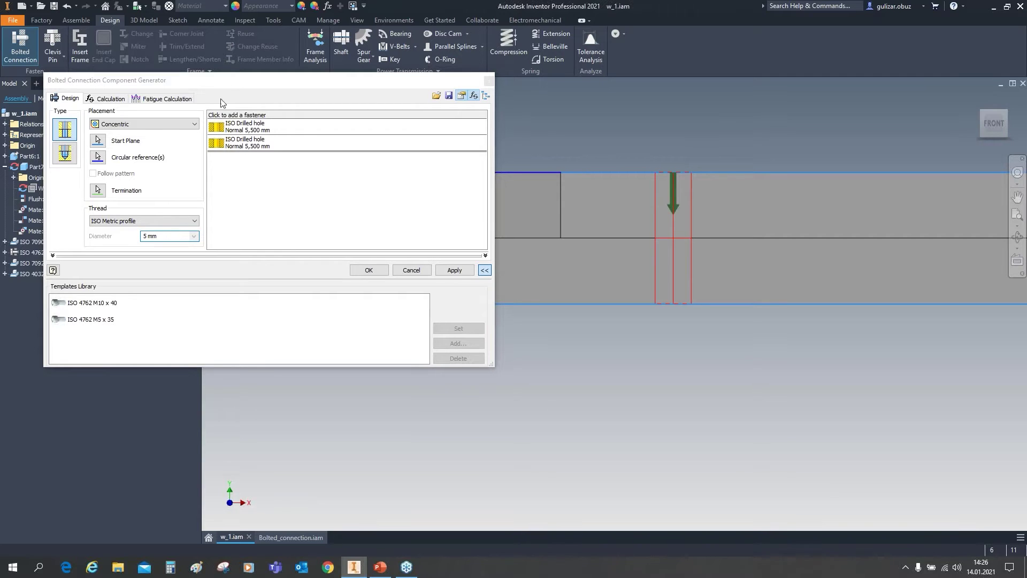
{"action": "left_click_drag", "start_coordinate": [230, 82], "coordinate": [277, 89]}
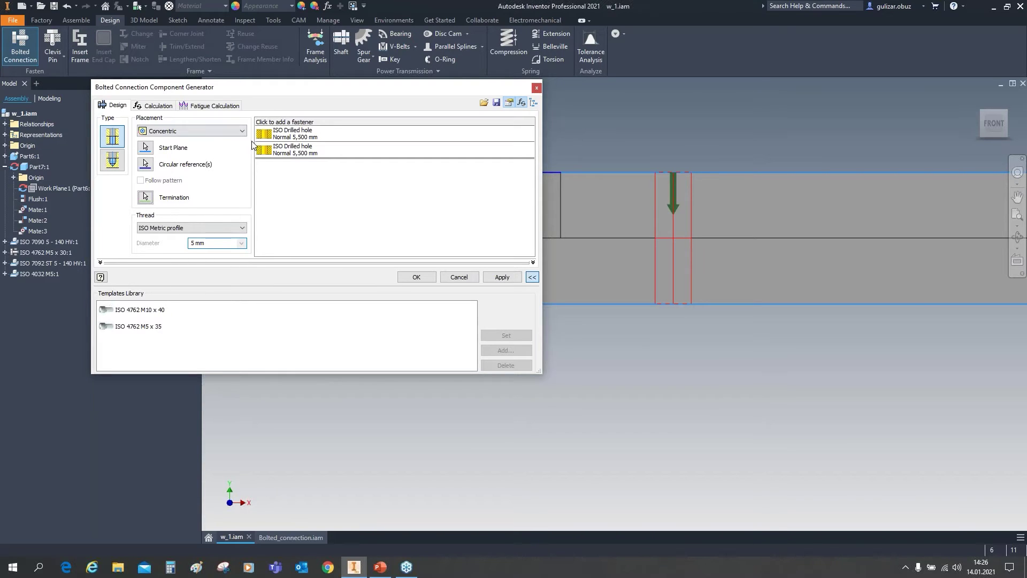
- Set the concentric connection's strength calculation to Bolt diameter design and its maximal axial force to 2500 N
{"action": "left_click", "coordinate": [158, 106]}
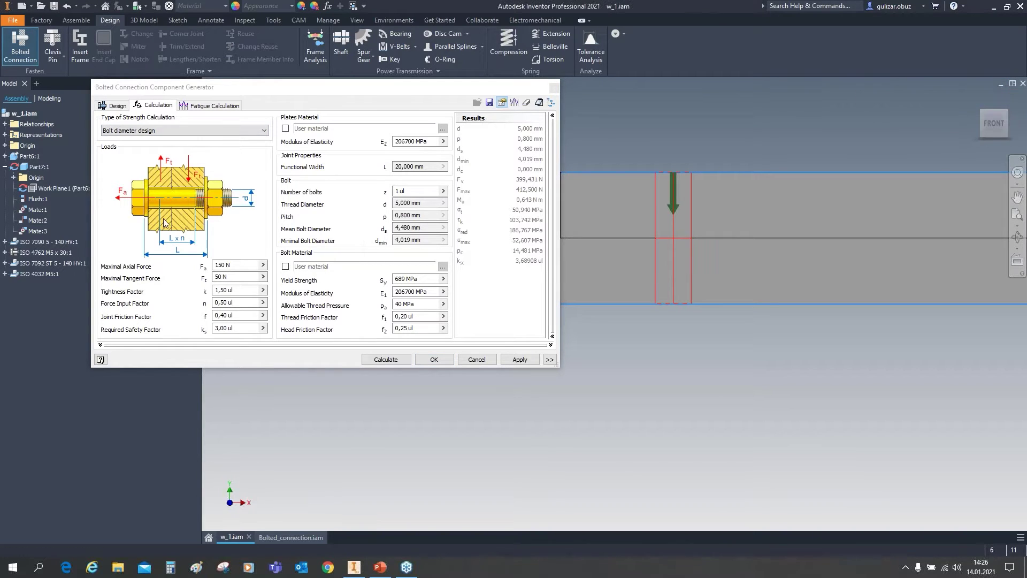
{"action": "left_click", "coordinate": [202, 132]}
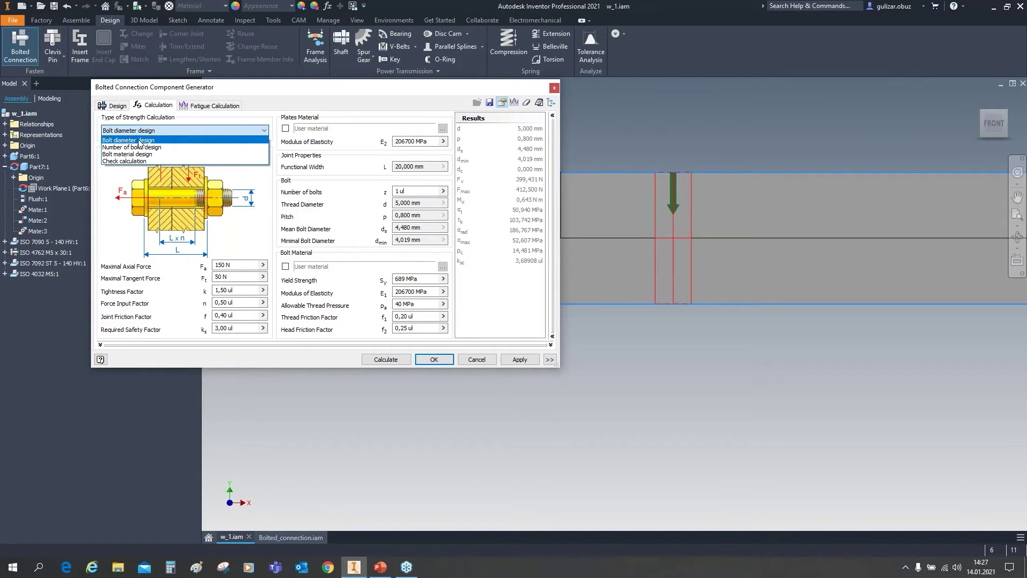
{"action": "left_click", "coordinate": [139, 140]}
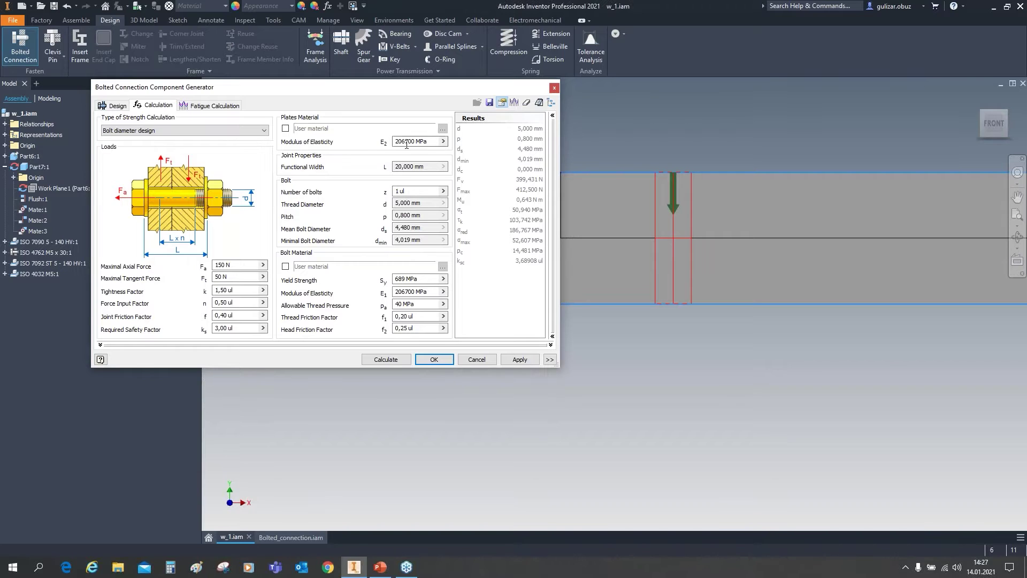
{"action": "left_click_drag", "start_coordinate": [422, 203], "coordinate": [397, 206]}
{"action": "type", "text": "5,000 m"}
{"action": "left_click_drag", "start_coordinate": [238, 265], "coordinate": [211, 268]}
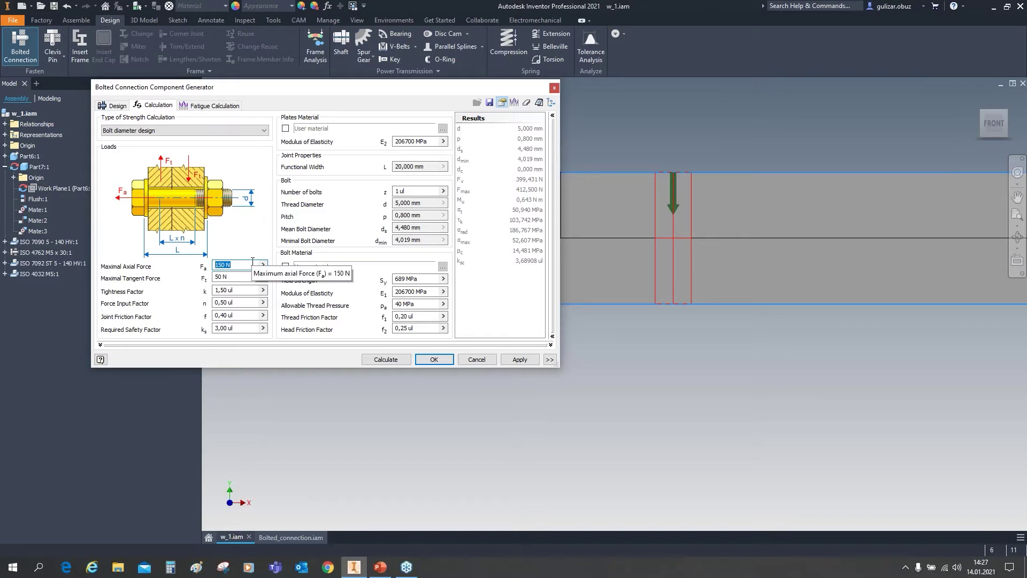
{"action": "type", "text": "2500"}
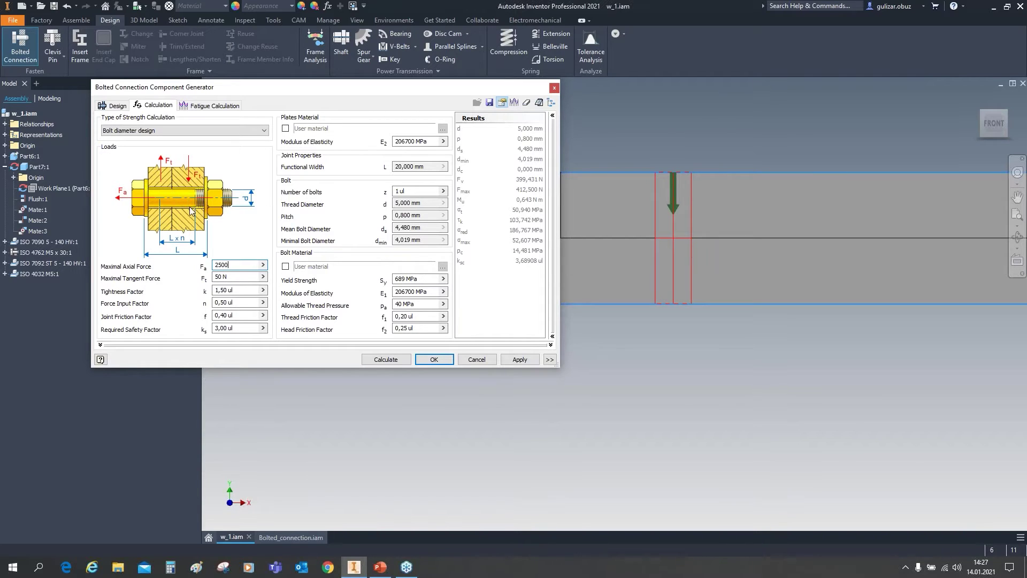
- Set the maximal tangent force to 800 N and calculate the required bolt diameter
{"action": "left_click", "coordinate": [237, 277]}
{"action": "left_click_drag", "start_coordinate": [237, 276], "coordinate": [198, 275]}
{"action": "type", "text": "800"}
{"action": "left_click", "coordinate": [393, 361]}
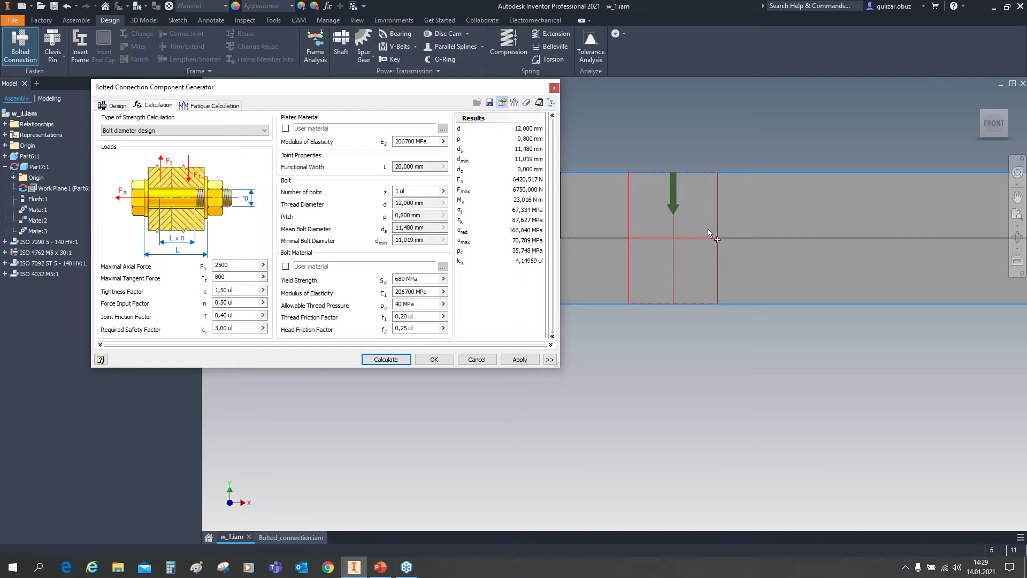
- Check the hole preview in an isometric view and accept the concentric connection to cut its hole through the plates
{"action": "middle_click_drag", "start_coordinate": [761, 196], "coordinate": [634, 284], "text": "shift"}
{"action": "key", "text": "F6"}
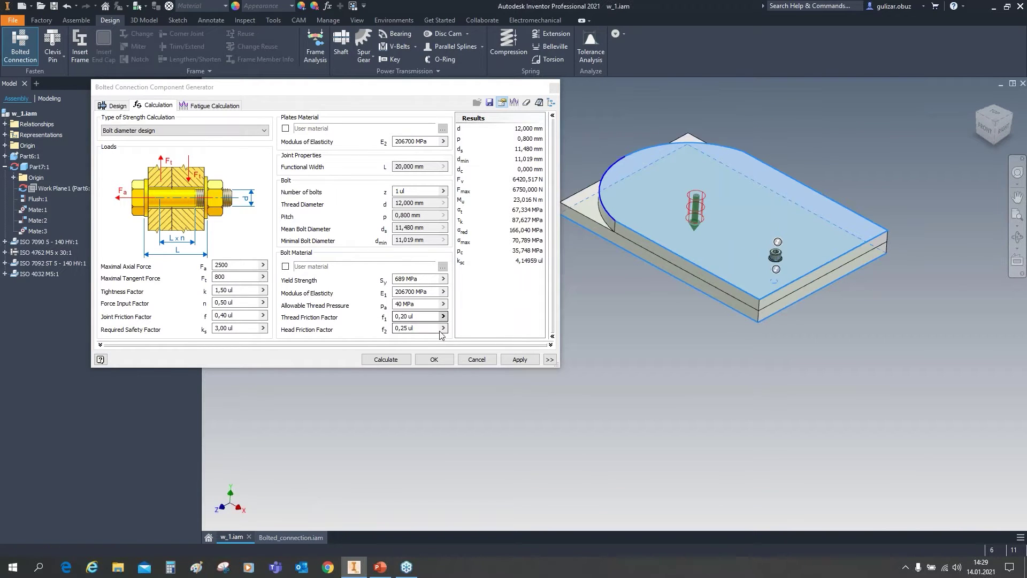
{"action": "left_click", "coordinate": [434, 360]}
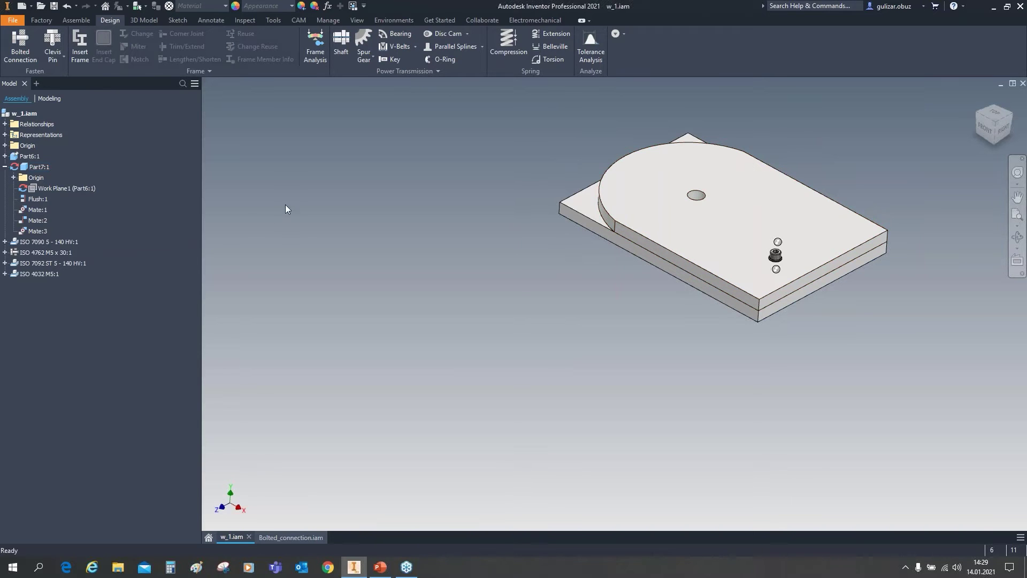
- Try a By hole bolted connection from the upper plate's top face using the existing hole and a termination plane, and discard it
{"action": "left_click", "coordinate": [20, 45]}
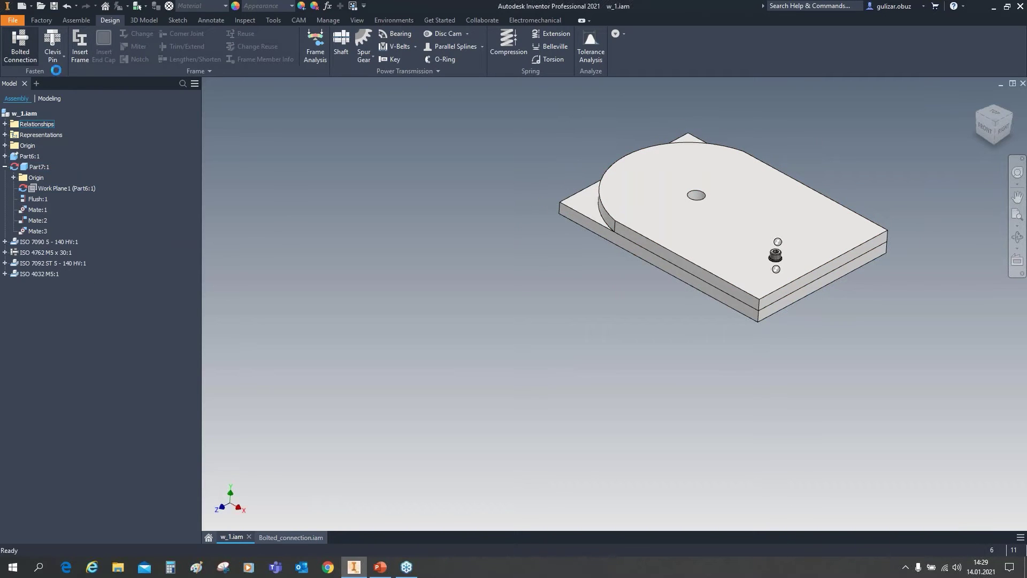
{"action": "left_click", "coordinate": [172, 131]}
{"action": "left_click", "coordinate": [161, 168]}
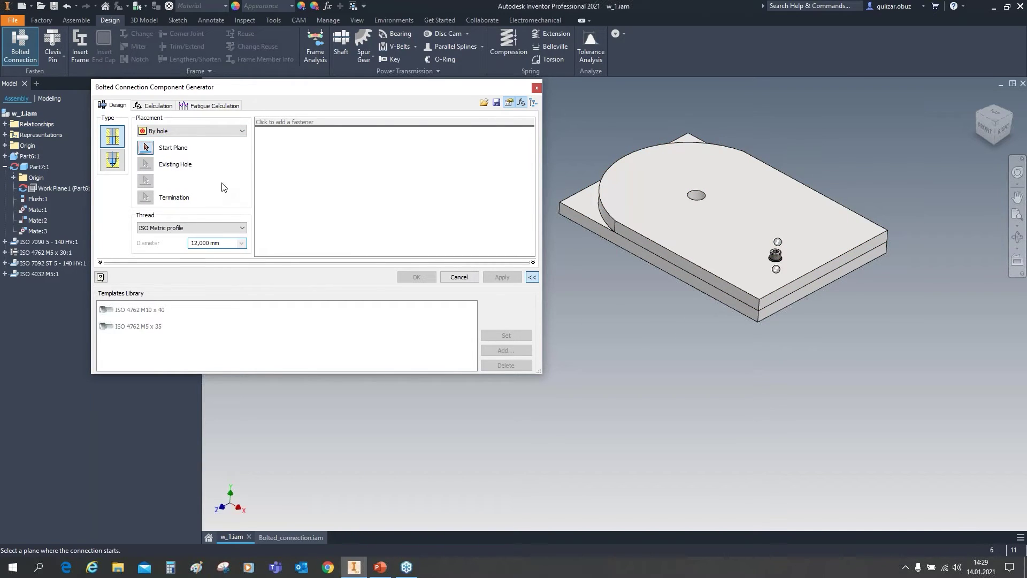
{"action": "left_click", "coordinate": [641, 204]}
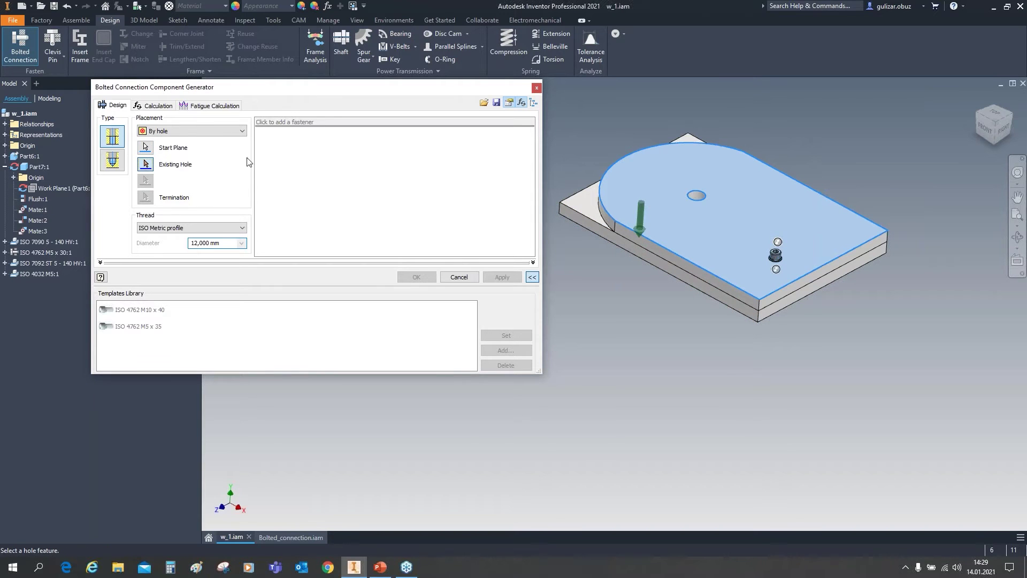
{"action": "left_click", "coordinate": [697, 197]}
{"action": "middle_click_drag", "start_coordinate": [700, 259], "coordinate": [799, 241], "text": "shift"}
{"action": "left_click", "coordinate": [724, 230]}
{"action": "middle_click_drag", "start_coordinate": [724, 230], "coordinate": [706, 248], "text": "shift"}
{"action": "middle_click_drag", "start_coordinate": [613, 229], "coordinate": [518, 130], "text": "shift"}
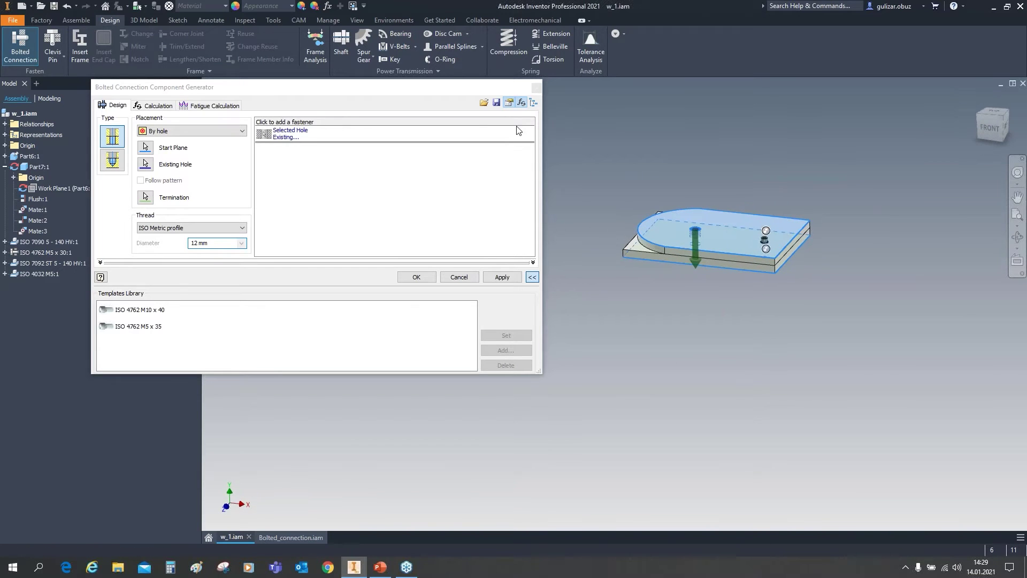
{"action": "left_click", "coordinate": [534, 87]}
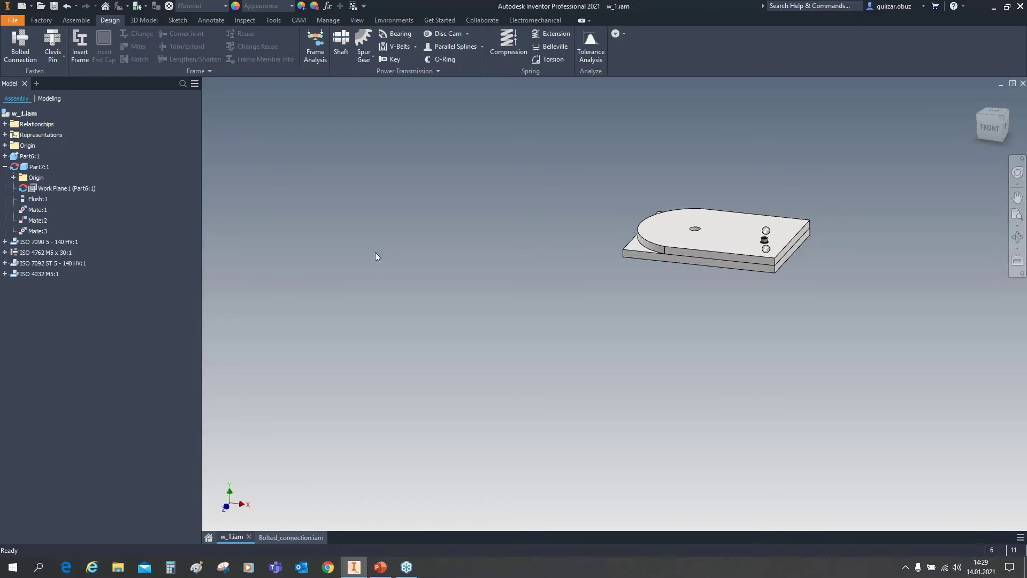
- Open the placed ISO 4762 M5 x 30 bolt for editing with Design Accelerator and set its strength calculation to Check calculation
{"action": "scroll", "coordinate": [696, 239], "scroll_direction": "up", "scroll_amount": 5}
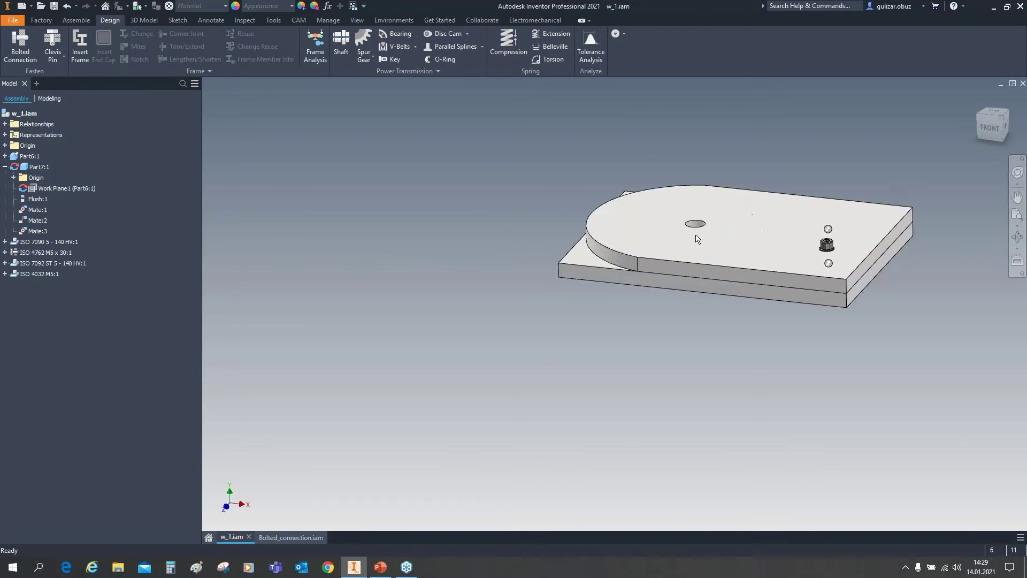
{"action": "scroll", "coordinate": [696, 238], "scroll_direction": "down", "scroll_amount": 5}
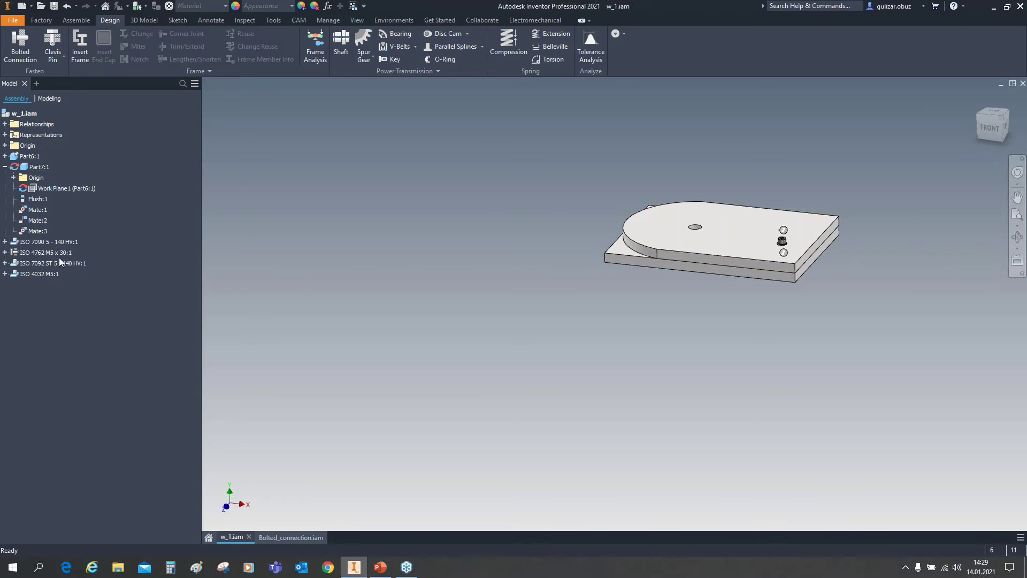
{"action": "right_click", "coordinate": [42, 252]}
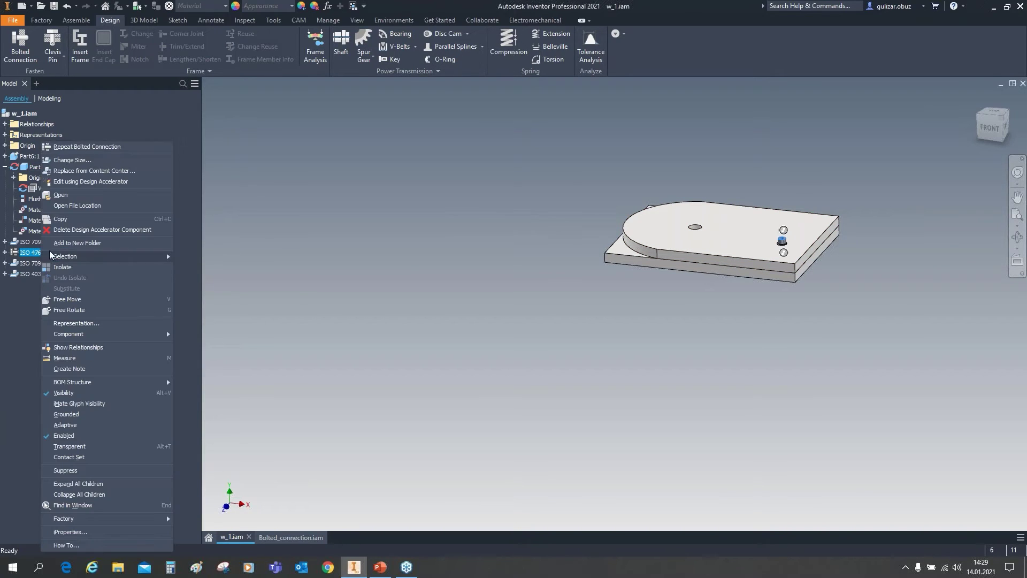
{"action": "left_click", "coordinate": [74, 183]}
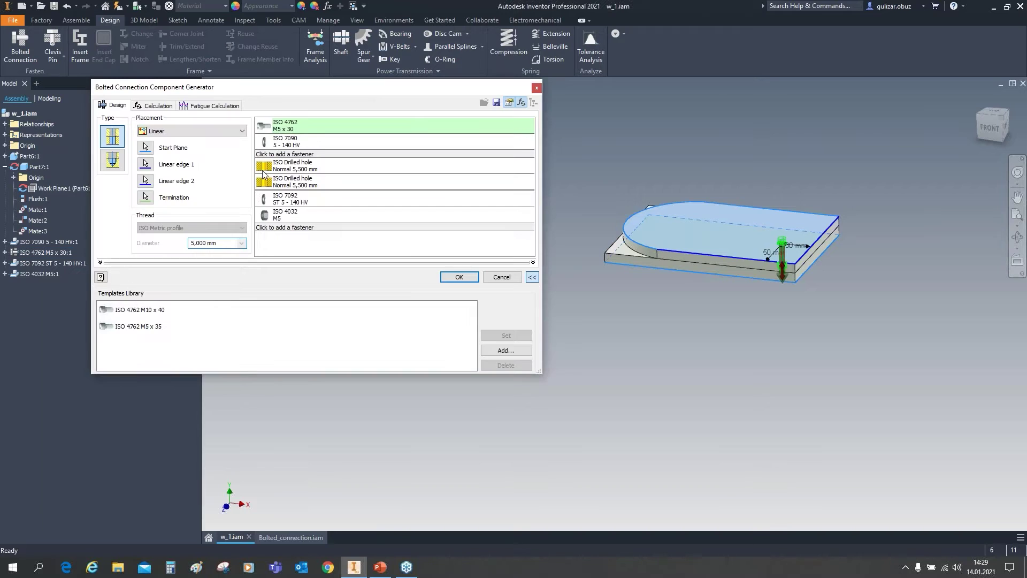
{"action": "left_click_drag", "start_coordinate": [277, 91], "coordinate": [456, 143]}
{"action": "left_click", "coordinate": [335, 158]}
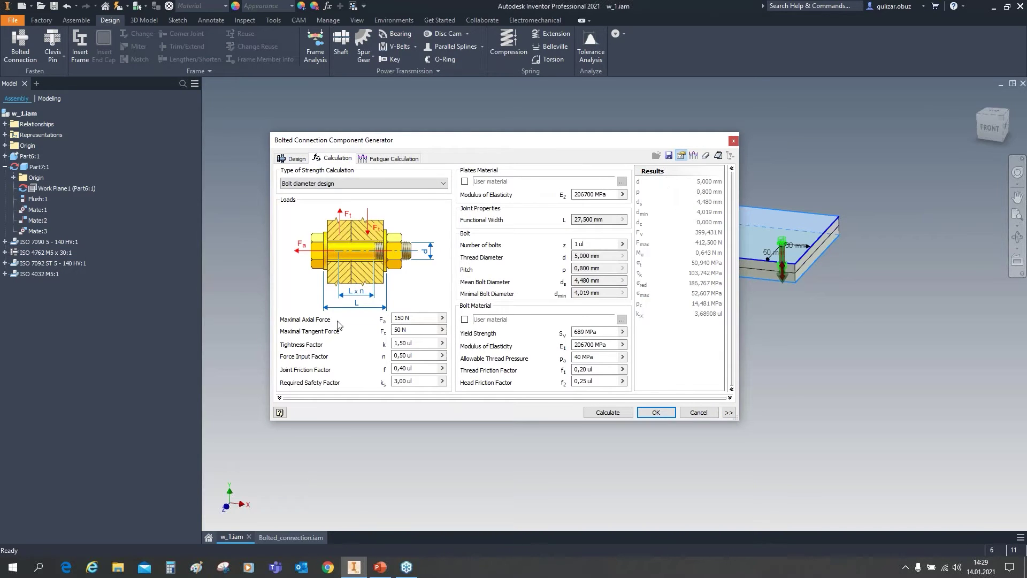
{"action": "left_click", "coordinate": [354, 184]}
{"action": "left_click", "coordinate": [318, 215]}
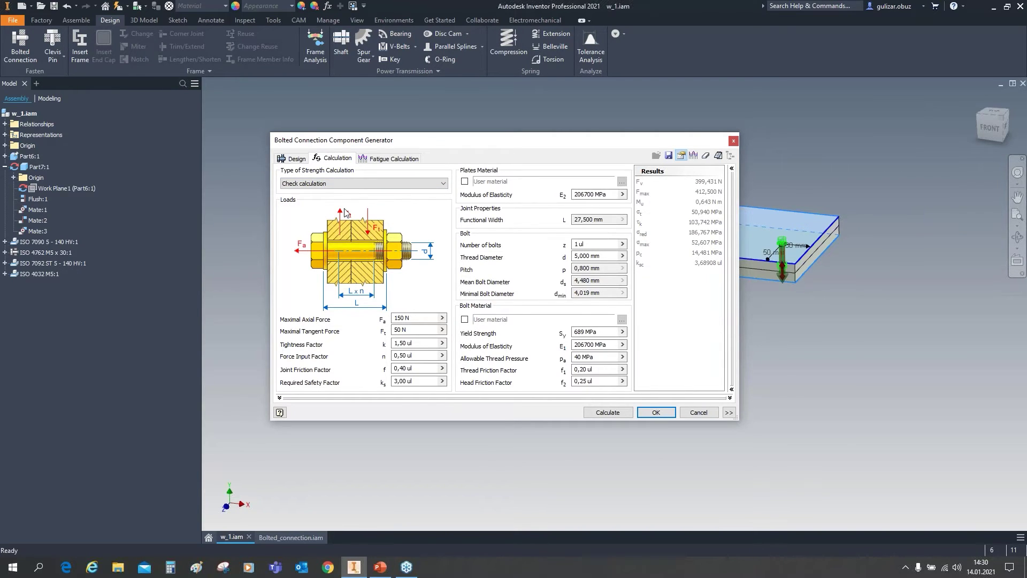
- Compare the Bolt diameter design and Check calculation types, and set the thread diameter to 7 mm under Check calculation
{"action": "left_click", "coordinate": [587, 256]}
{"action": "left_click", "coordinate": [333, 186]}
{"action": "left_click", "coordinate": [309, 196]}
{"action": "left_click", "coordinate": [313, 183]}
{"action": "left_click", "coordinate": [315, 213]}
{"action": "double_click", "coordinate": [595, 257]}
{"action": "type", "text": "7"}
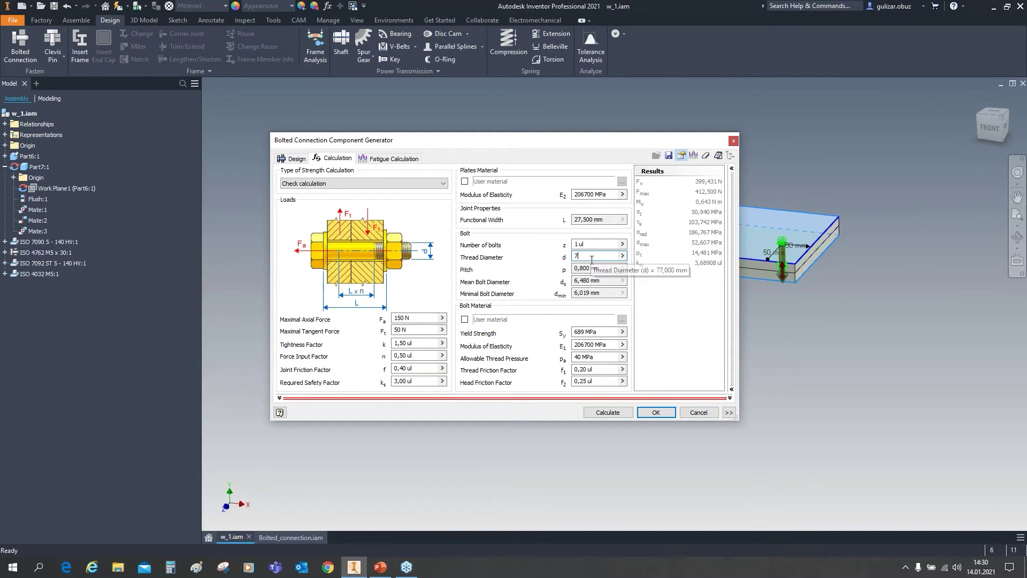
- Set the maximal axial force to 500 N and the maximal tangent force to 300 N, and run the check calculation
{"action": "left_click", "coordinate": [422, 318]}
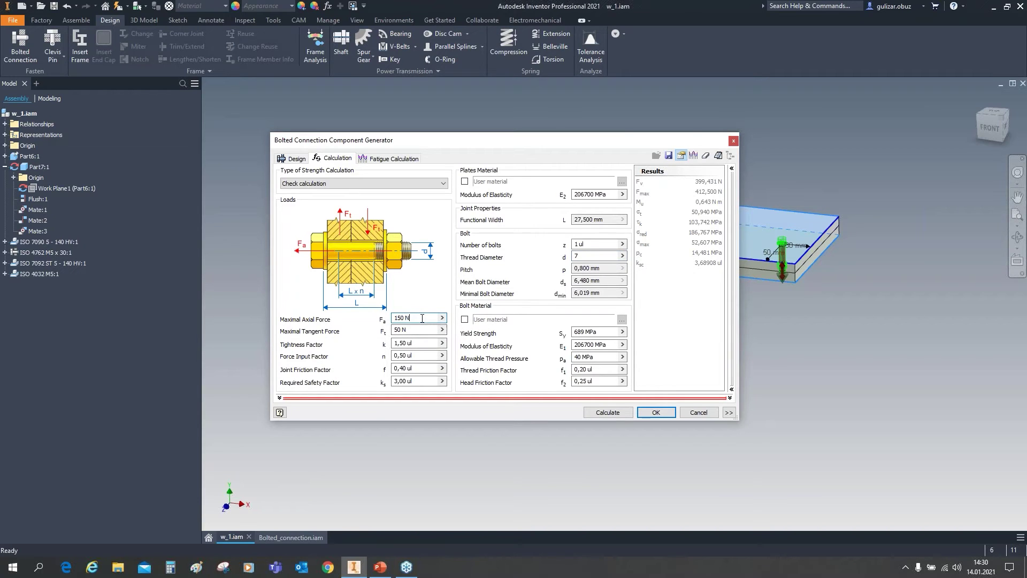
{"action": "left_click_drag", "start_coordinate": [423, 318], "coordinate": [384, 318]}
{"action": "type", "text": "500"}
{"action": "left_click", "coordinate": [425, 330]}
{"action": "key", "text": "ctrl+a"}
{"action": "type", "text": "30"}
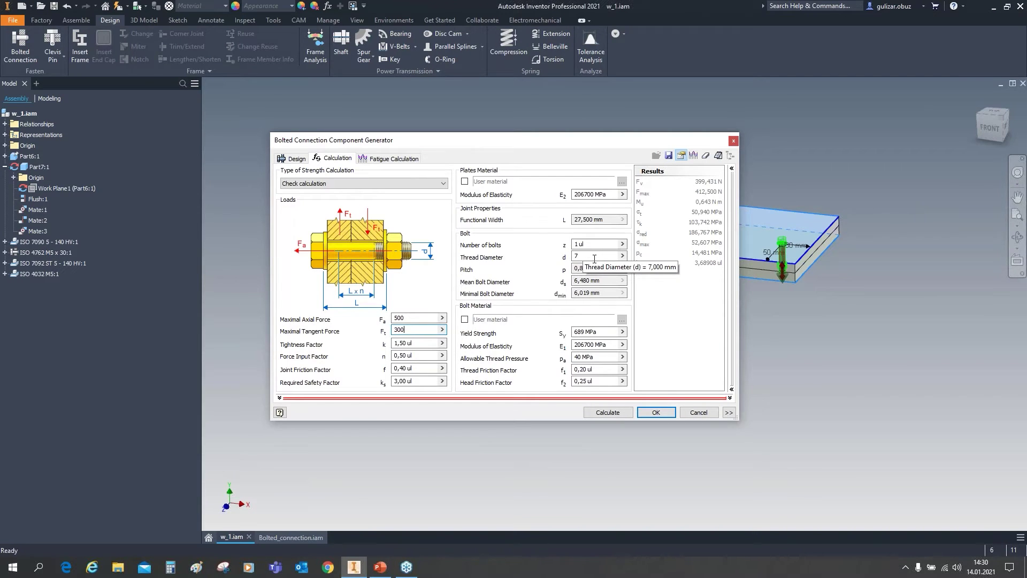
{"action": "left_click", "coordinate": [602, 413]}
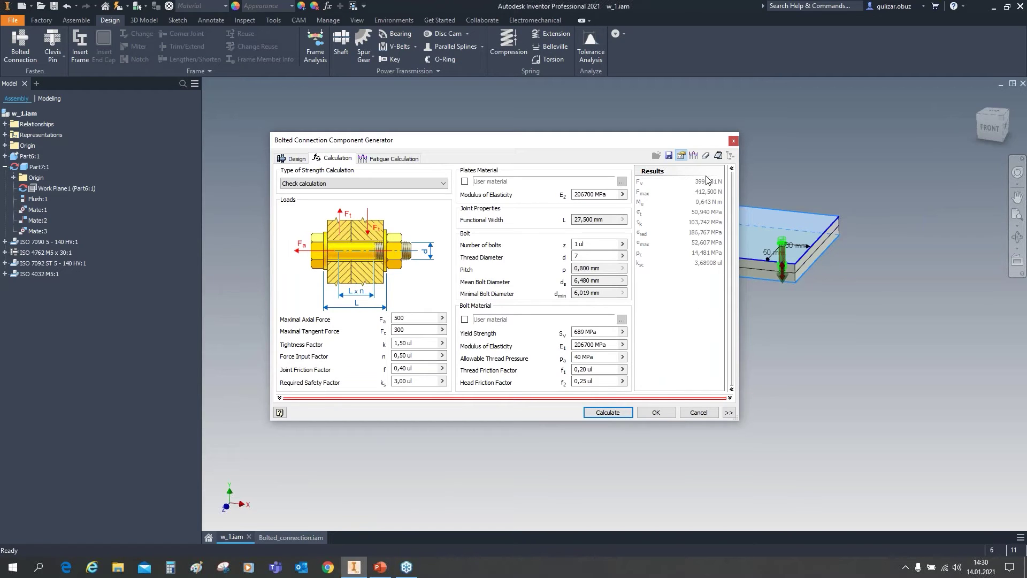
- Raise the maximal axial force to 3000 N and the maximal tangent force to 2250 N, and run the check calculation
{"action": "double_click", "coordinate": [403, 318]}
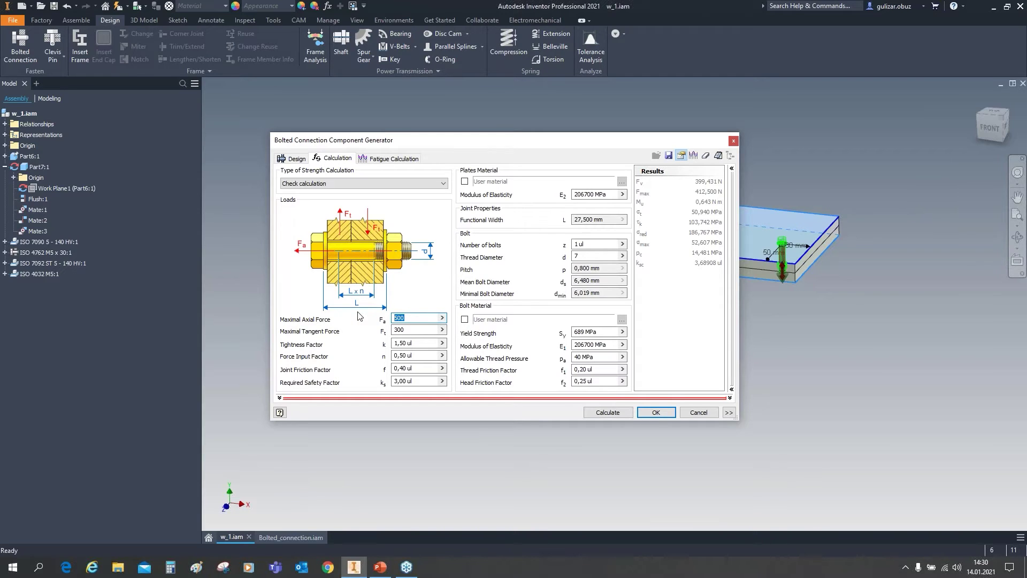
{"action": "type", "text": "3000"}
{"action": "left_click", "coordinate": [419, 330]}
{"action": "type", "text": "2250"}
{"action": "left_click", "coordinate": [595, 412]}
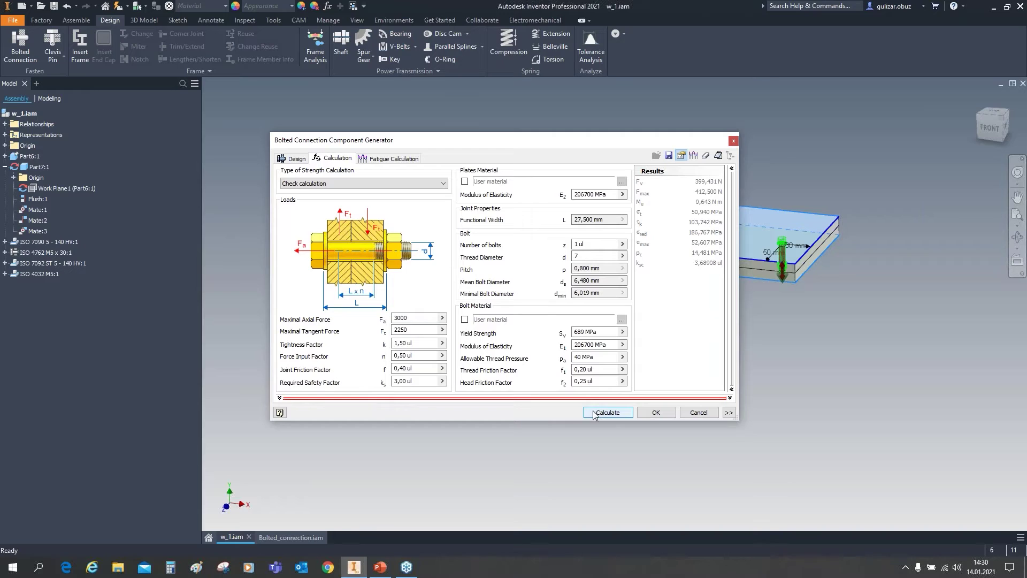
- Expand the calculation messages and rerun the check with the same loads and thread diameter
{"action": "left_click", "coordinate": [730, 399]}
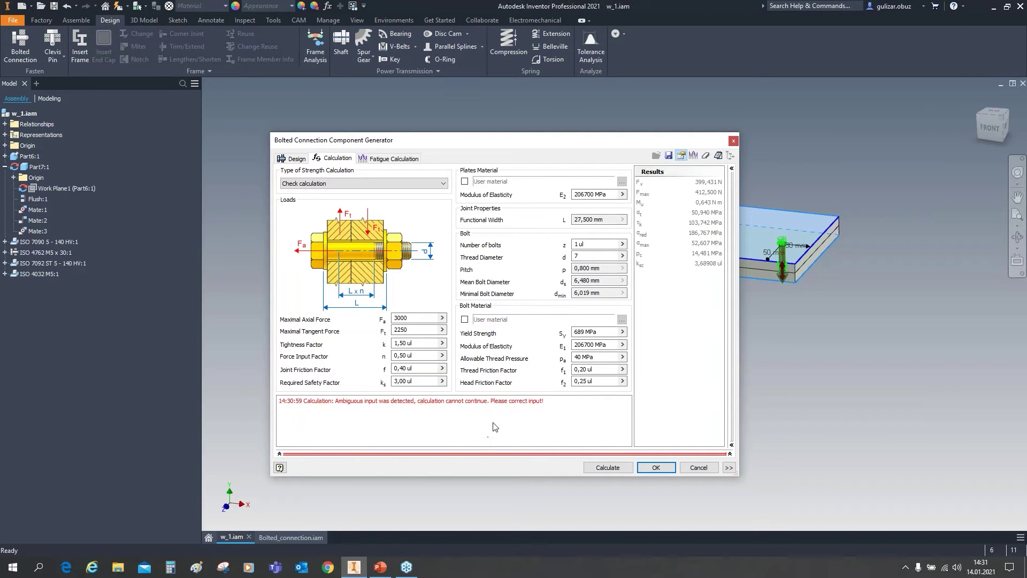
{"action": "left_click", "coordinate": [588, 465]}
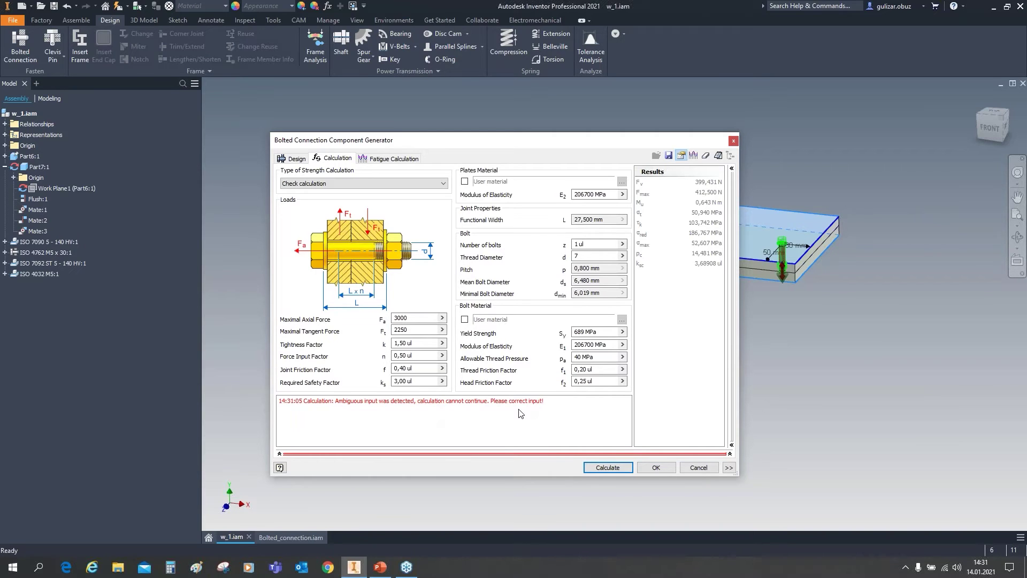
{"action": "left_click", "coordinate": [612, 468]}
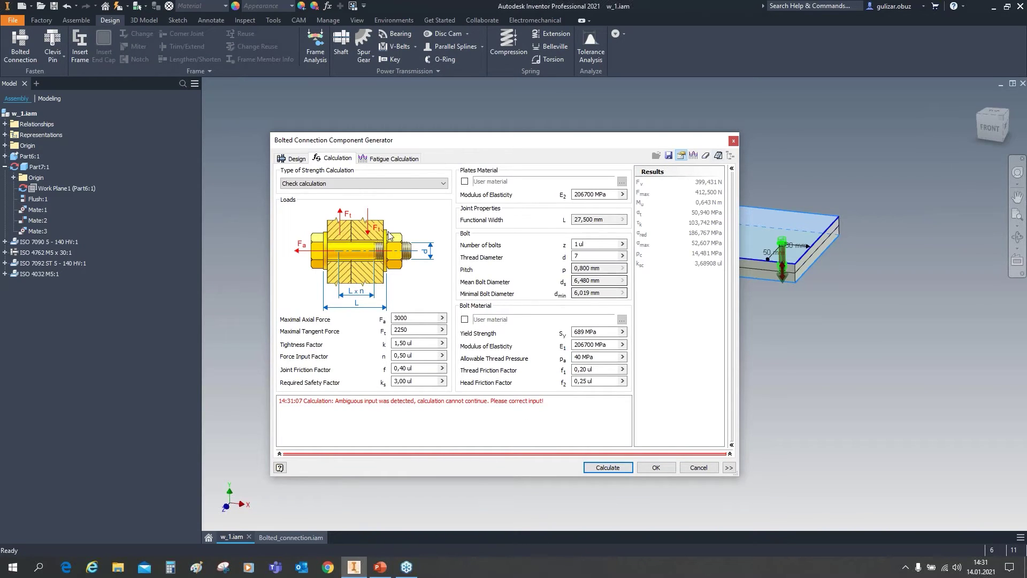
{"action": "left_click", "coordinate": [609, 469]}
{"action": "left_click", "coordinate": [614, 470]}
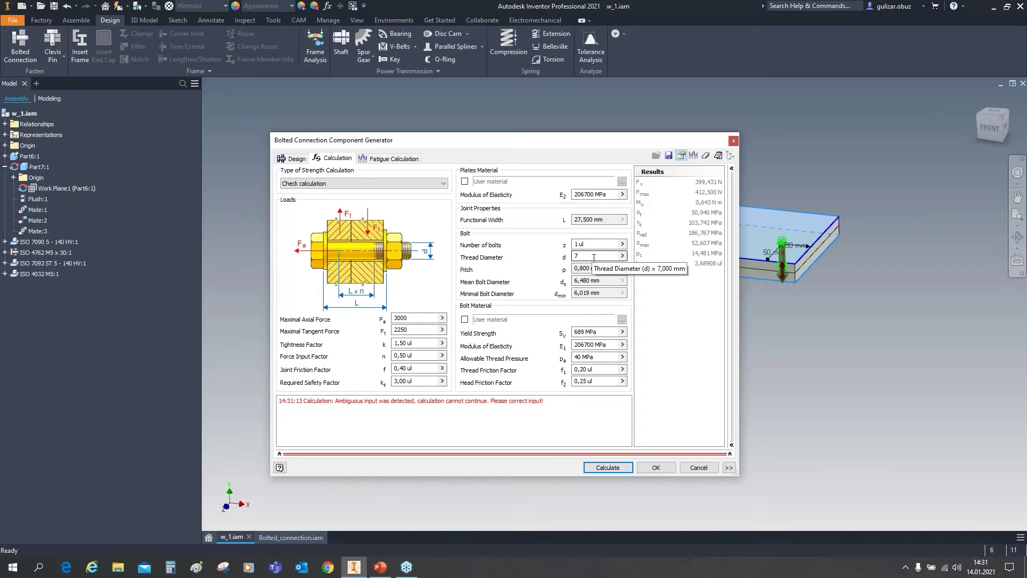
- Return the strength calculation to Bolt diameter design and close the generator without keeping the edits
{"action": "left_click", "coordinate": [352, 183]}
{"action": "left_click", "coordinate": [352, 194]}
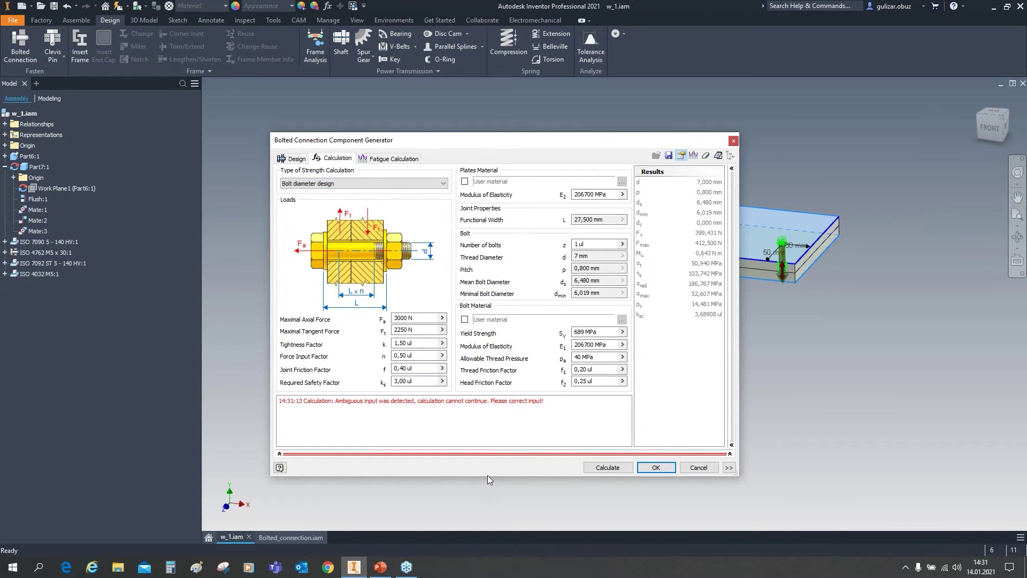
{"action": "mouse_move", "coordinate": [486, 476]}
{"action": "left_mouse_down"}
{"action": "mouse_move", "coordinate": [492, 444]}
{"action": "mouse_move", "coordinate": [493, 488]}
{"action": "left_mouse_up"}
{"action": "left_click", "coordinate": [421, 317]}
{"action": "left_click", "coordinate": [594, 256]}
{"action": "left_click", "coordinate": [733, 141]}
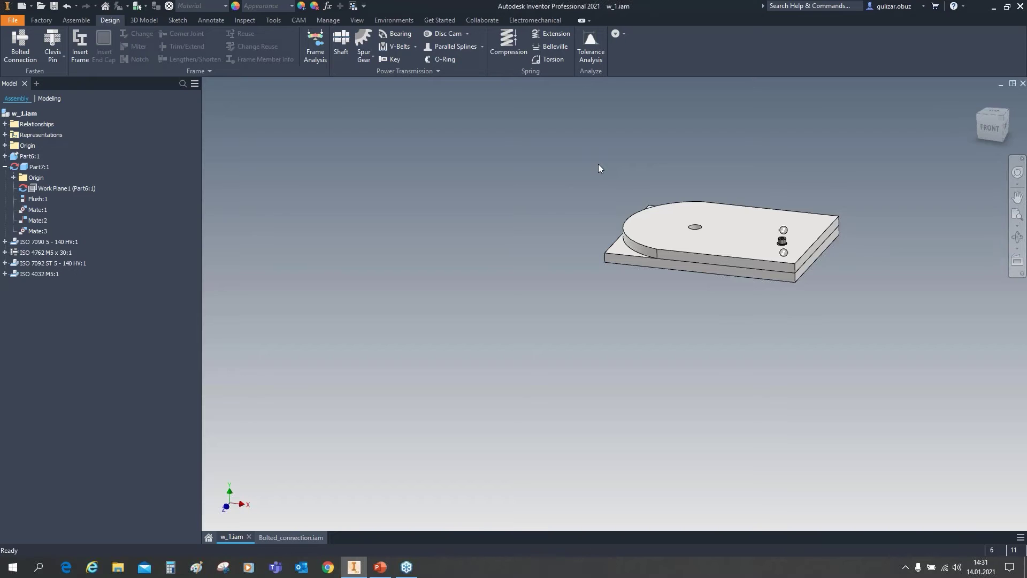
- Create a new assembly from the Standard.iam template and bring up its design tools
{"action": "scroll", "coordinate": [815, 163], "scroll_direction": "up", "scroll_amount": 3}
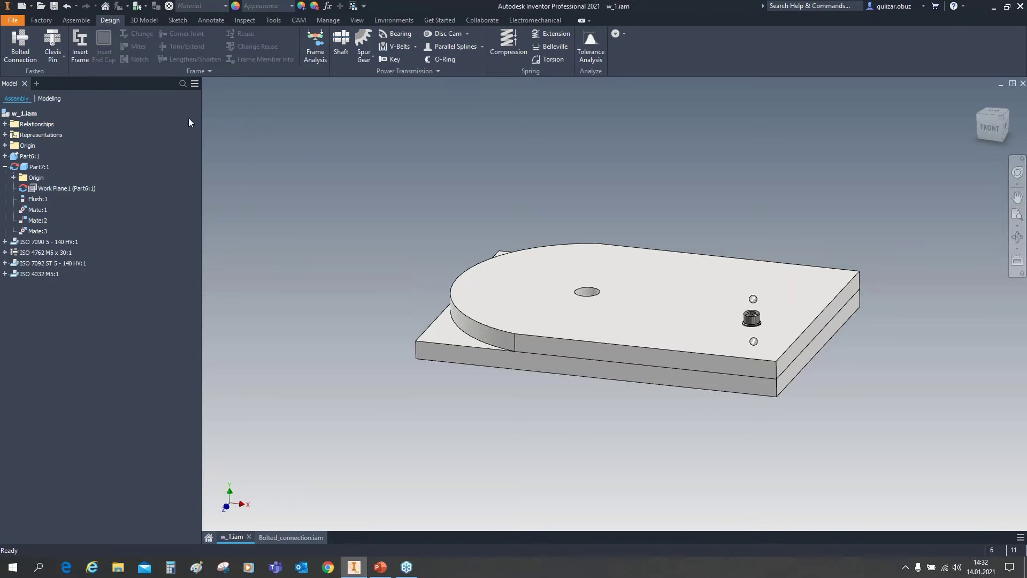
{"action": "left_click", "coordinate": [22, 7]}
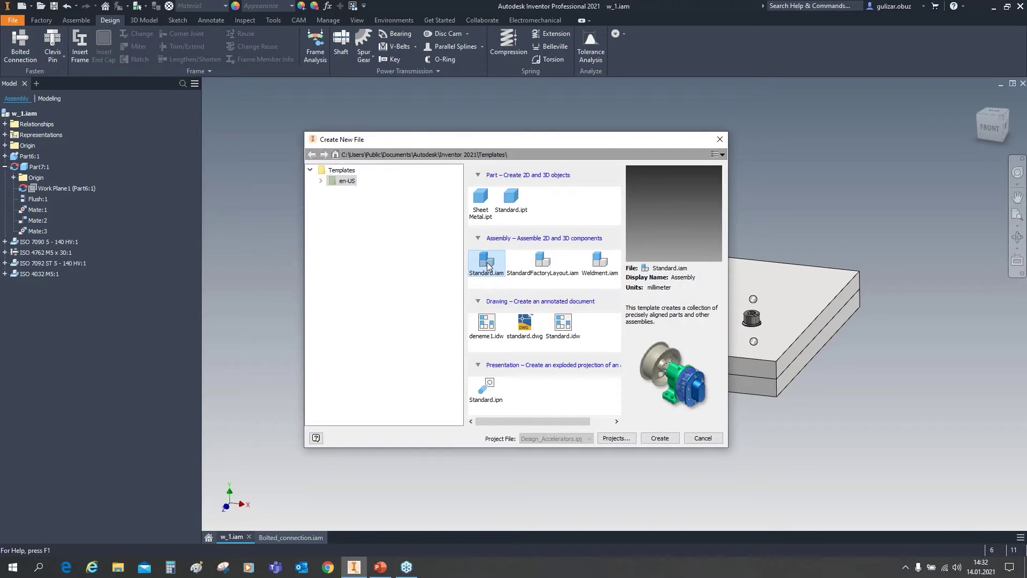
{"action": "double_click", "coordinate": [487, 263]}
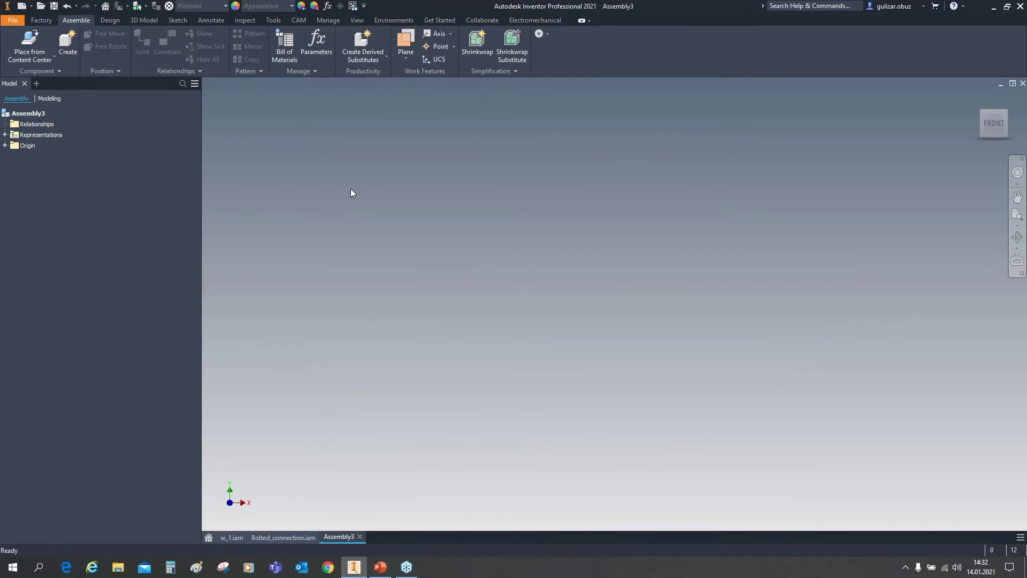
{"action": "left_click", "coordinate": [110, 21]}
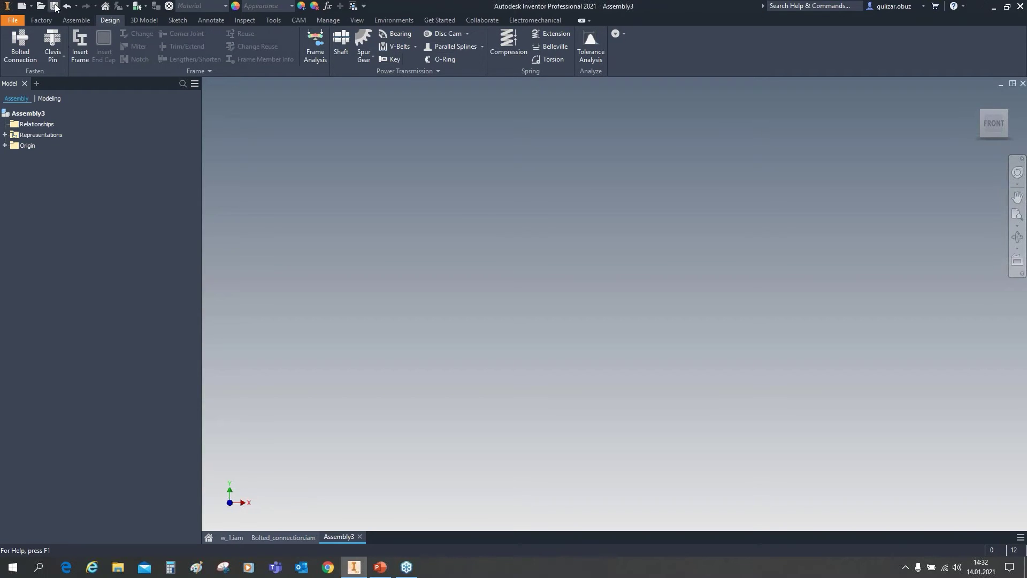
- Start inserting a frame, save the assembly as w_2 in the Design_Accelerator folder, and leave the frame command without placing a member
{"action": "left_click", "coordinate": [80, 21]}
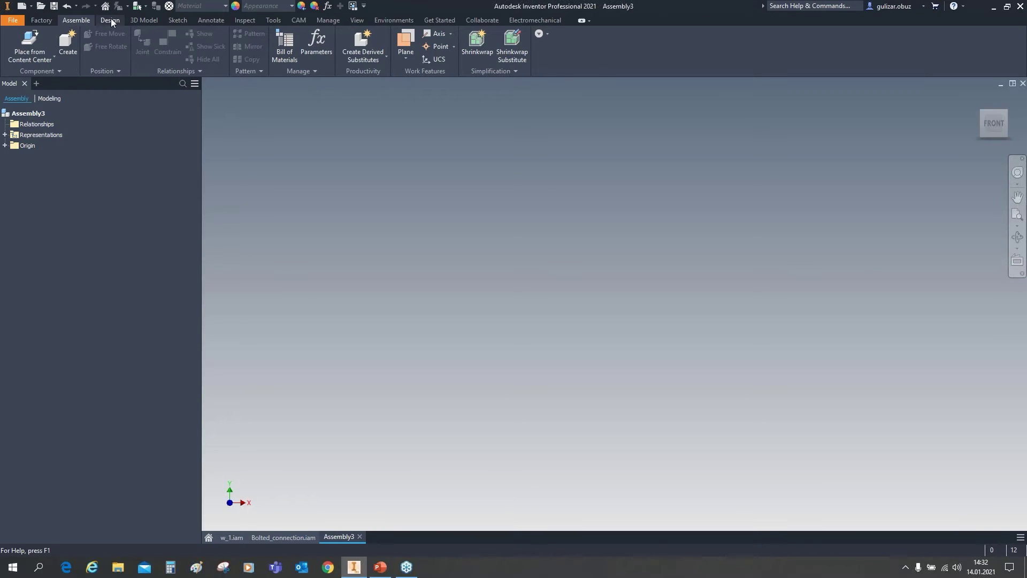
{"action": "left_click", "coordinate": [110, 21]}
{"action": "left_click", "coordinate": [79, 45]}
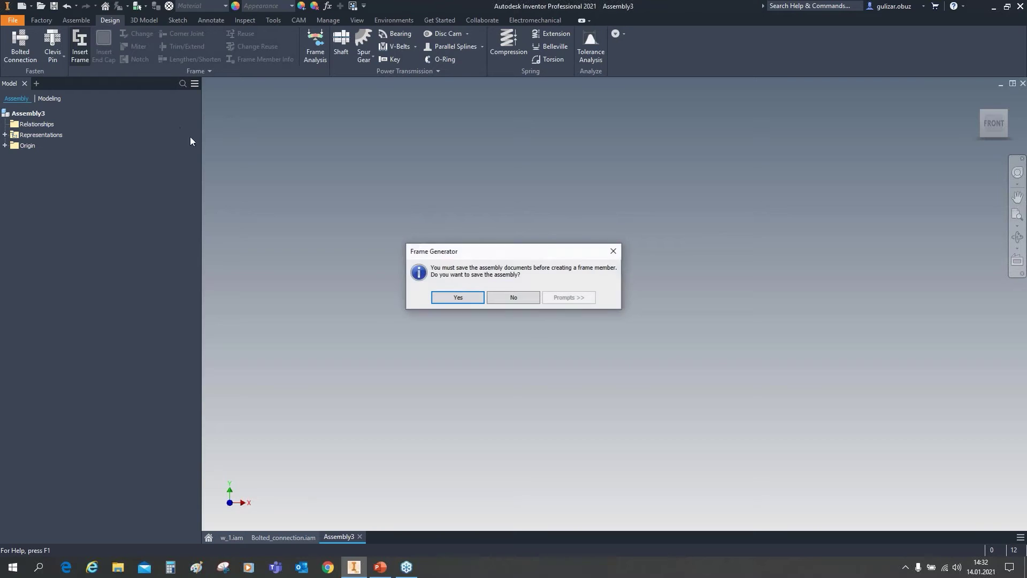
{"action": "left_click", "coordinate": [461, 297]}
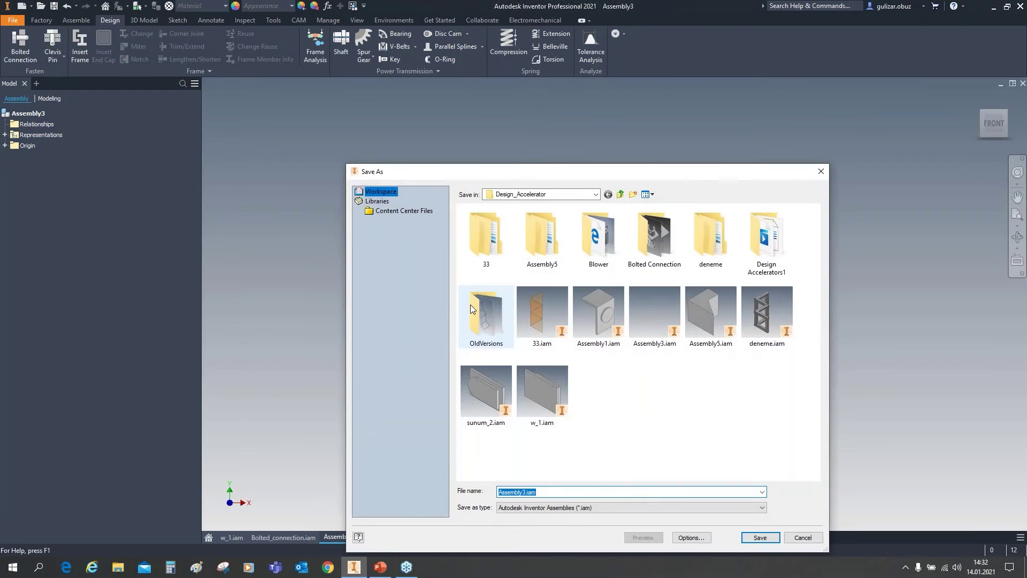
{"action": "type", "text": "m"}
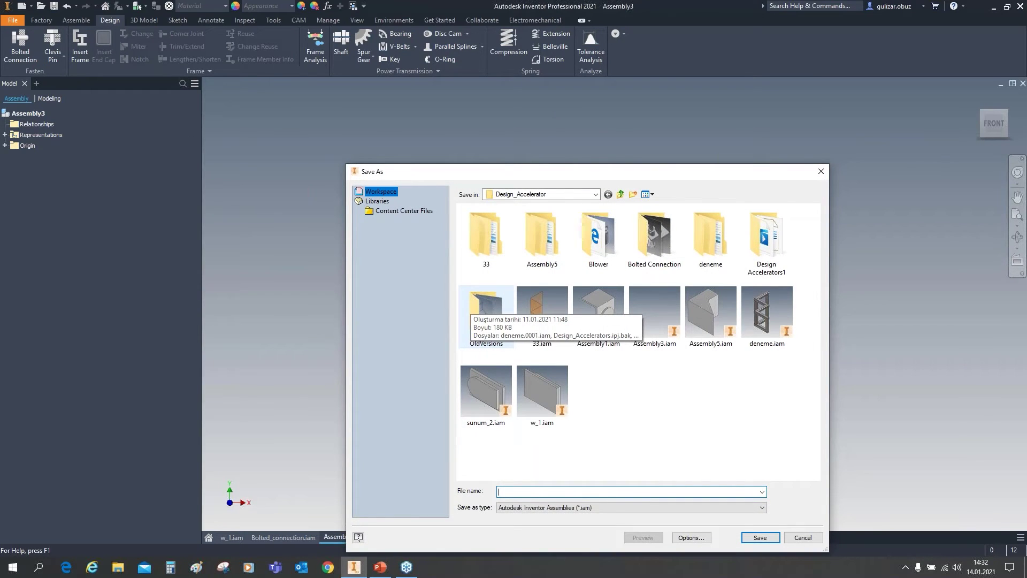
{"action": "type", "text": "w_2"}
{"action": "key", "text": "Return"}
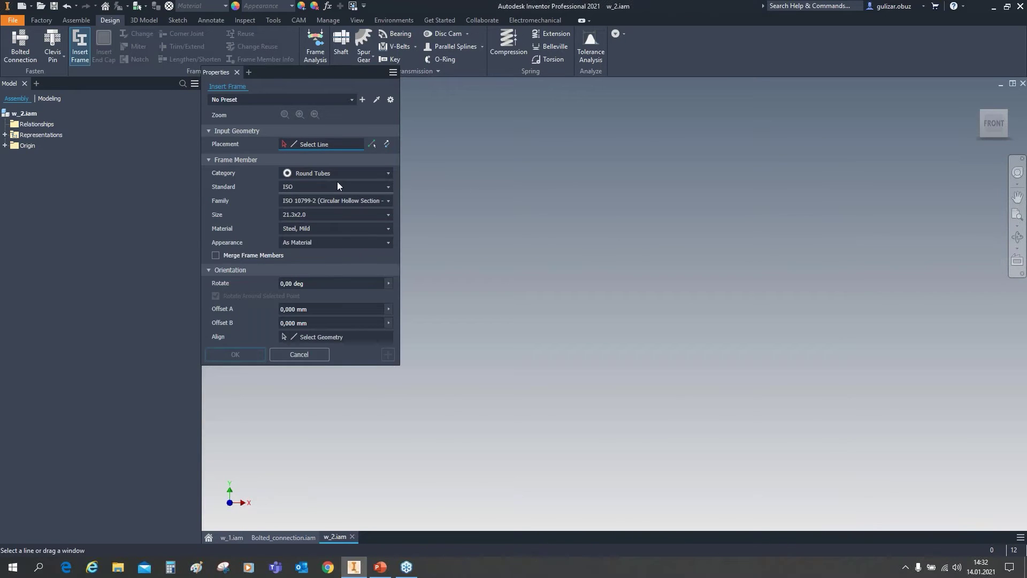
{"action": "left_click_drag", "start_coordinate": [270, 72], "coordinate": [357, 128]}
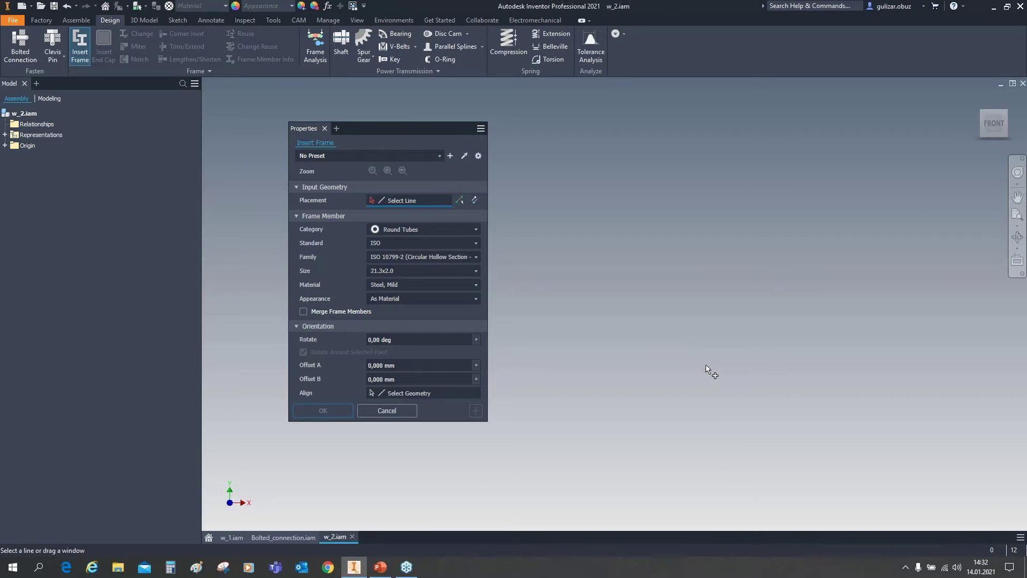
{"action": "left_click", "coordinate": [378, 412]}
- Create an in-place part from the Standard.ipt template in the assembly and start a 2D sketch on its front (XY) plane
{"action": "left_click", "coordinate": [74, 21]}
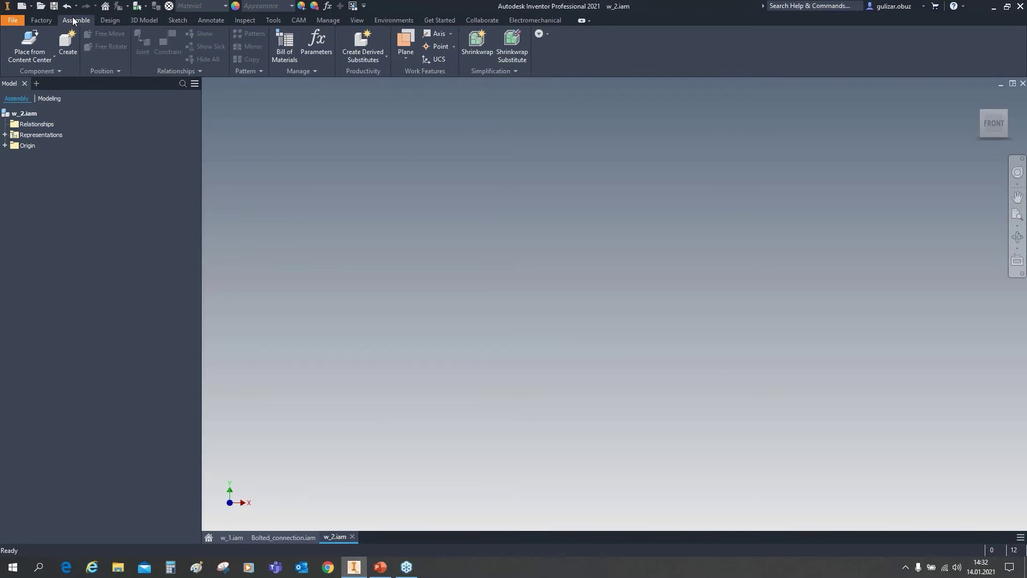
{"action": "left_click", "coordinate": [67, 47]}
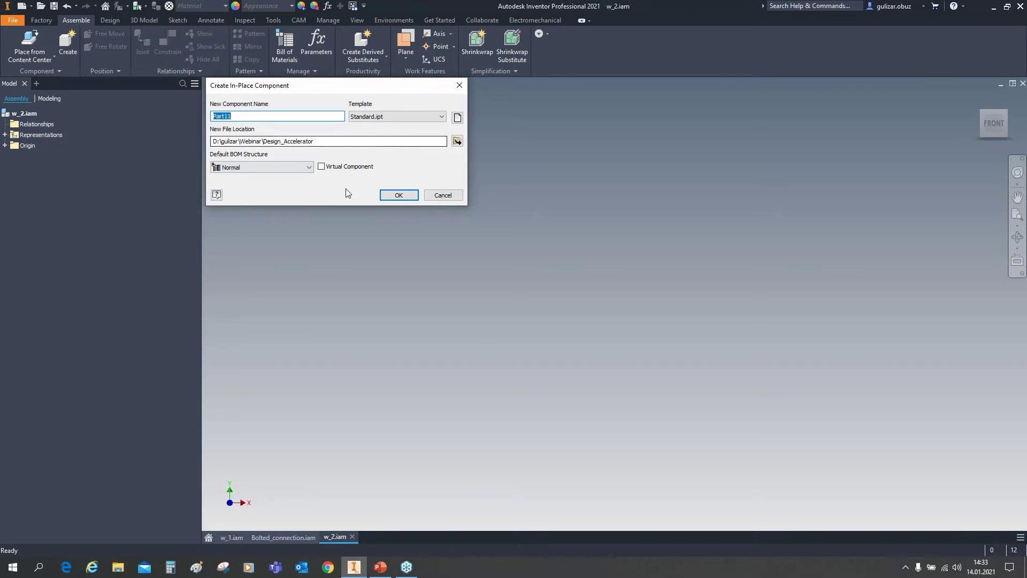
{"action": "left_click", "coordinate": [399, 195]}
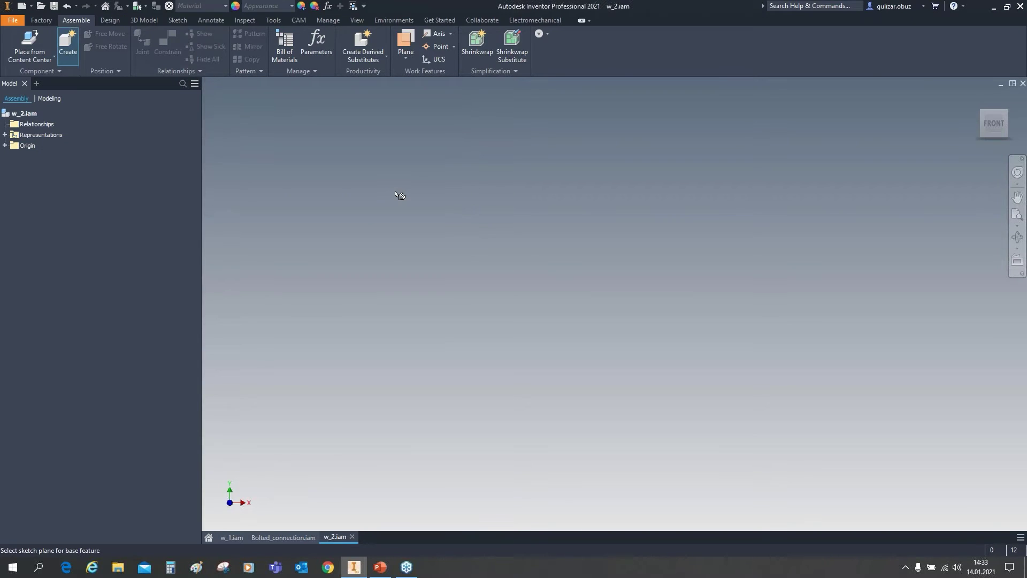
{"action": "left_click", "coordinate": [400, 195]}
{"action": "left_click", "coordinate": [22, 46]}
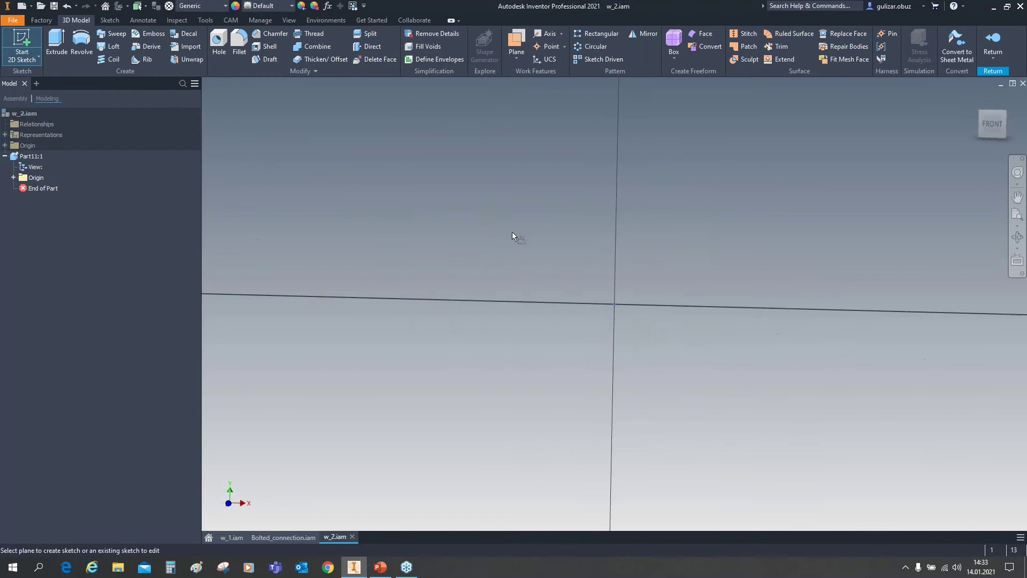
{"action": "left_click", "coordinate": [513, 235]}
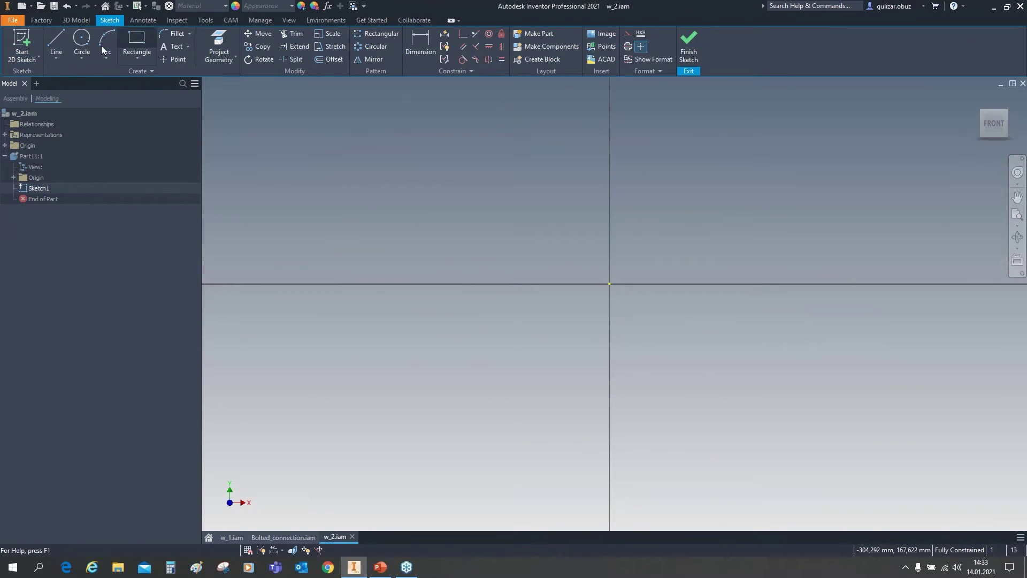
- Sketch a descending staircase profile of four connected vertical and horizontal lines, the first vertical about 145 mm long
{"action": "left_click", "coordinate": [60, 43]}
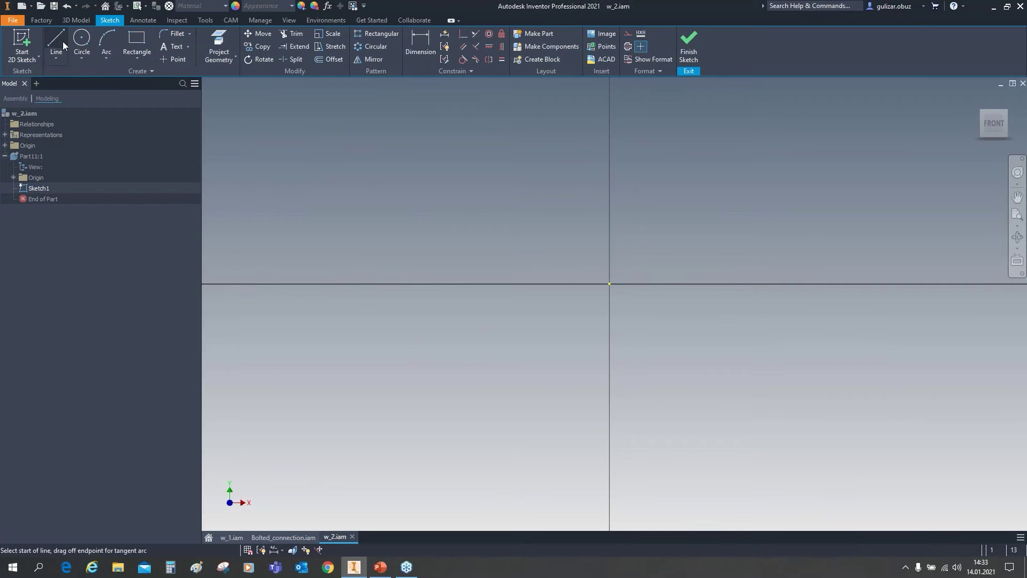
{"action": "left_click", "coordinate": [632, 121]}
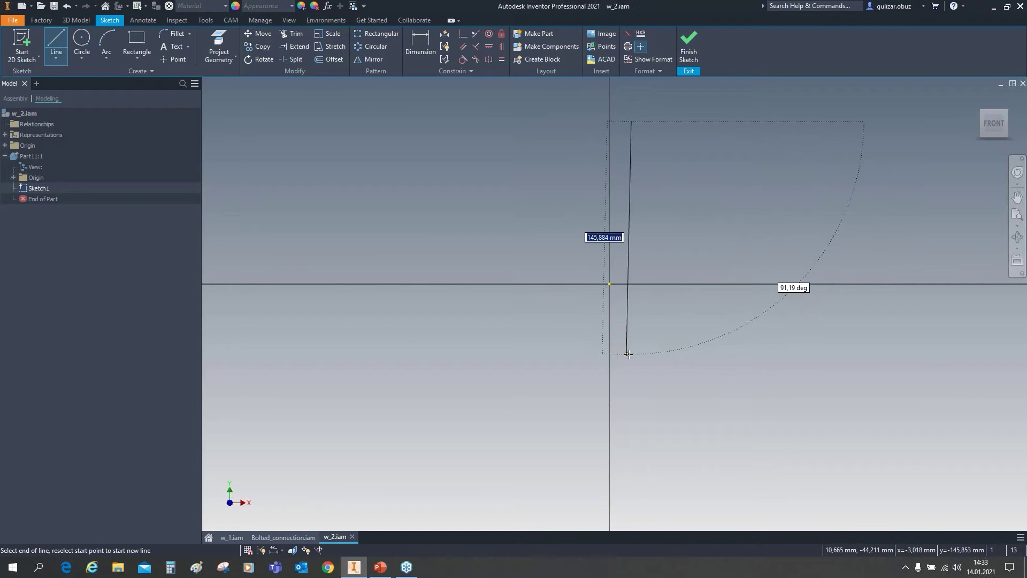
{"action": "left_click", "coordinate": [631, 353]}
{"action": "left_click", "coordinate": [901, 348]}
{"action": "scroll", "coordinate": [909, 352], "scroll_direction": "down", "scroll_amount": 5}
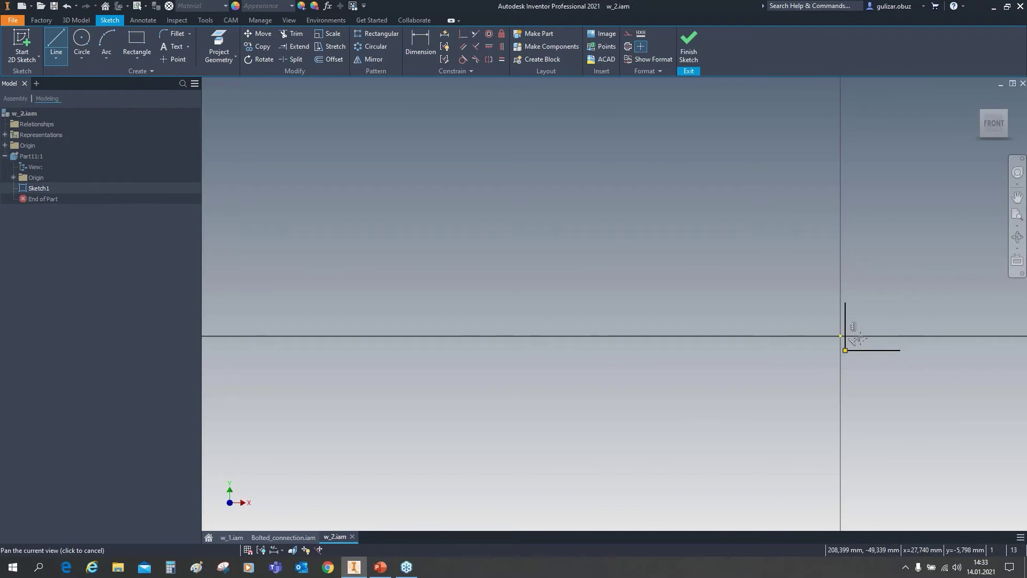
{"action": "middle_click_drag", "start_coordinate": [908, 352], "coordinate": [537, 216]}
{"action": "left_click", "coordinate": [528, 257]}
- Dimension the upper vertical line and the upper horizontal line of the staircase profile to 800 mm each
{"action": "right_click", "coordinate": [633, 232]}
{"action": "left_click", "coordinate": [610, 247]}
{"action": "left_click", "coordinate": [474, 187]}
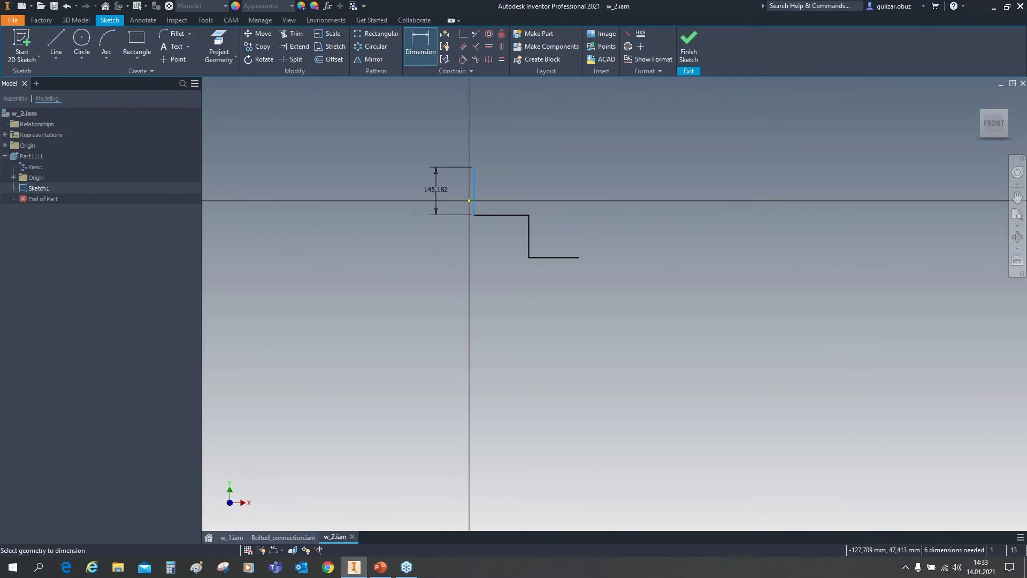
{"action": "left_click", "coordinate": [428, 185]}
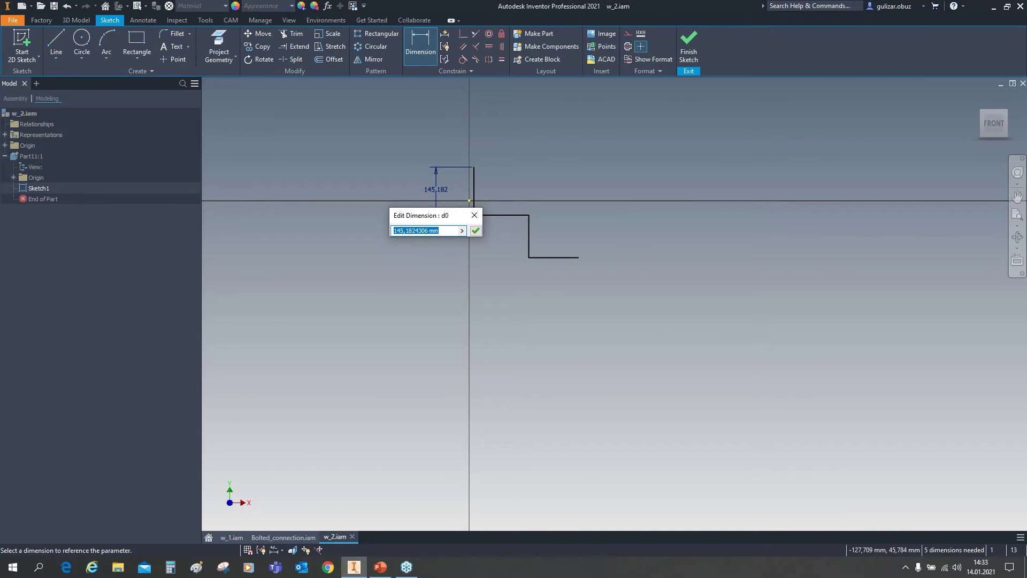
{"action": "type", "text": "800"}
{"action": "key", "text": "Return"}
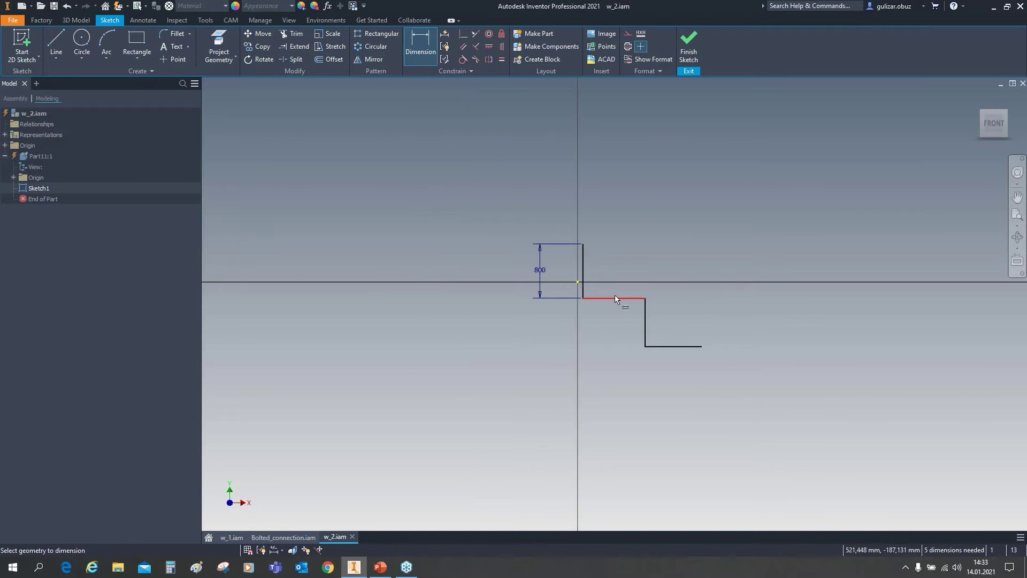
{"action": "left_click", "coordinate": [615, 281]}
{"action": "type", "text": "800"}
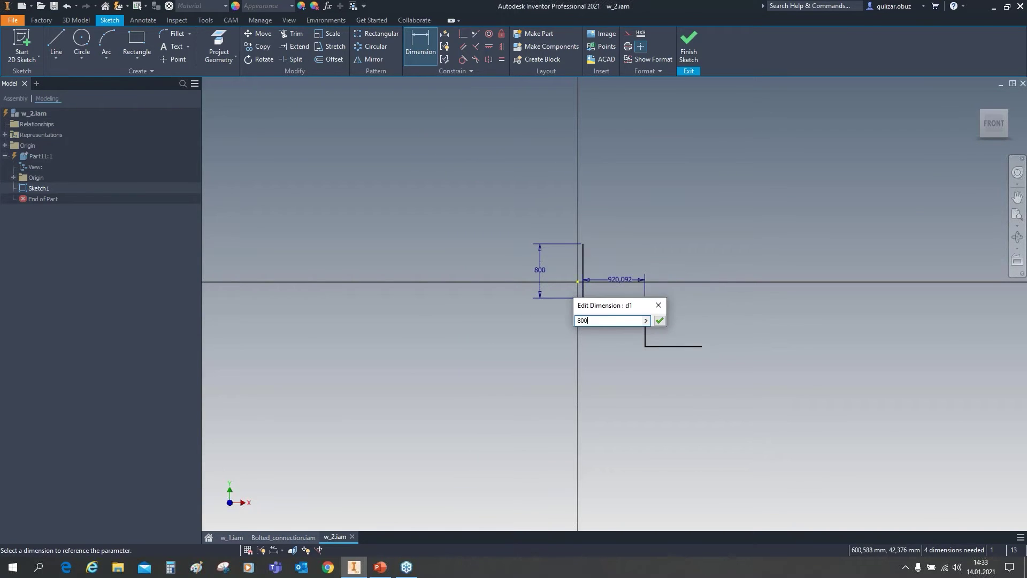
{"action": "key", "text": "Return"}
- Dimension the lower vertical line and the lower horizontal line of the staircase profile to 800 mm each
{"action": "left_click", "coordinate": [646, 320]}
{"action": "left_click", "coordinate": [662, 321]}
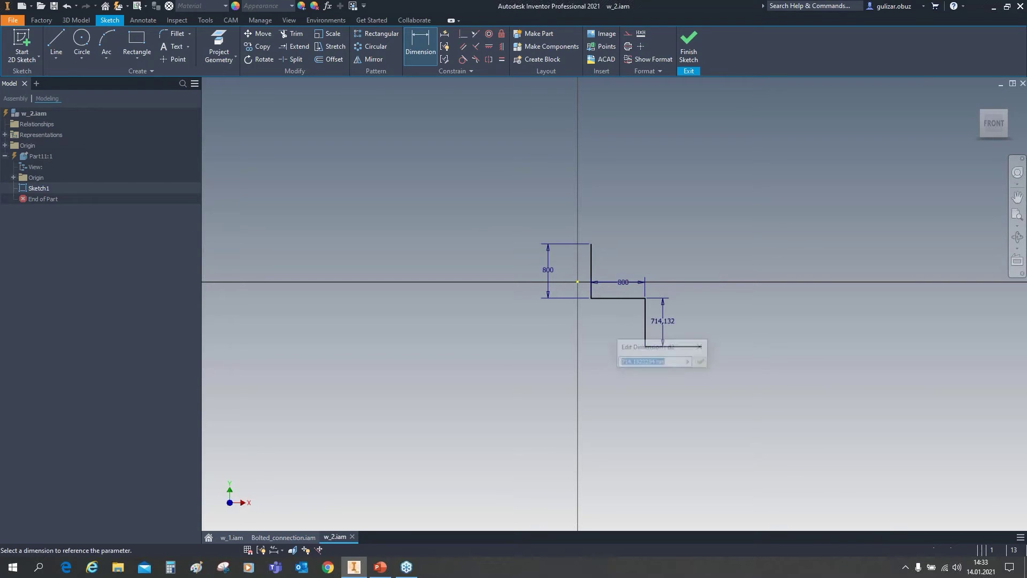
{"action": "type", "text": "800"}
{"action": "key", "text": "Return"}
{"action": "left_click", "coordinate": [673, 352]}
{"action": "left_click", "coordinate": [673, 366]}
{"action": "type", "text": "800"}
{"action": "key", "text": "Return"}
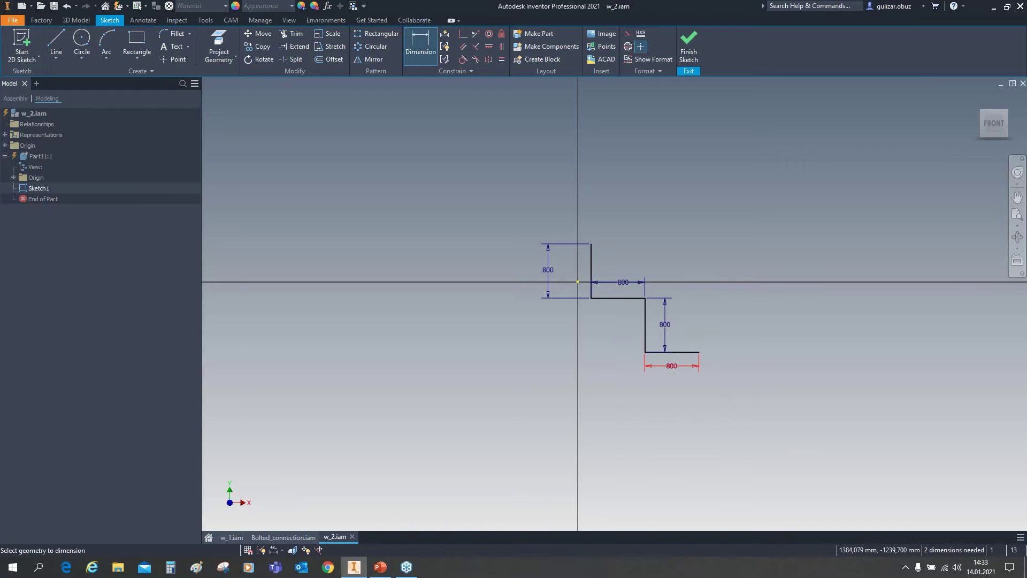
- Finish the 2D sketch, start a 3D sketch, and draw an 800 mm line in depth from the profile's upper end
{"action": "middle_click_drag", "start_coordinate": [694, 128], "coordinate": [694, 265], "text": "shift"}
{"action": "right_click_drag", "start_coordinate": [694, 266], "coordinate": [705, 281]}
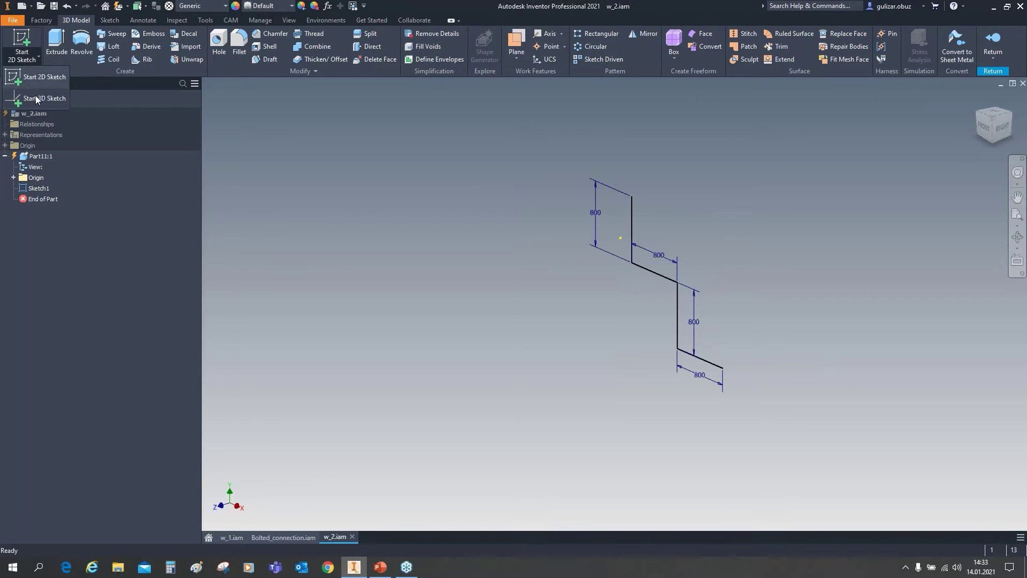
{"action": "key", "text": "3"}
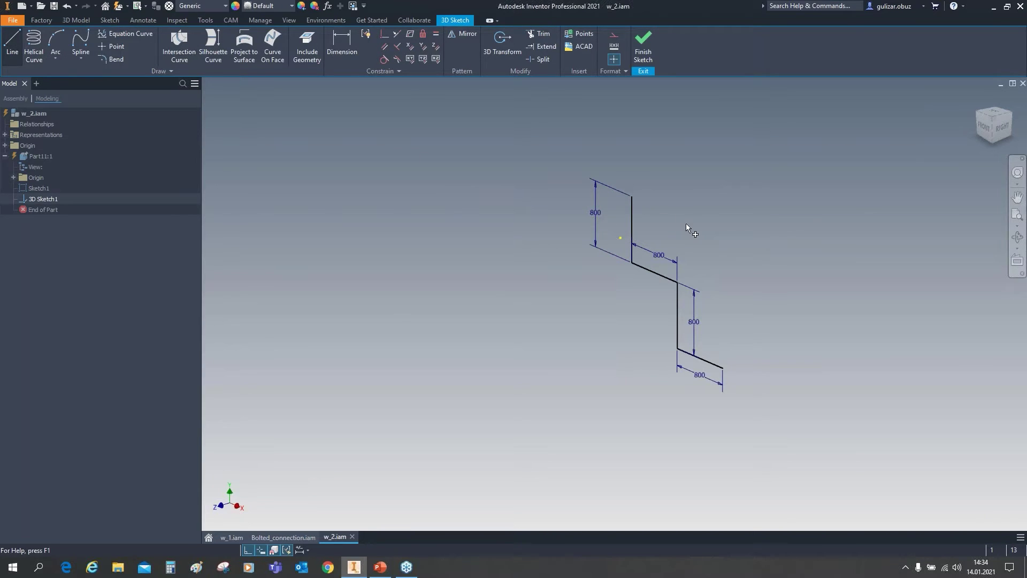
{"action": "key", "text": "l"}
{"action": "left_click", "coordinate": [632, 197]}
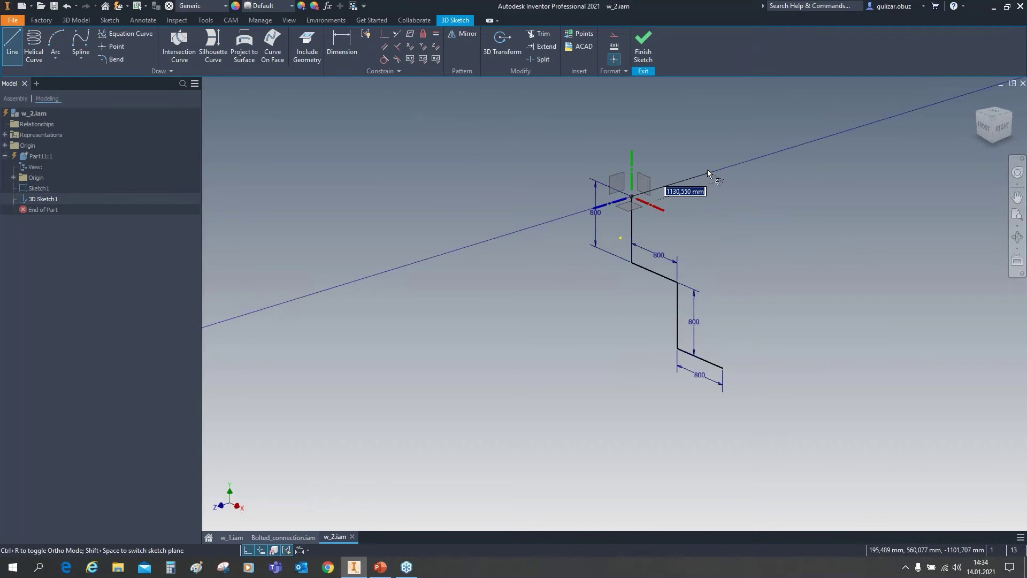
{"action": "type", "text": "800"}
{"action": "key", "text": "Return"}
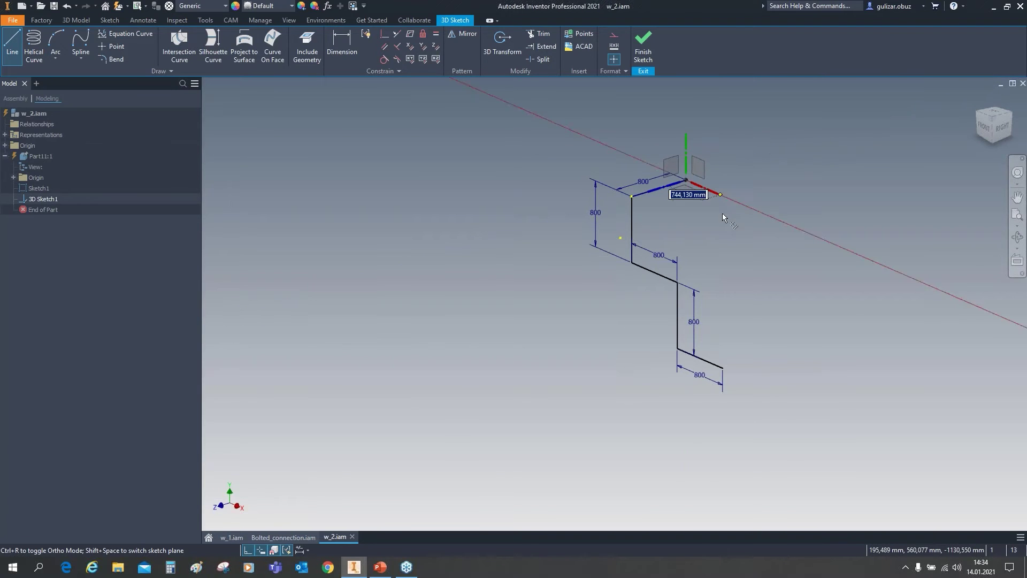
- Continue the 3D line as a parallel staircase of four 800 mm segments and close it onto the first profile's lower end
{"action": "type", "text": "800"}
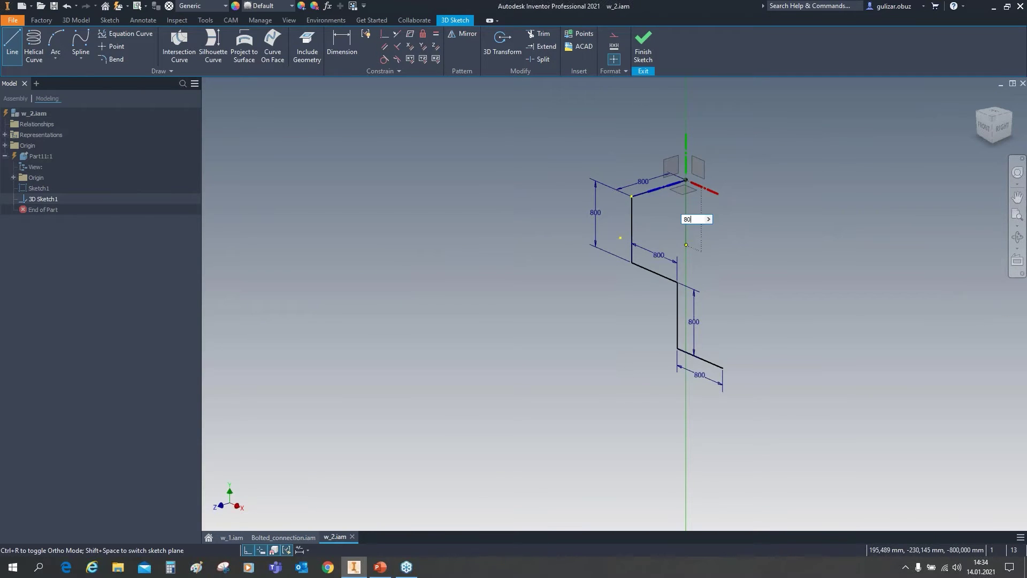
{"action": "key", "text": "Return"}
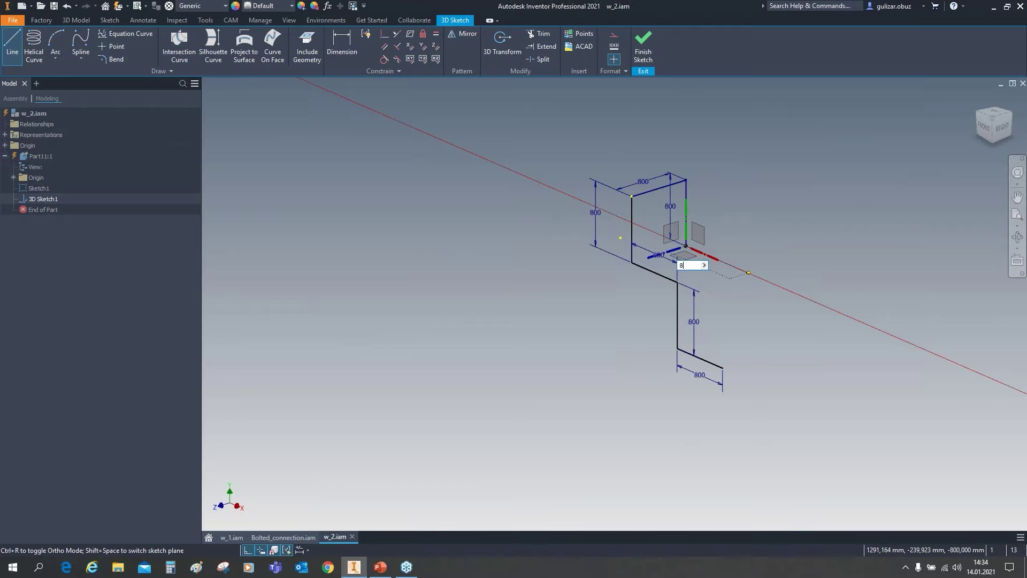
{"action": "type", "text": "800"}
{"action": "key", "text": "Return"}
{"action": "type", "text": "80"}
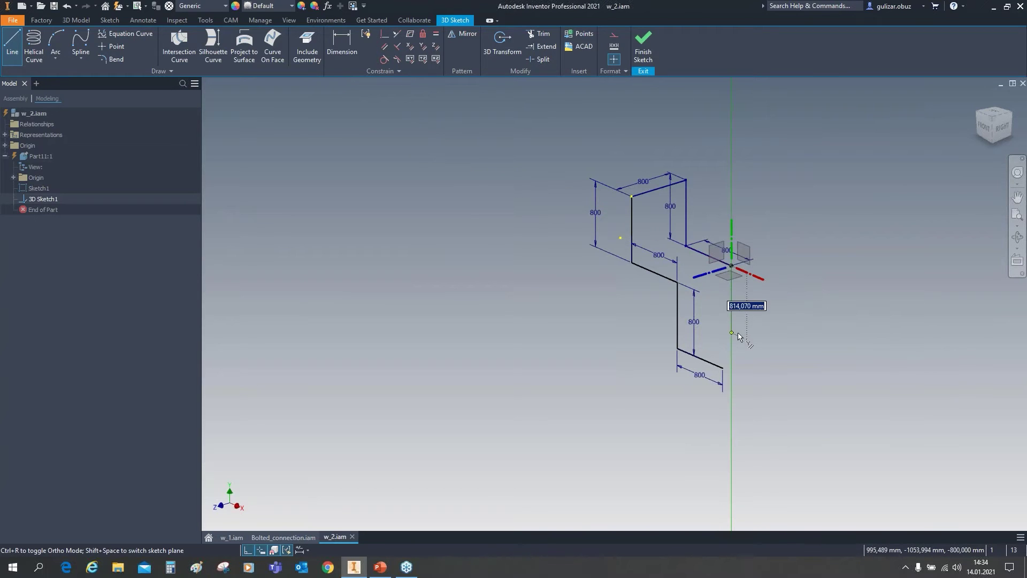
{"action": "type", "text": "0"}
{"action": "key", "text": "Return"}
{"action": "type", "text": "800"}
{"action": "key", "text": "Return"}
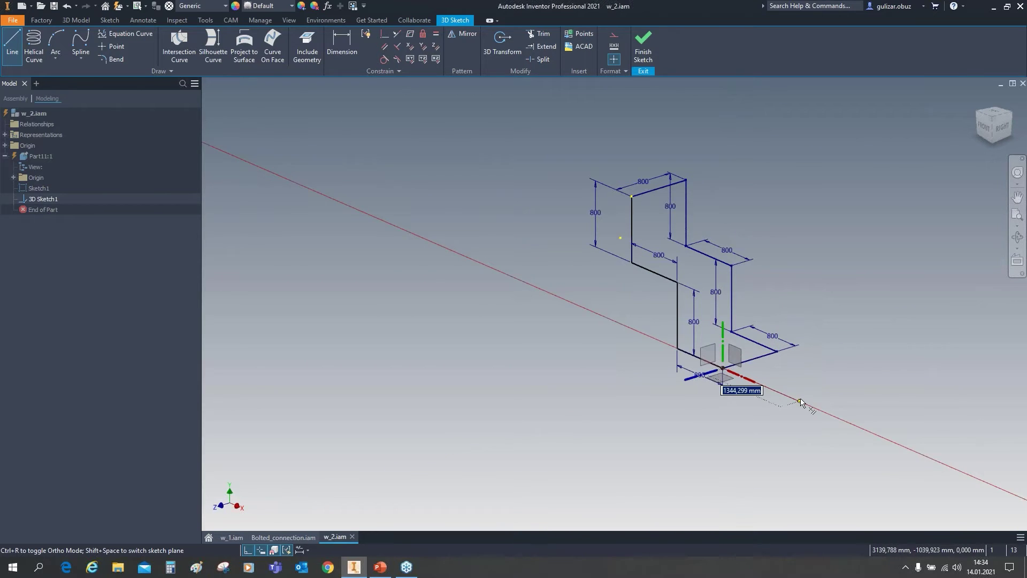
{"action": "key", "text": "Escape"}
- Draw 3D lines across the middle step joining its inner and outer corners on both profiles, including the diagonal between them
{"action": "scroll", "coordinate": [679, 251], "scroll_direction": "down", "scroll_amount": 5}
{"action": "scroll", "coordinate": [679, 251], "scroll_direction": "up", "scroll_amount": 7}
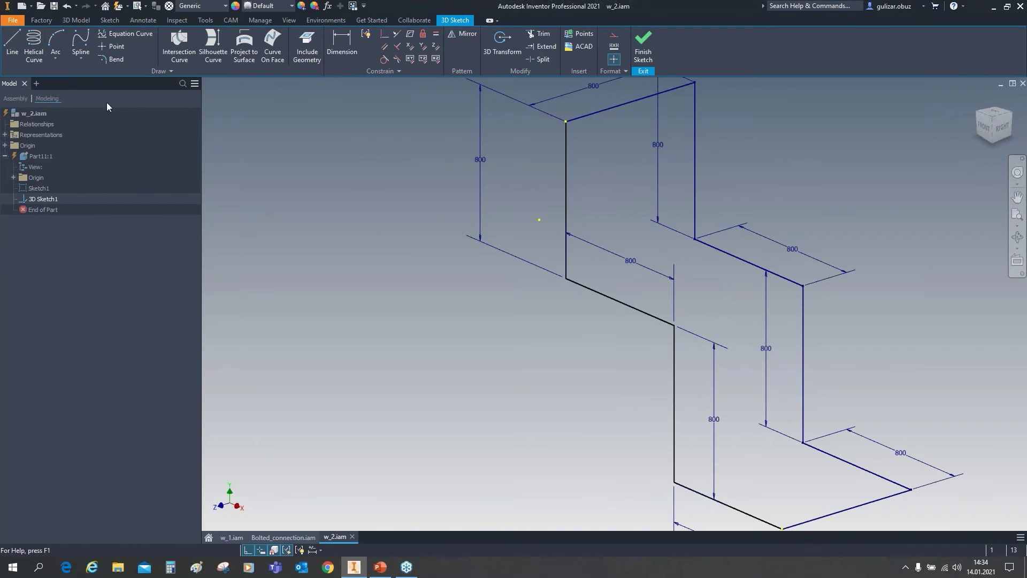
{"action": "key", "text": "l"}
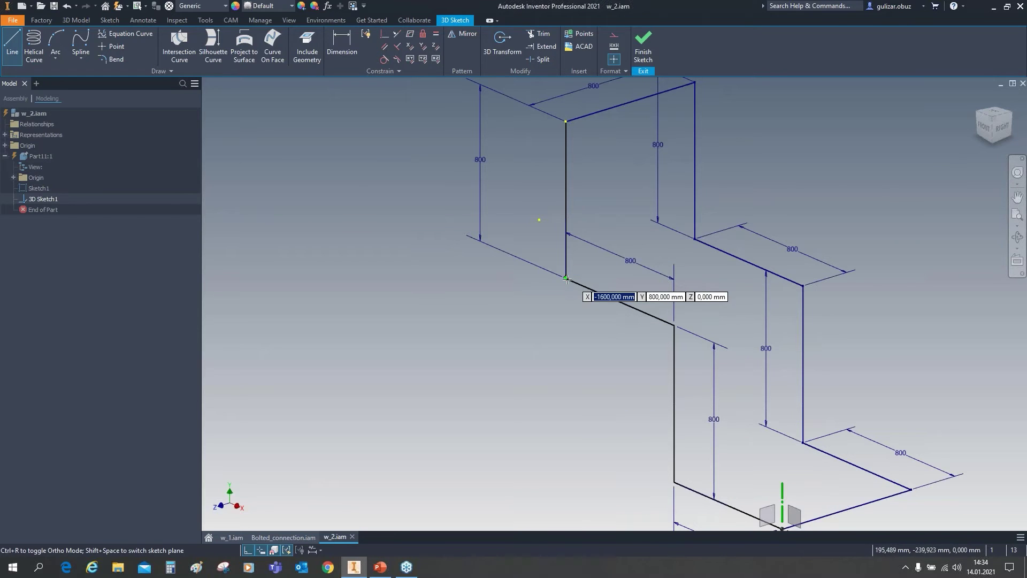
{"action": "left_click", "coordinate": [694, 239]}
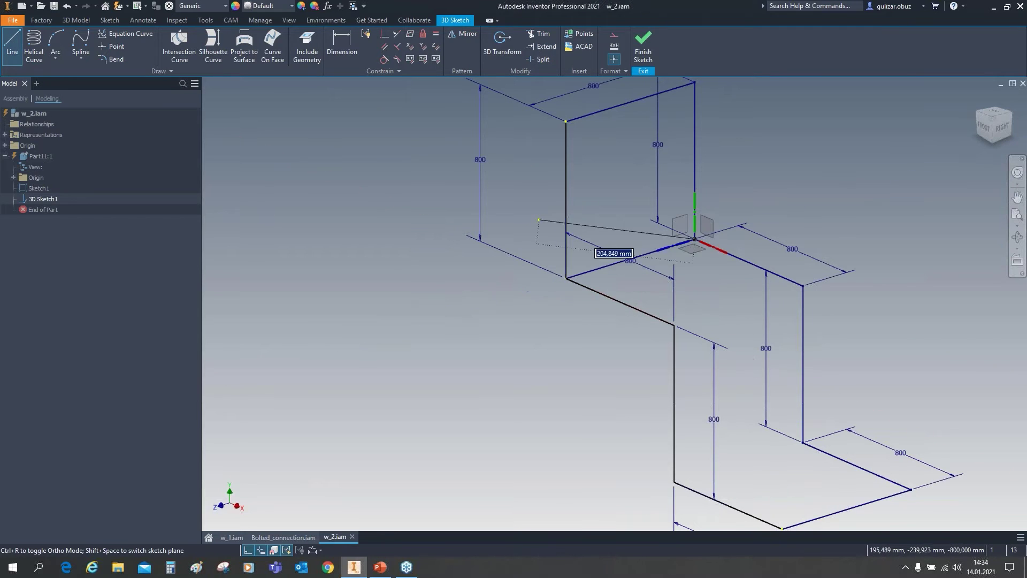
{"action": "left_click", "coordinate": [675, 324]}
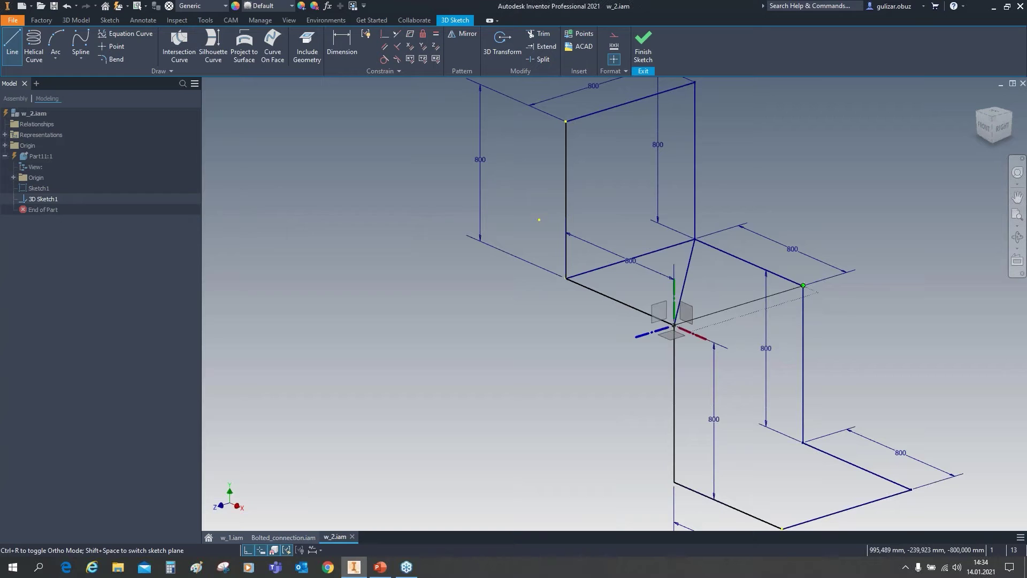
{"action": "left_click", "coordinate": [803, 286]}
{"action": "key", "text": "Escape"}
- Join the inner corners of the lowest step on both profiles with a 3D line and leave the Line command
{"action": "left_click", "coordinate": [674, 482]}
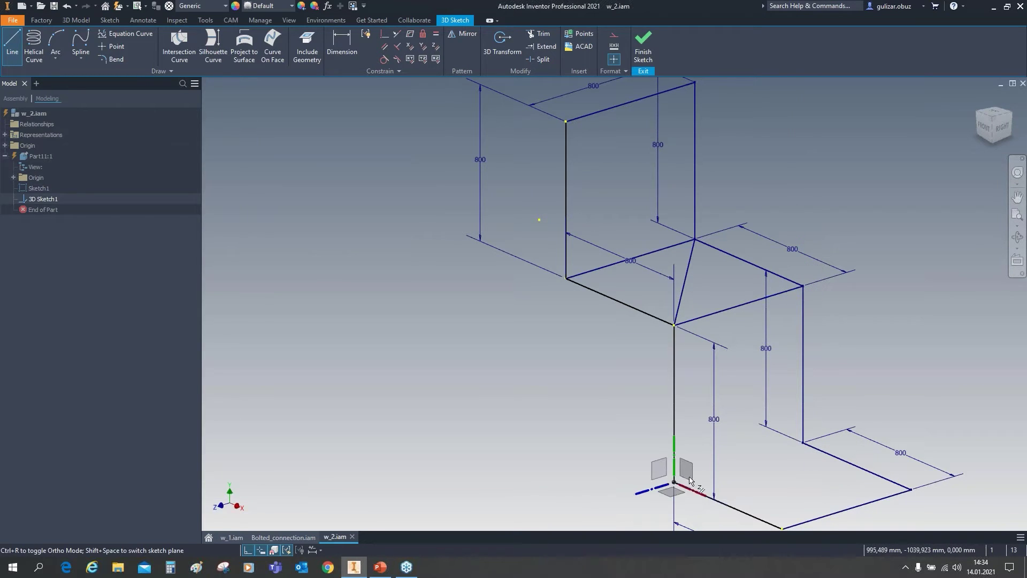
{"action": "left_click", "coordinate": [803, 442]}
{"action": "key", "text": "Escape"}
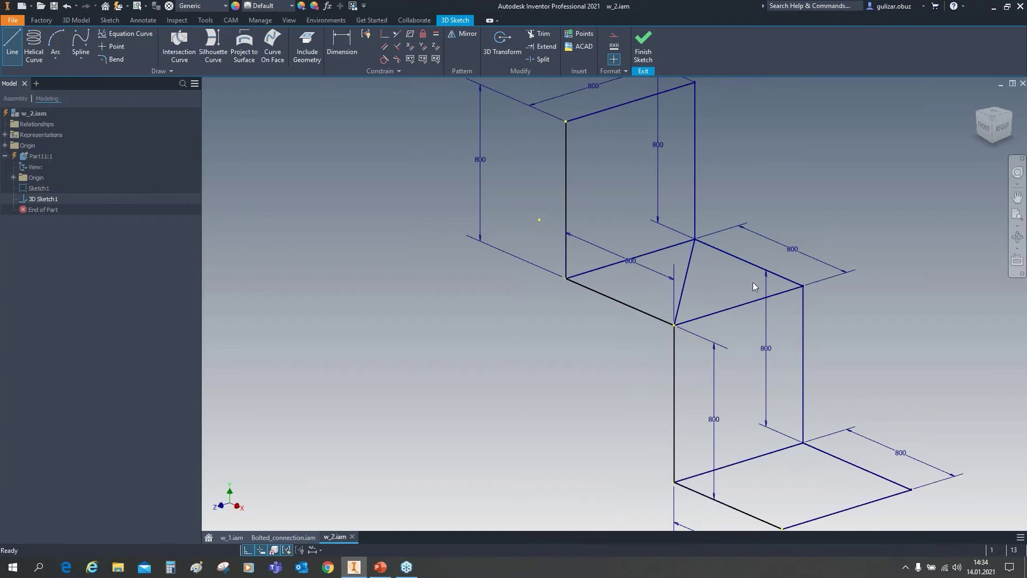
{"action": "key", "text": "Escape"}
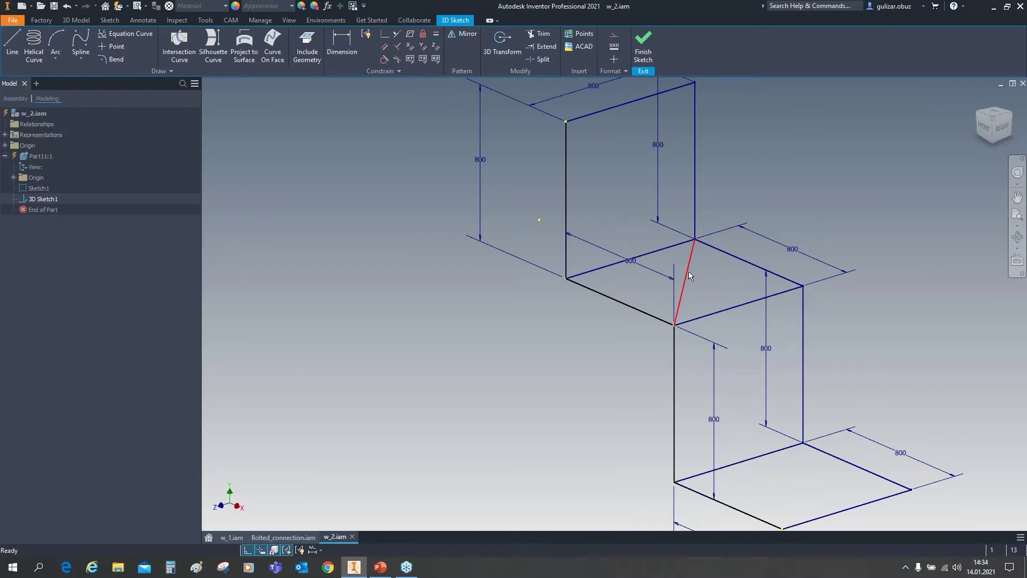
- Remove the diagonal line across the middle step and finish the 3D sketch
{"action": "scroll", "coordinate": [734, 328], "scroll_direction": "down", "scroll_amount": 5}
{"action": "scroll", "coordinate": [845, 377], "scroll_direction": "up", "scroll_amount": 3}
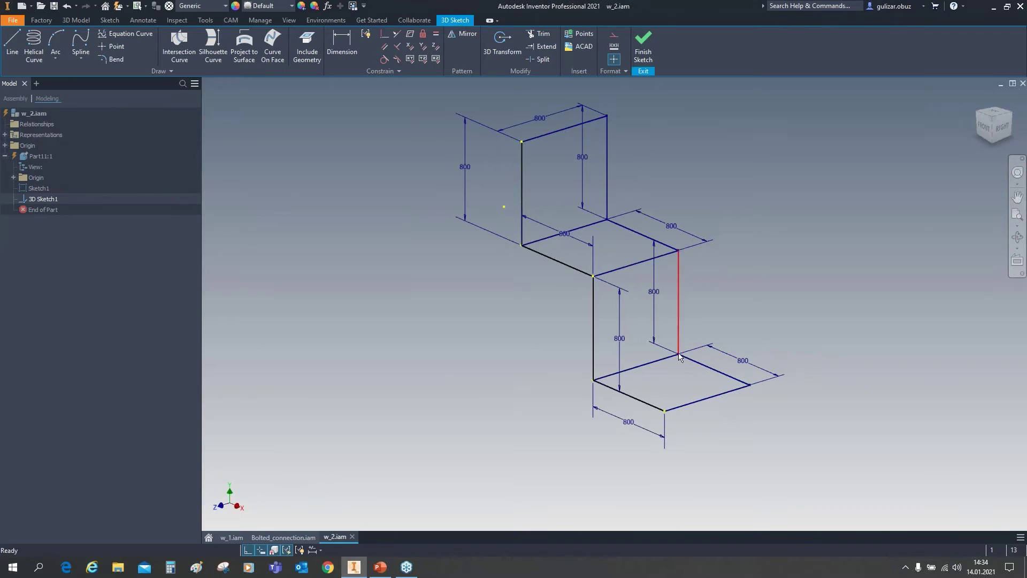
{"action": "left_click", "coordinate": [644, 48]}
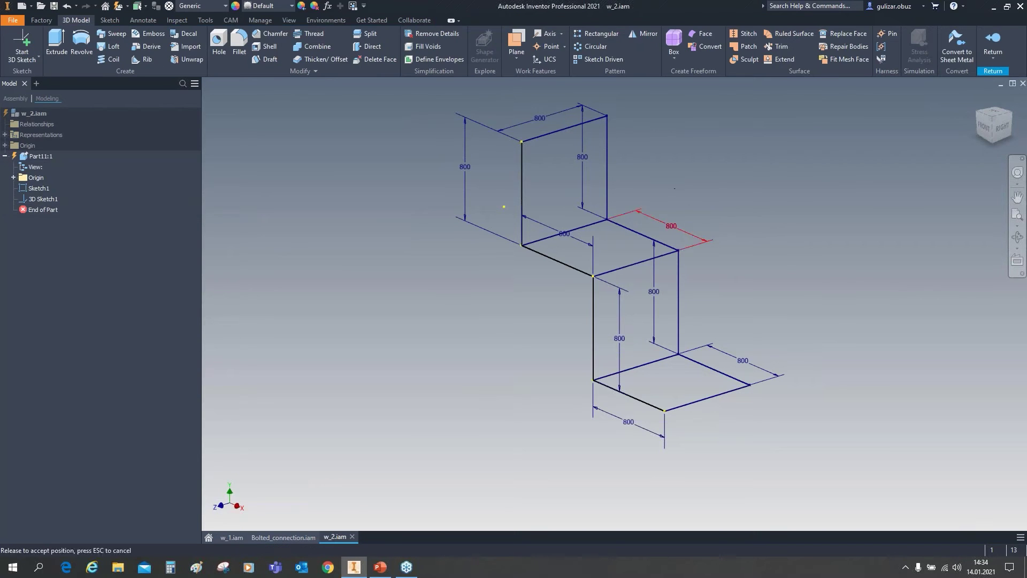
- Hide the dimensions of both the 3D sketch and the 2D sketch in the skeleton part
{"action": "right_click", "coordinate": [46, 199]}
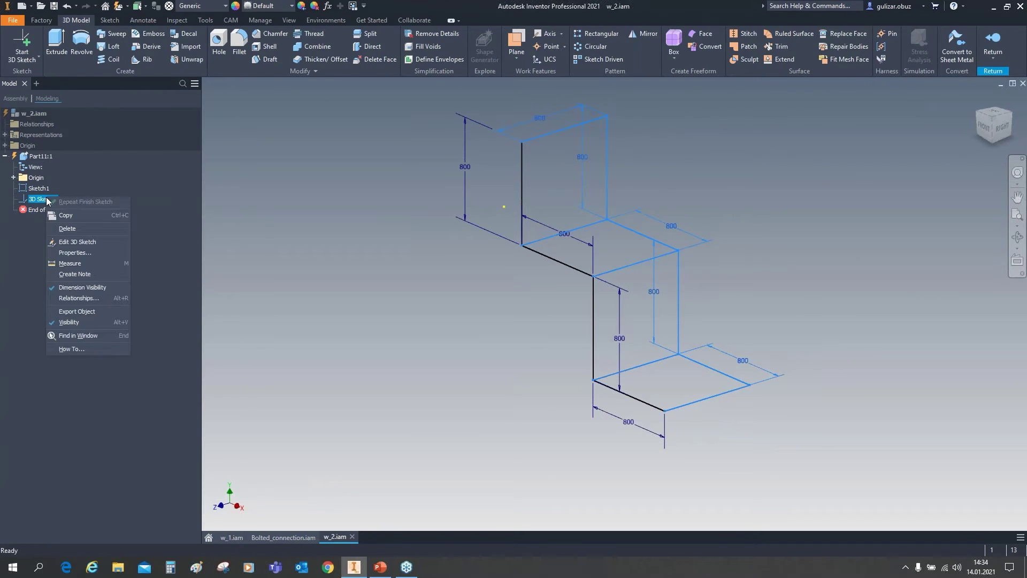
{"action": "key", "text": "Escape"}
{"action": "right_click", "coordinate": [38, 189]}
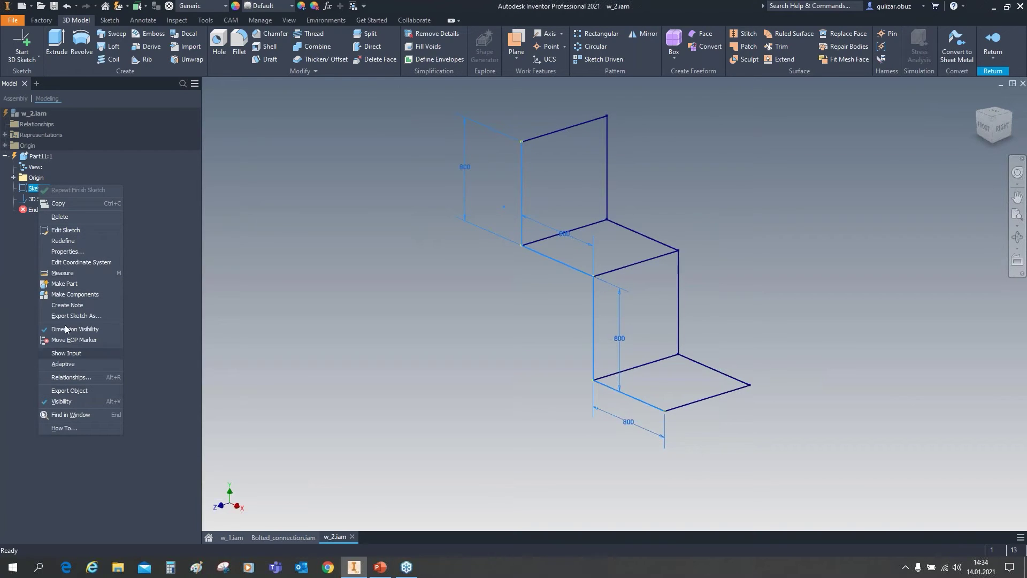
{"action": "left_click", "coordinate": [289, 316]}
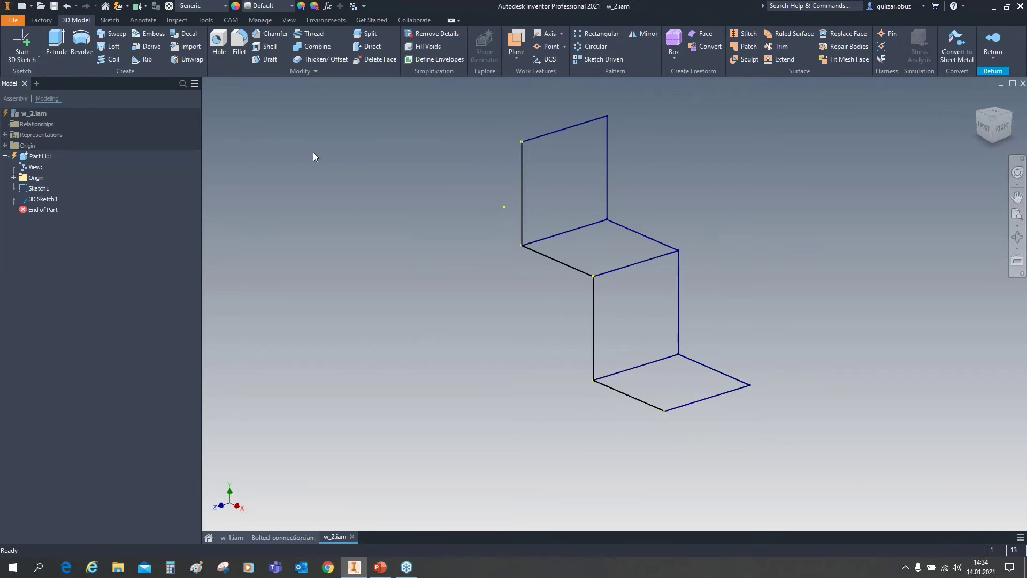
- Return to the assembly and start Insert Frame with all the skeleton lines selected as placement
{"action": "left_click", "coordinate": [994, 43]}
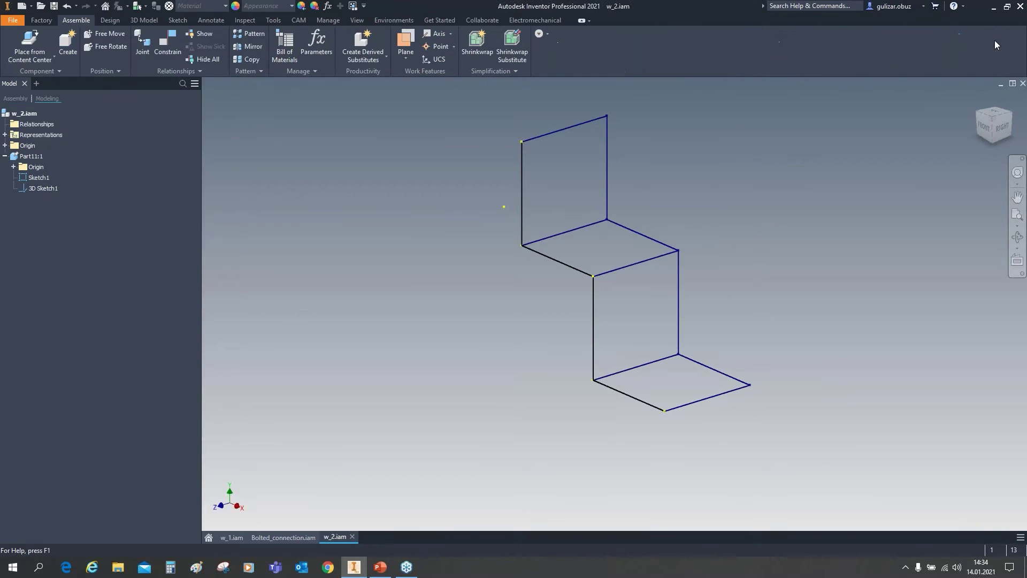
{"action": "left_click", "coordinate": [108, 21]}
{"action": "left_click", "coordinate": [80, 45]}
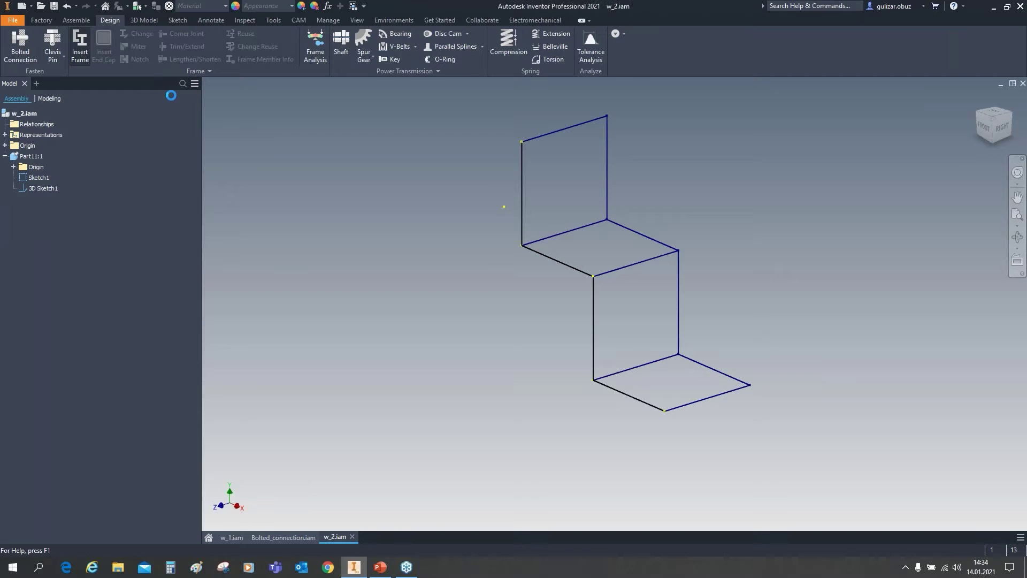
{"action": "left_click_drag", "start_coordinate": [368, 127], "coordinate": [308, 106]}
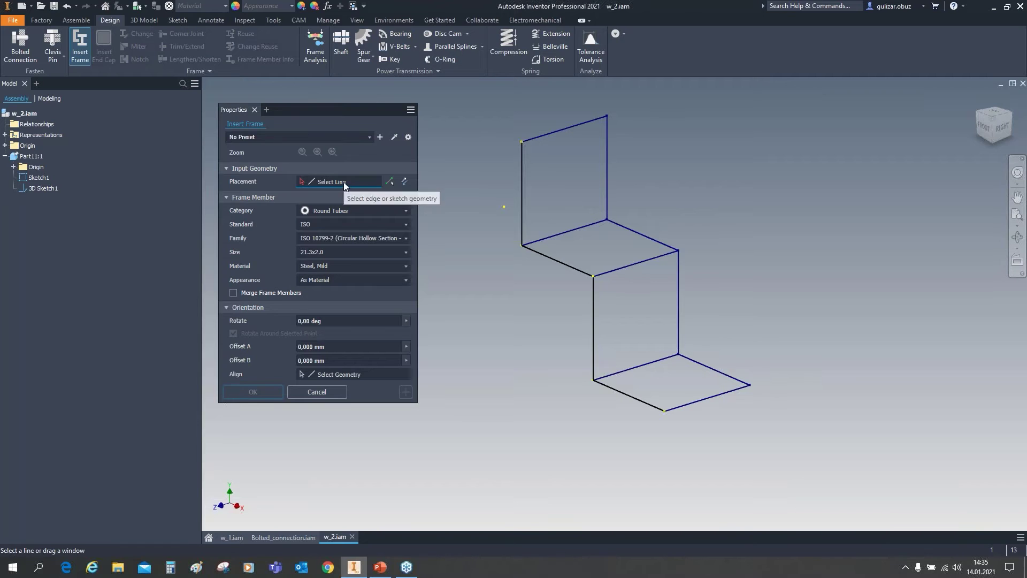
{"action": "mouse_move", "coordinate": [495, 89]}
{"action": "left_mouse_down"}
{"action": "mouse_move", "coordinate": [637, 217]}
{"action": "mouse_move", "coordinate": [749, 442]}
{"action": "mouse_move", "coordinate": [799, 463]}
{"action": "left_mouse_up"}
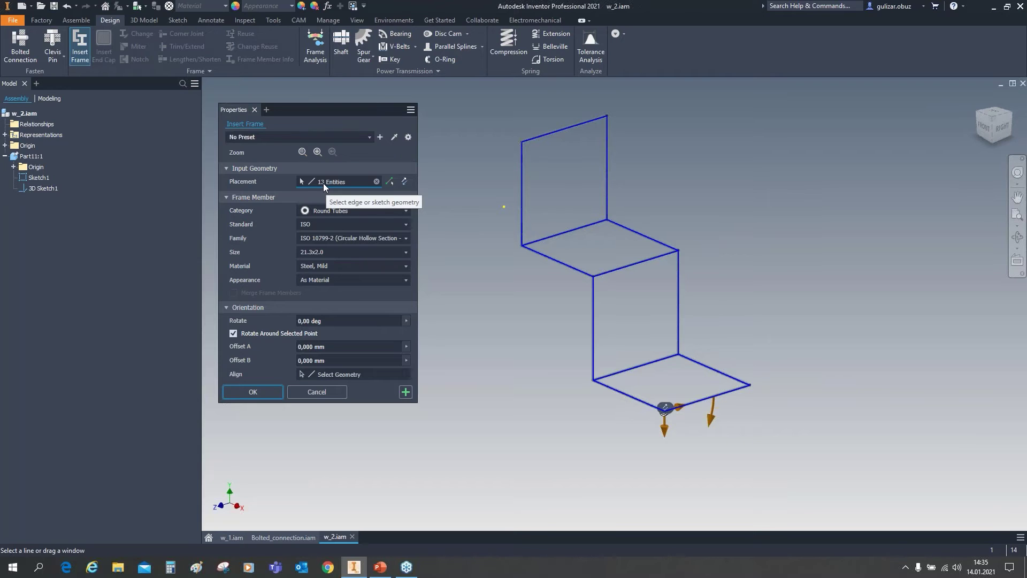
- Set the frame member category to Square/Rectangular Tubes and the size to 60x40x2
{"action": "left_click", "coordinate": [360, 212]}
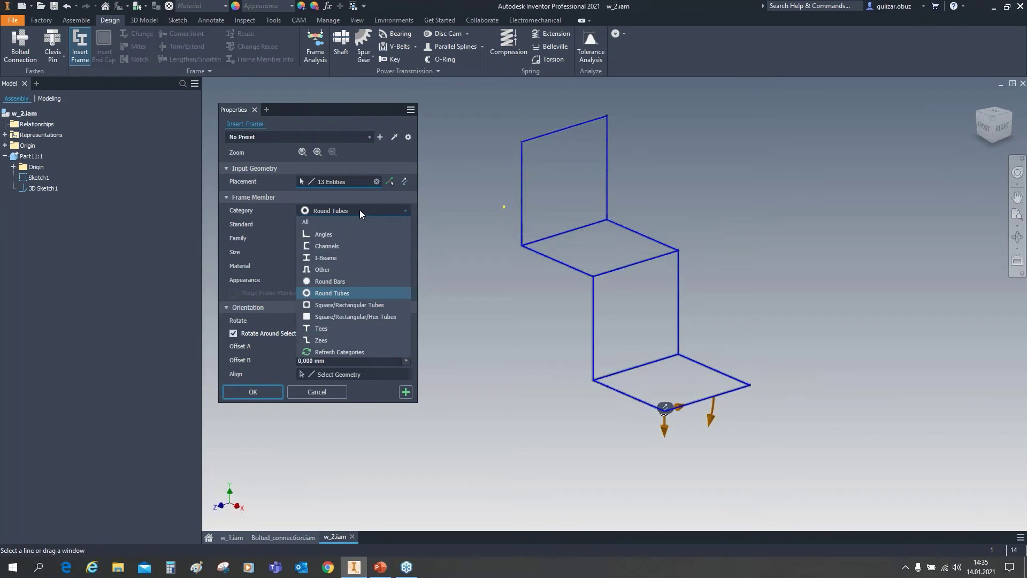
{"action": "left_click", "coordinate": [341, 305]}
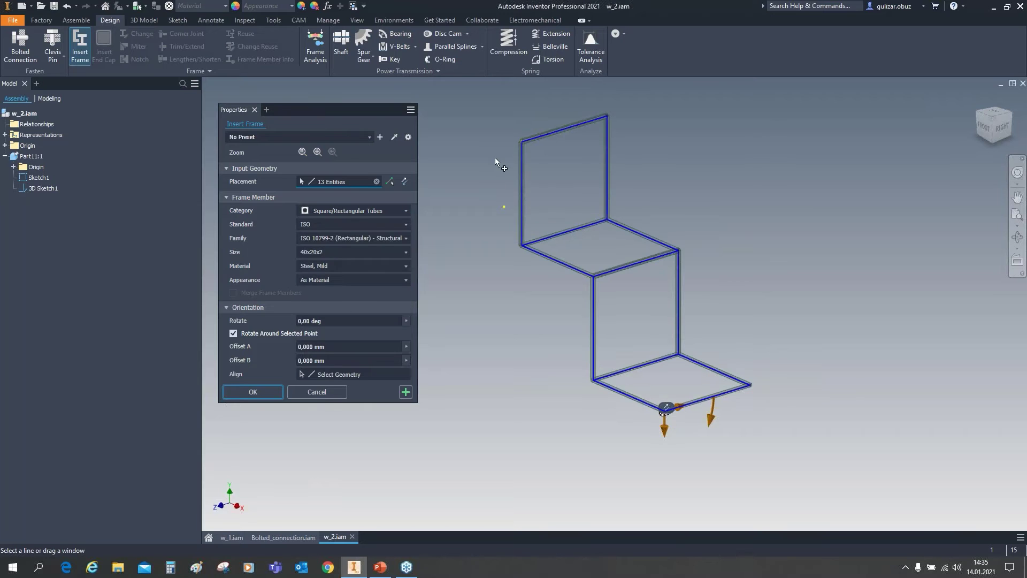
{"action": "scroll", "coordinate": [525, 145], "scroll_direction": "up", "scroll_amount": 5}
{"action": "scroll", "coordinate": [528, 123], "scroll_direction": "down", "scroll_amount": 4}
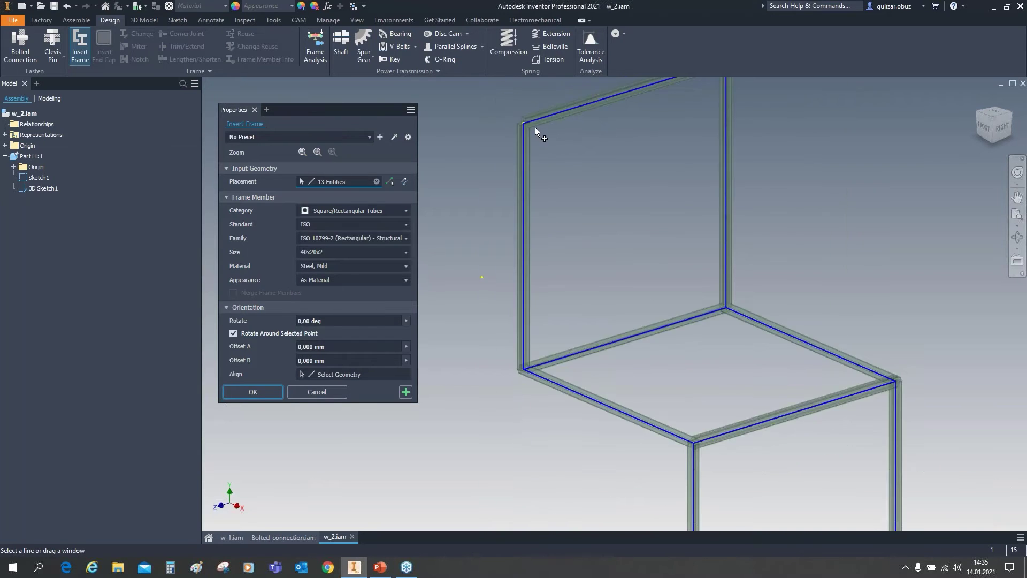
{"action": "scroll", "coordinate": [575, 115], "scroll_direction": "up", "scroll_amount": 5}
{"action": "scroll", "coordinate": [576, 117], "scroll_direction": "down", "scroll_amount": 4}
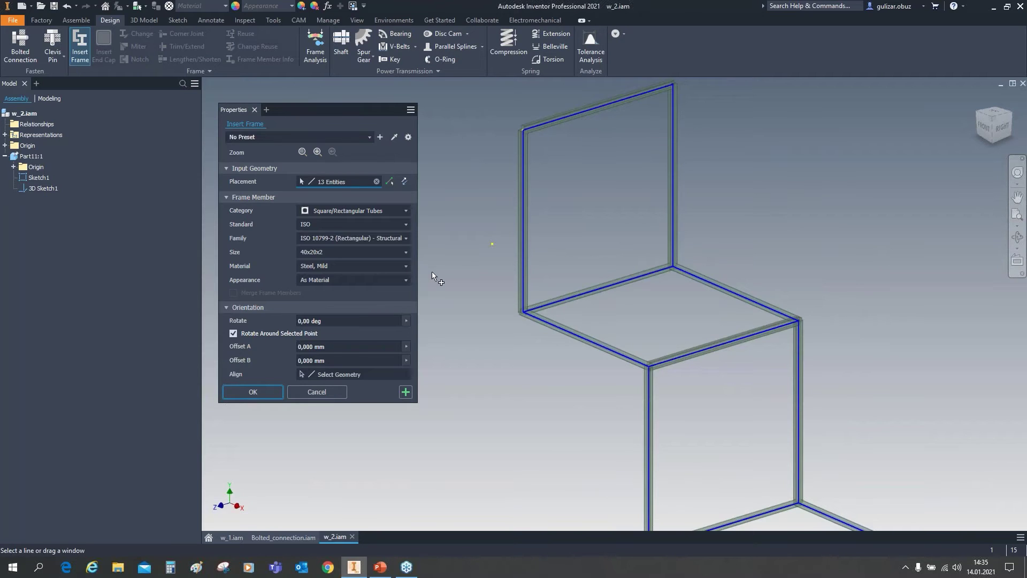
{"action": "left_click", "coordinate": [328, 252]}
{"action": "scroll", "coordinate": [347, 327], "scroll_direction": "up", "scroll_amount": 1}
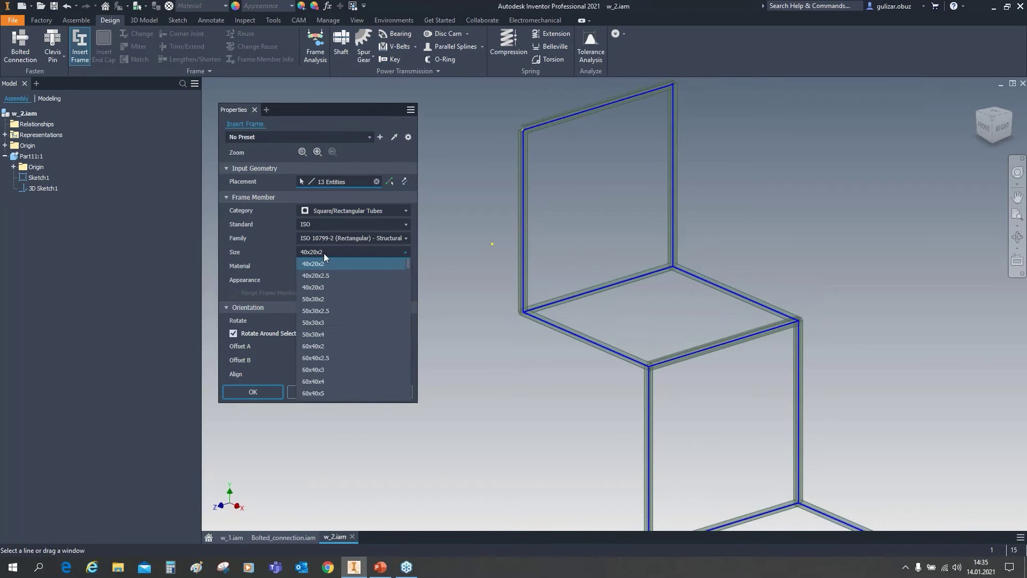
{"action": "left_click", "coordinate": [323, 346]}
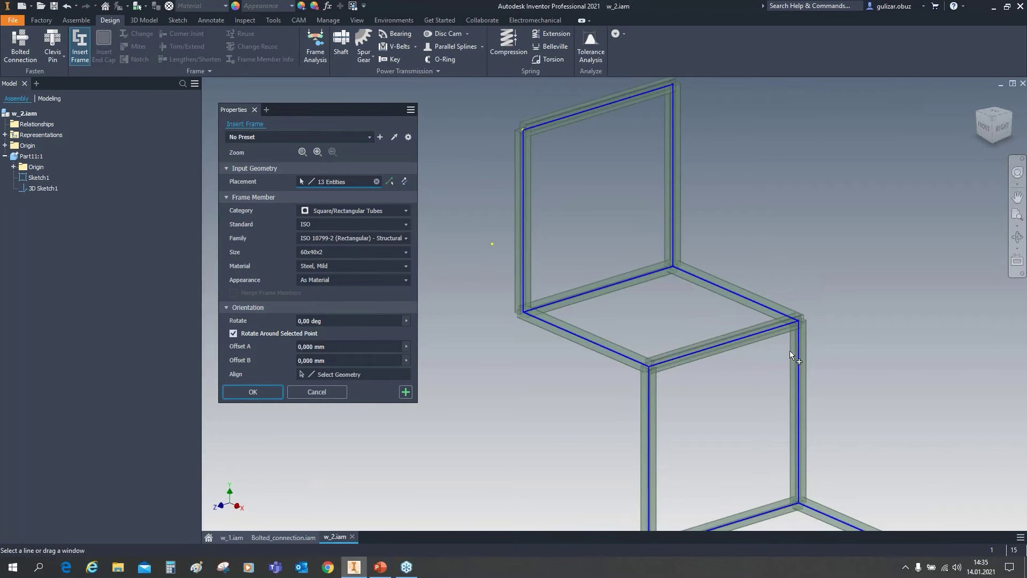
- Review the available materials and standards for the frame members, keeping the ISO standard
{"action": "scroll", "coordinate": [749, 415], "scroll_direction": "down", "scroll_amount": 4}
{"action": "scroll", "coordinate": [792, 434], "scroll_direction": "up", "scroll_amount": 3}
{"action": "middle_click_drag", "start_coordinate": [768, 425], "coordinate": [694, 362]}
{"action": "left_click", "coordinate": [338, 266]}
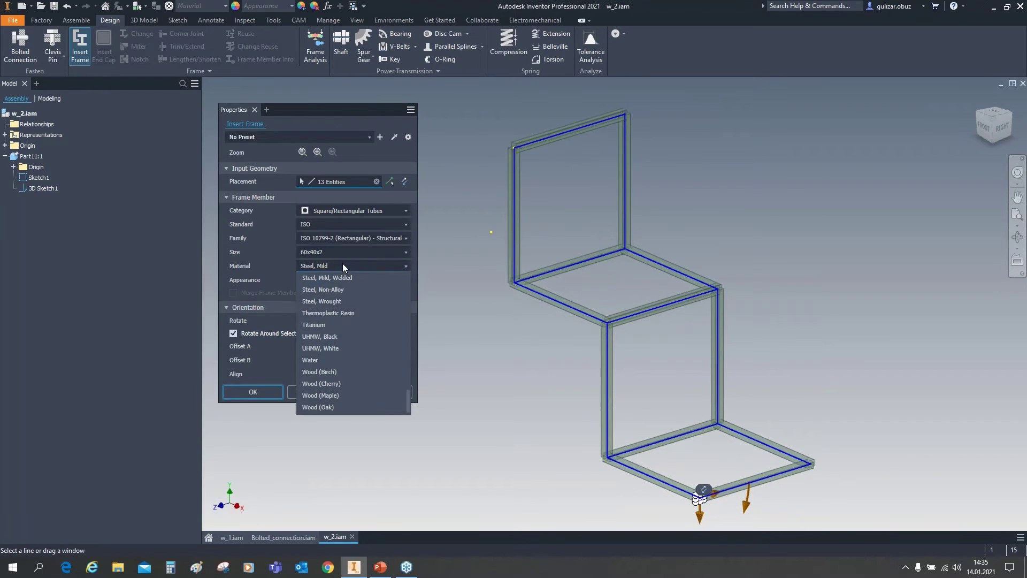
{"action": "left_click", "coordinate": [343, 264]}
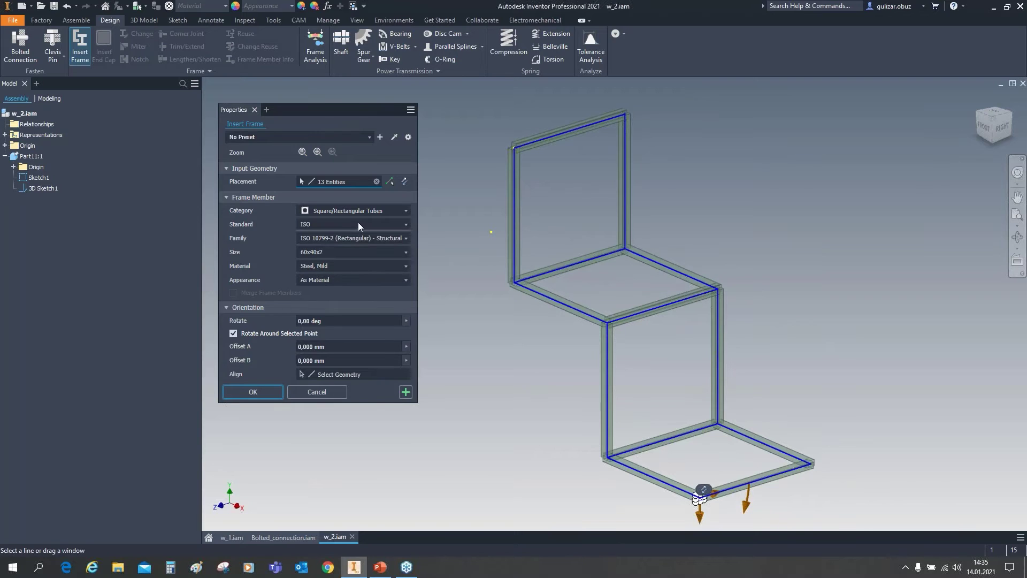
{"action": "left_click", "coordinate": [327, 224]}
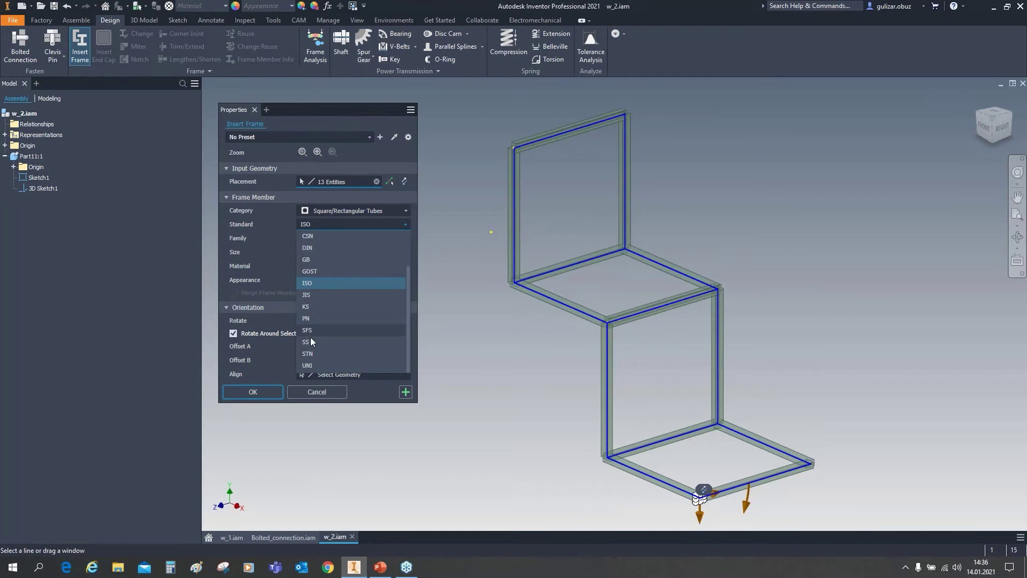
{"action": "left_click", "coordinate": [330, 282]}
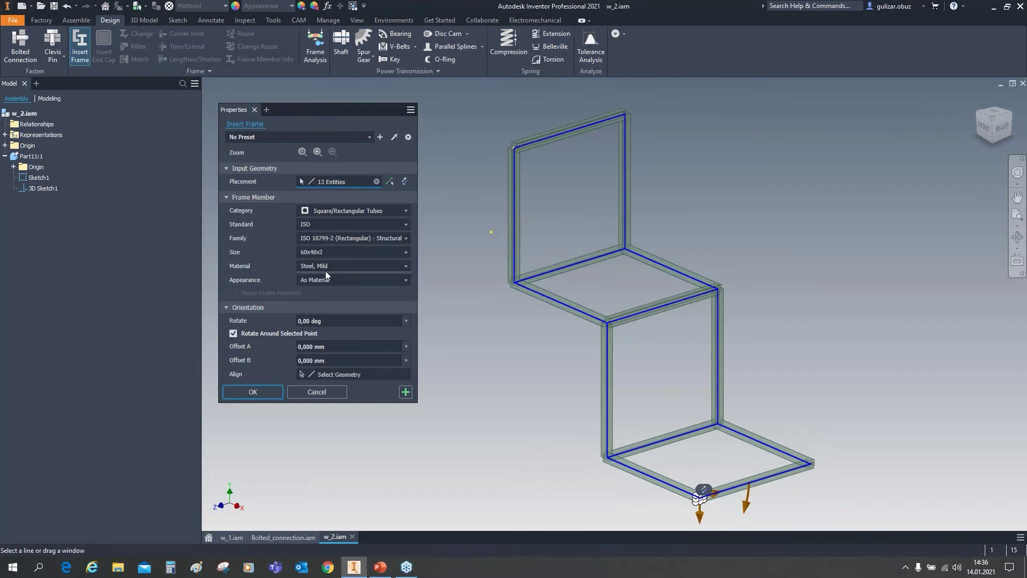
- Create the frame, accepting the default file names and locations for the frame, skeleton and members
{"action": "left_click", "coordinate": [262, 390]}
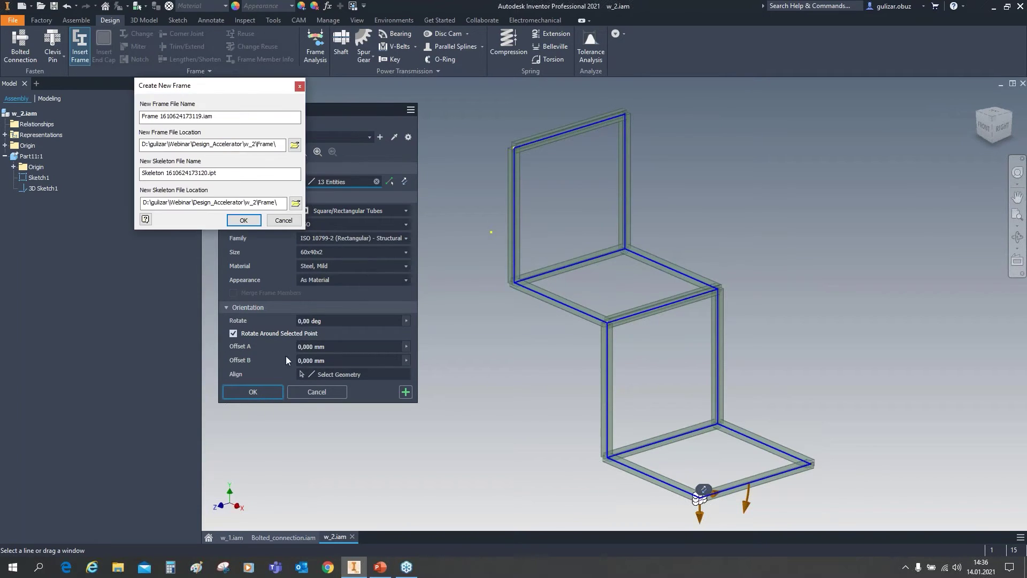
{"action": "left_click_drag", "start_coordinate": [230, 87], "coordinate": [279, 105]}
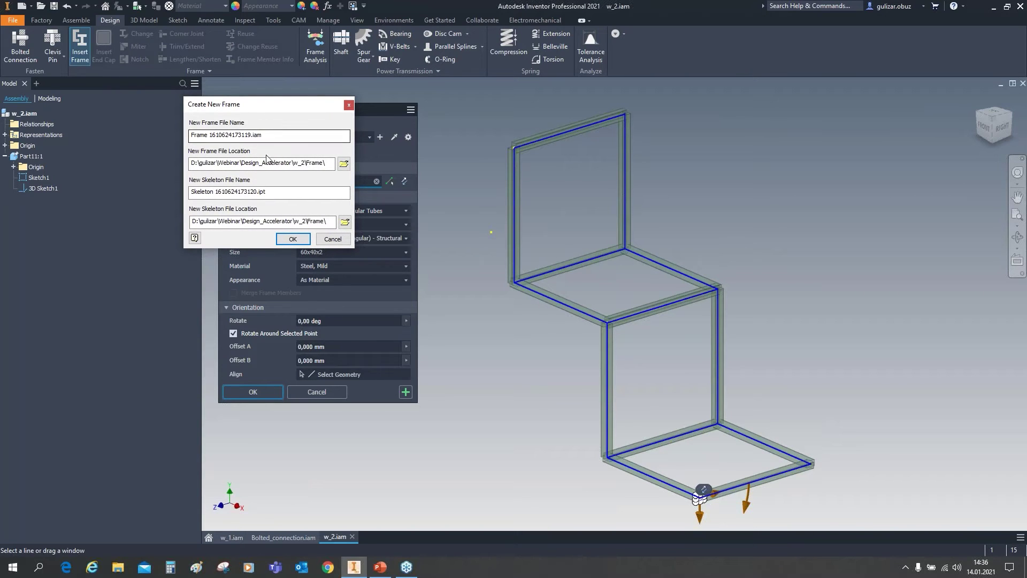
{"action": "left_click", "coordinate": [290, 239]}
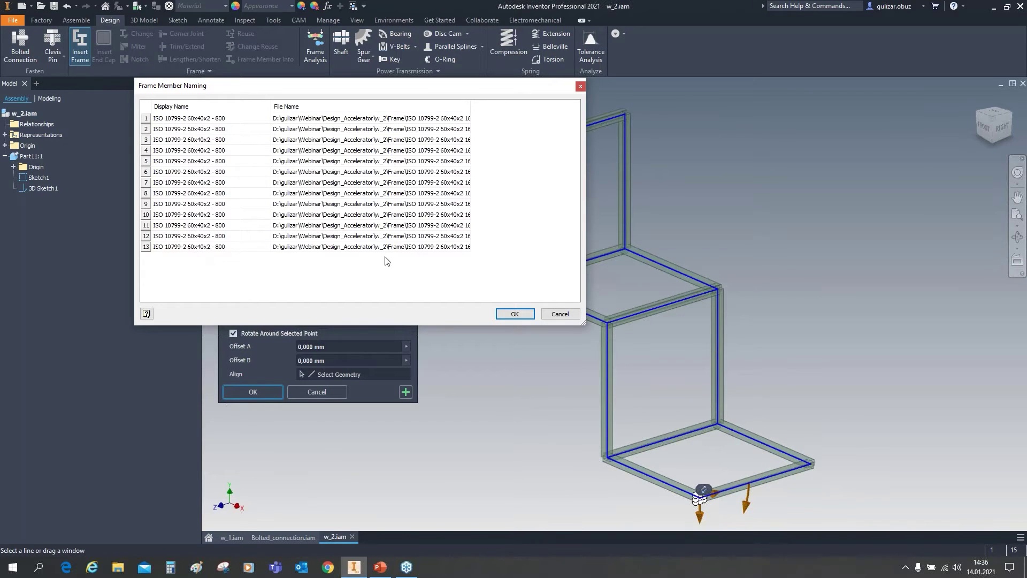
{"action": "left_click", "coordinate": [527, 314]}
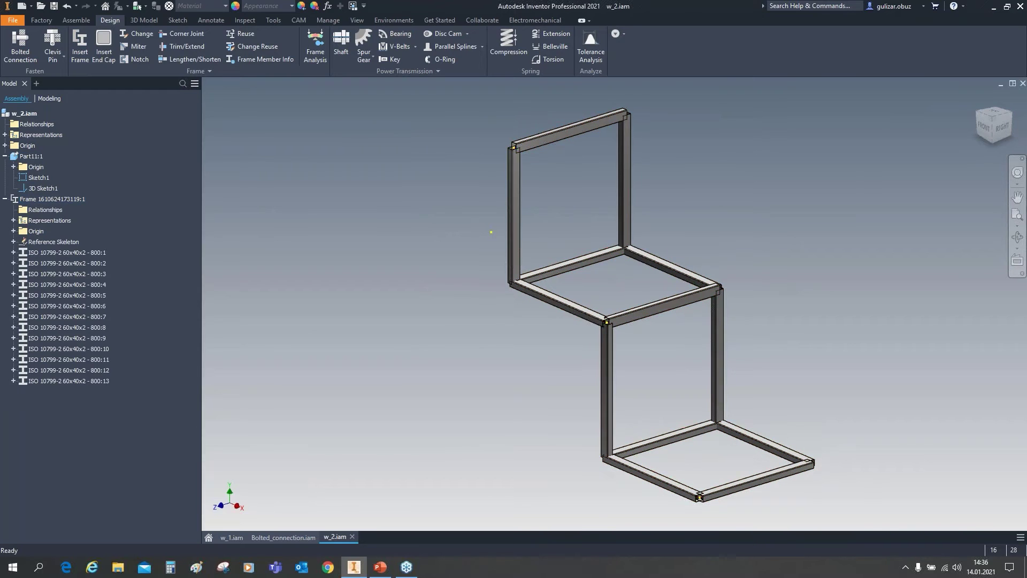
- Miter the top crossbar with the near-side upper upright at the frame's highest corner
{"action": "scroll", "coordinate": [512, 148], "scroll_direction": "down", "scroll_amount": 2}
{"action": "scroll", "coordinate": [512, 149], "scroll_direction": "up", "scroll_amount": 12}
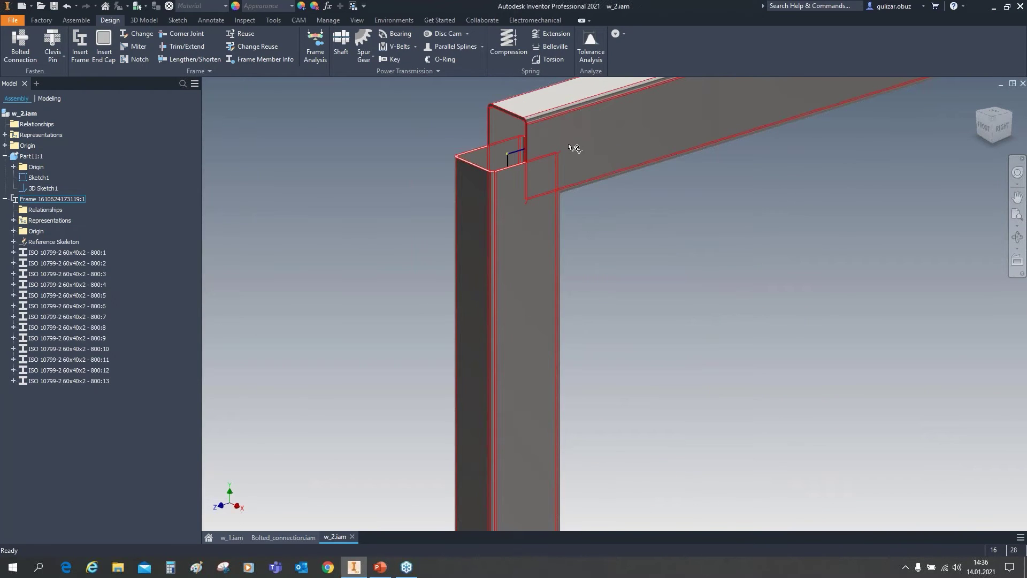
{"action": "scroll", "coordinate": [586, 152], "scroll_direction": "down", "scroll_amount": 10}
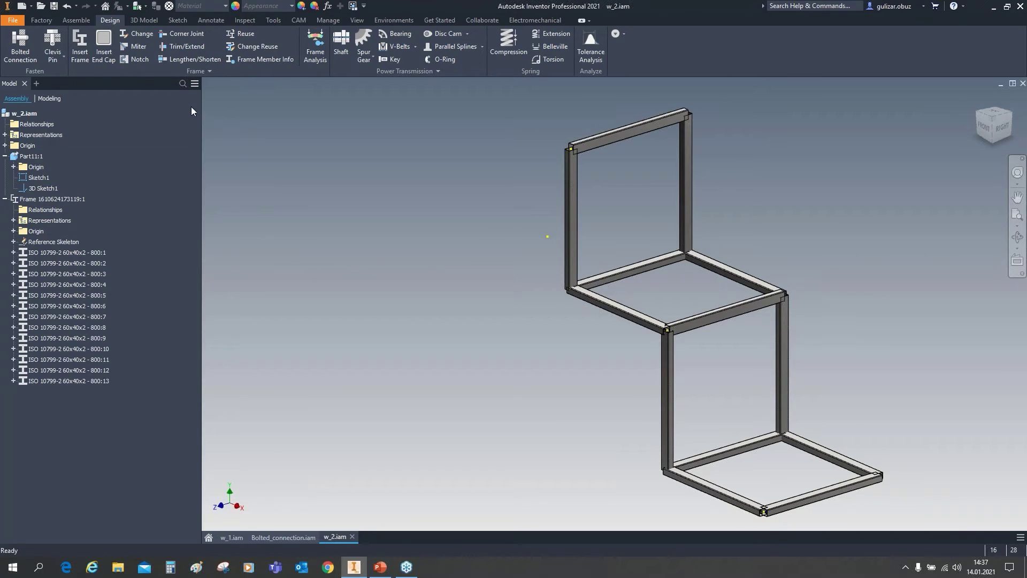
{"action": "left_click", "coordinate": [134, 46]}
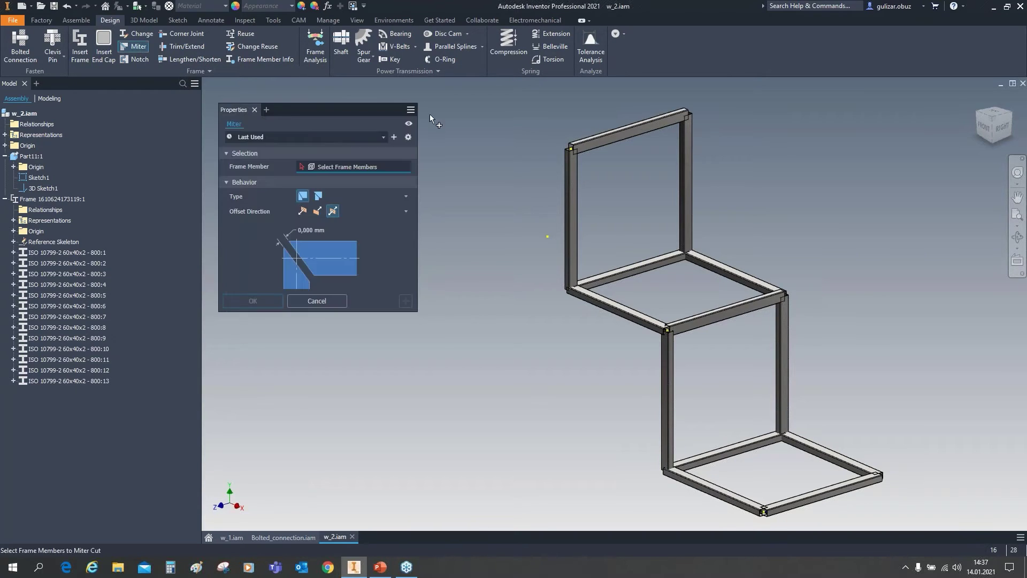
{"action": "scroll", "coordinate": [559, 139], "scroll_direction": "up", "scroll_amount": 5}
{"action": "left_click", "coordinate": [612, 166]}
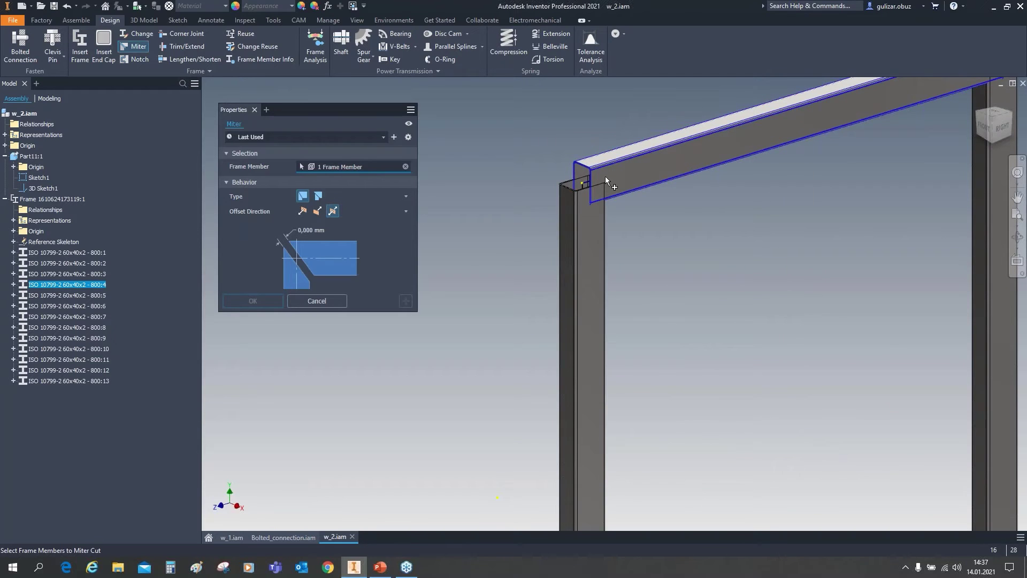
{"action": "left_click", "coordinate": [588, 228]}
{"action": "scroll", "coordinate": [696, 235], "scroll_direction": "down", "scroll_amount": 5}
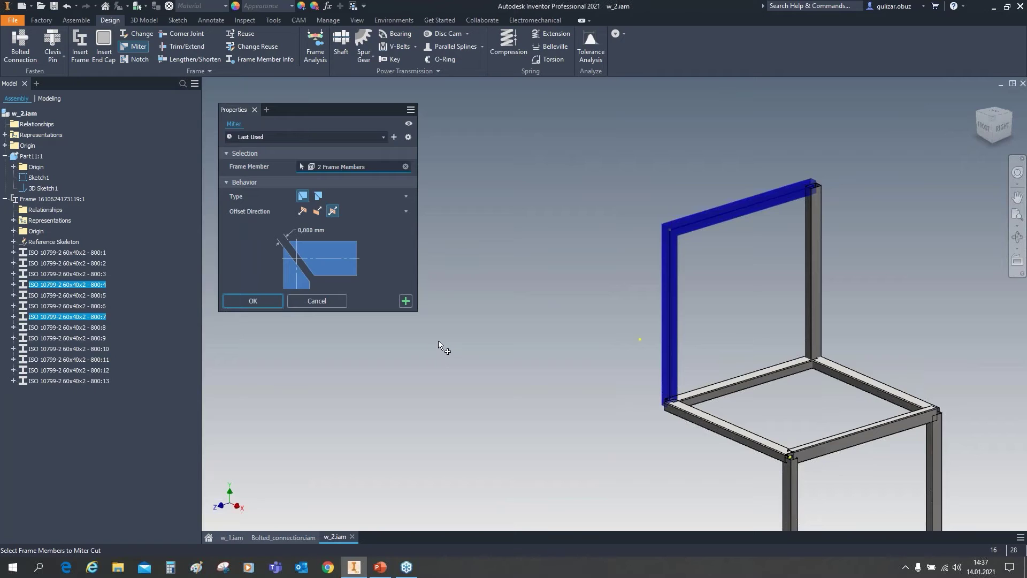
{"action": "left_click", "coordinate": [409, 301]}
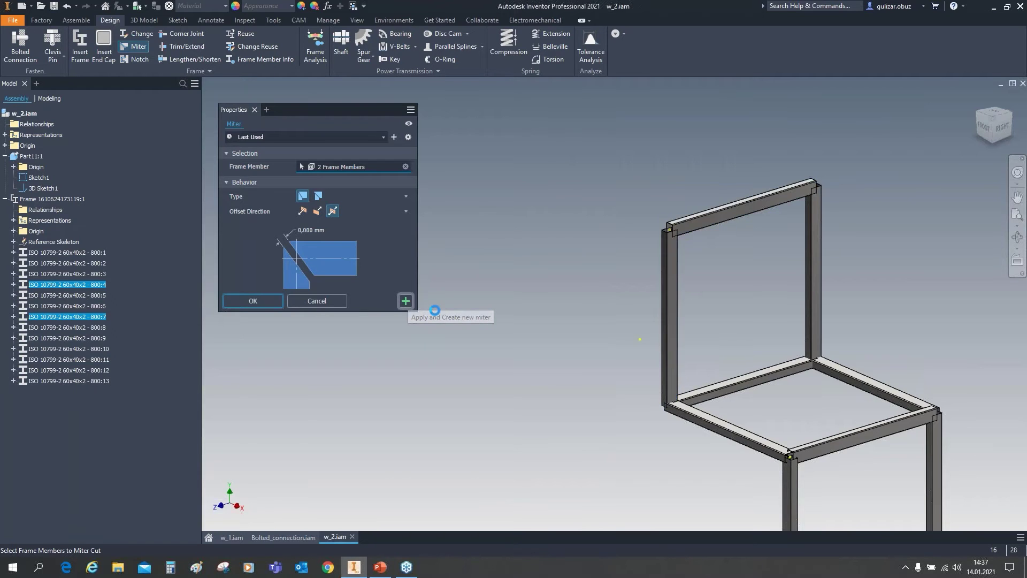
- Miter the near-side upper upright with the middle step's near-side horizontal member
{"action": "scroll", "coordinate": [693, 436], "scroll_direction": "up", "scroll_amount": 3}
{"action": "scroll", "coordinate": [693, 436], "scroll_direction": "up", "scroll_amount": 2}
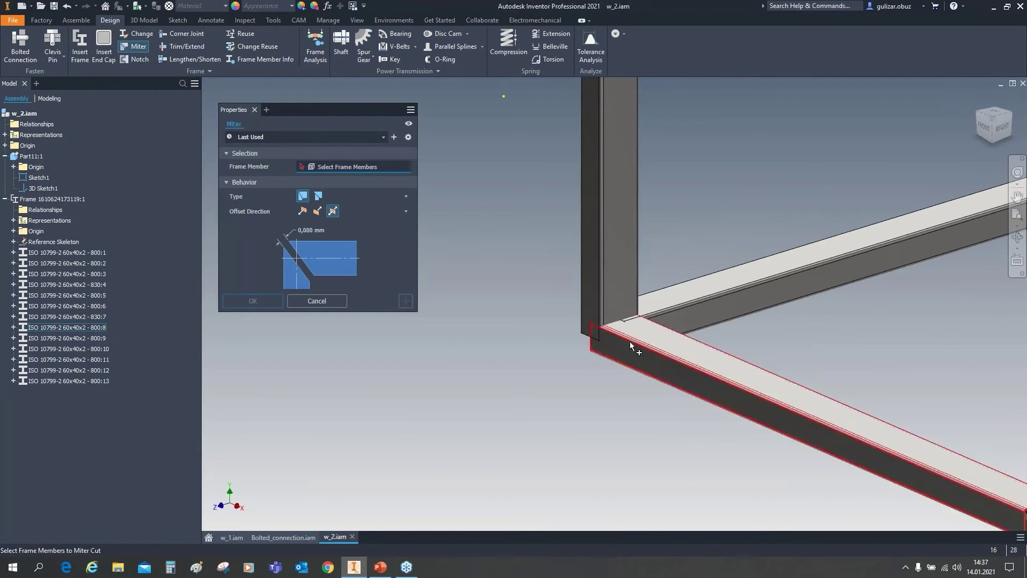
{"action": "left_click", "coordinate": [614, 303]}
{"action": "left_click", "coordinate": [638, 358]}
{"action": "scroll", "coordinate": [638, 358], "scroll_direction": "down", "scroll_amount": 5}
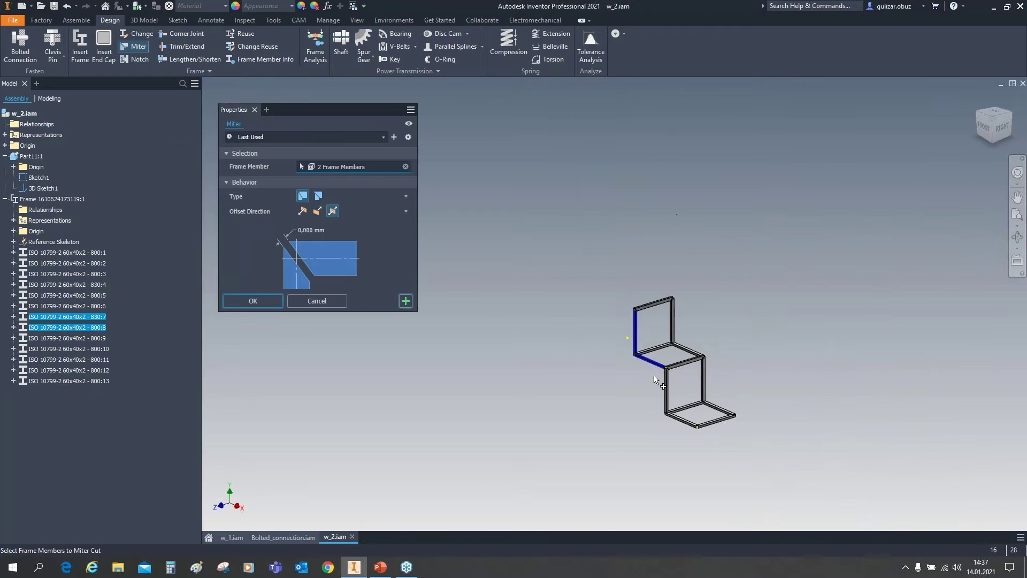
{"action": "scroll", "coordinate": [583, 329], "scroll_direction": "up", "scroll_amount": 4}
{"action": "left_click", "coordinate": [408, 301]}
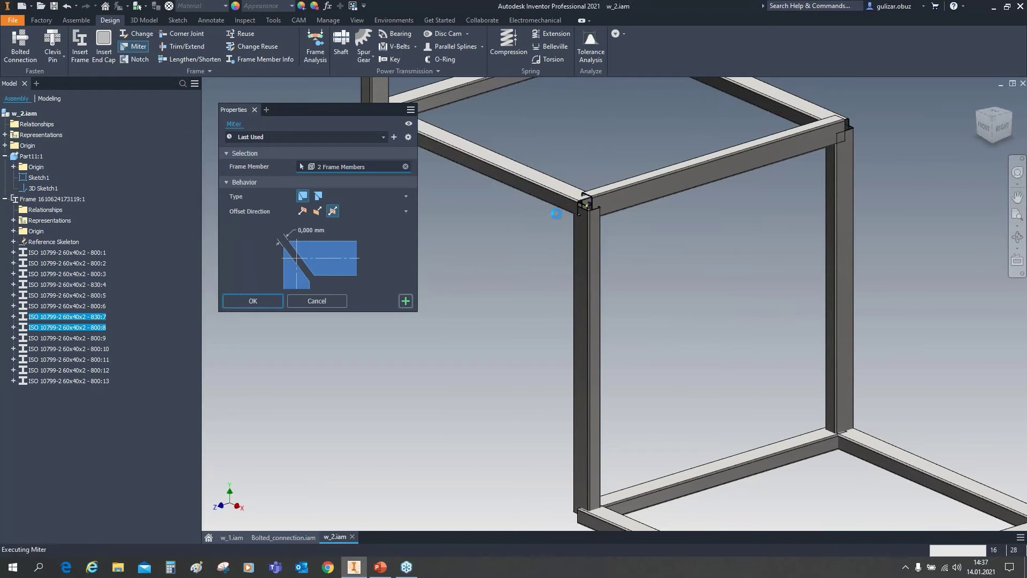
- Miter the middle step's near-side horizontal member with the near-side lower upright
{"action": "left_click", "coordinate": [568, 208]}
{"action": "left_click", "coordinate": [592, 270]}
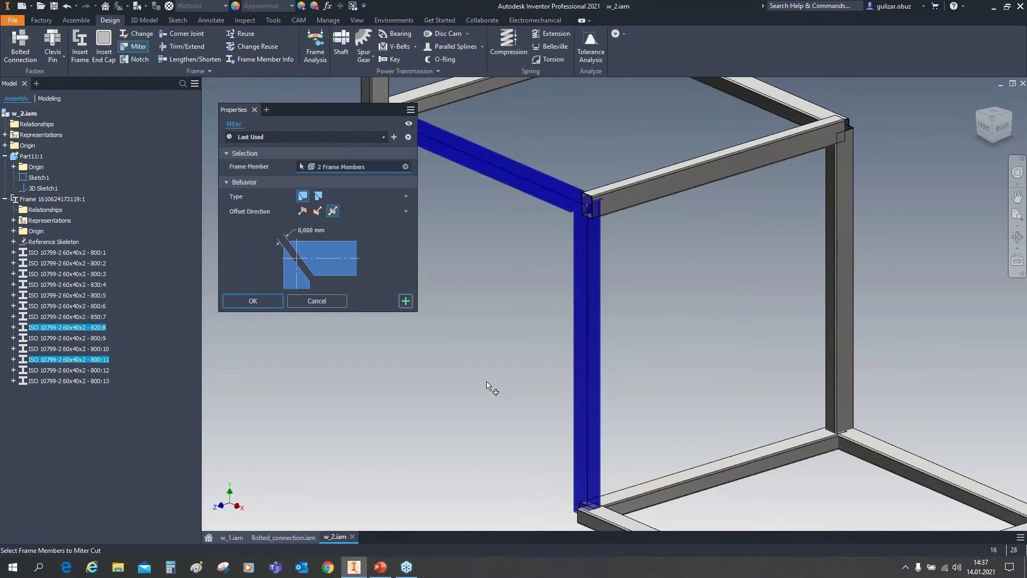
{"action": "scroll", "coordinate": [511, 392], "scroll_direction": "down", "scroll_amount": 2}
{"action": "scroll", "coordinate": [511, 392], "scroll_direction": "down", "scroll_amount": 3}
{"action": "scroll", "coordinate": [497, 428], "scroll_direction": "up", "scroll_amount": 5}
{"action": "left_click", "coordinate": [406, 300]}
- Miter the foot of the near-side lower upright with the lowest step's near-side horizontal member
{"action": "left_click", "coordinate": [491, 390]}
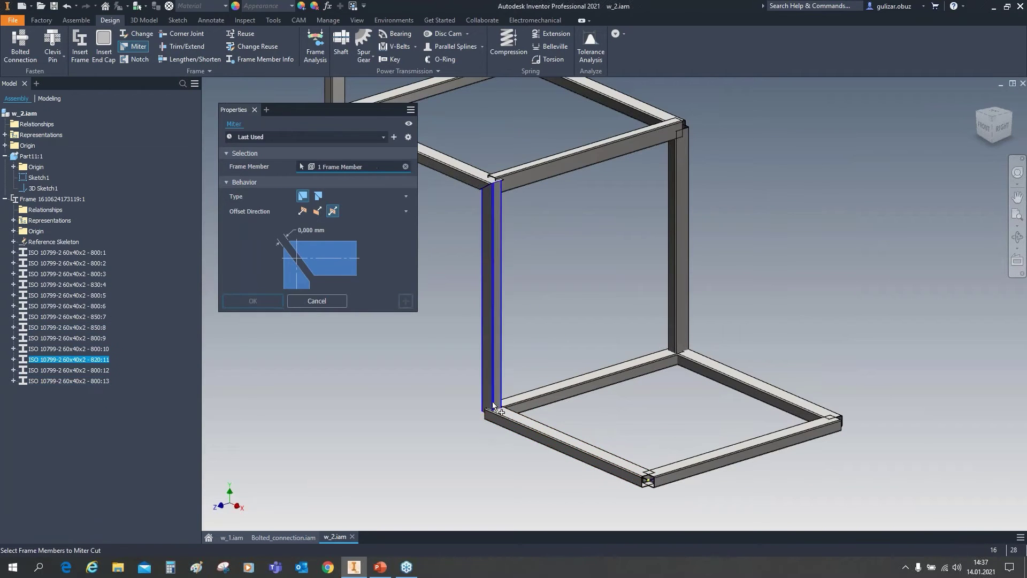
{"action": "left_click", "coordinate": [501, 427]}
{"action": "left_click", "coordinate": [406, 300]}
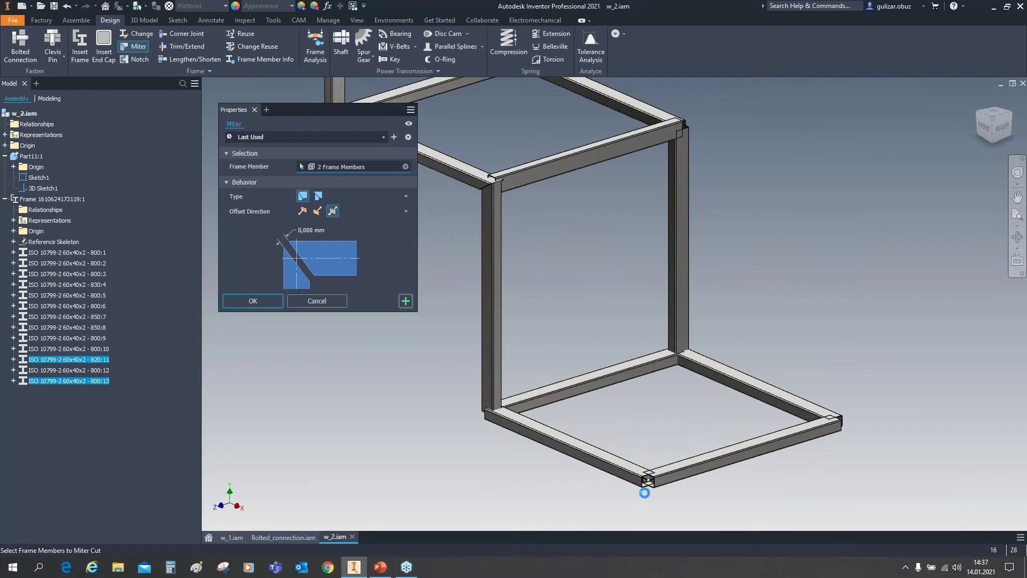
- Miter the lowest step's near-side horizontal member with its front crossbar
{"action": "left_click", "coordinate": [648, 481]}
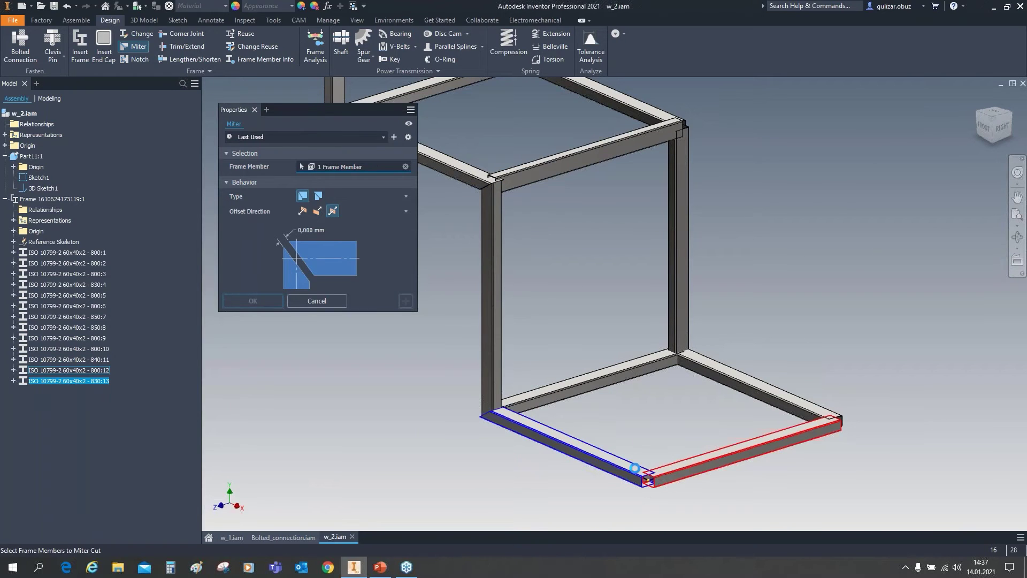
{"action": "left_click", "coordinate": [662, 483]}
{"action": "left_click", "coordinate": [263, 300]}
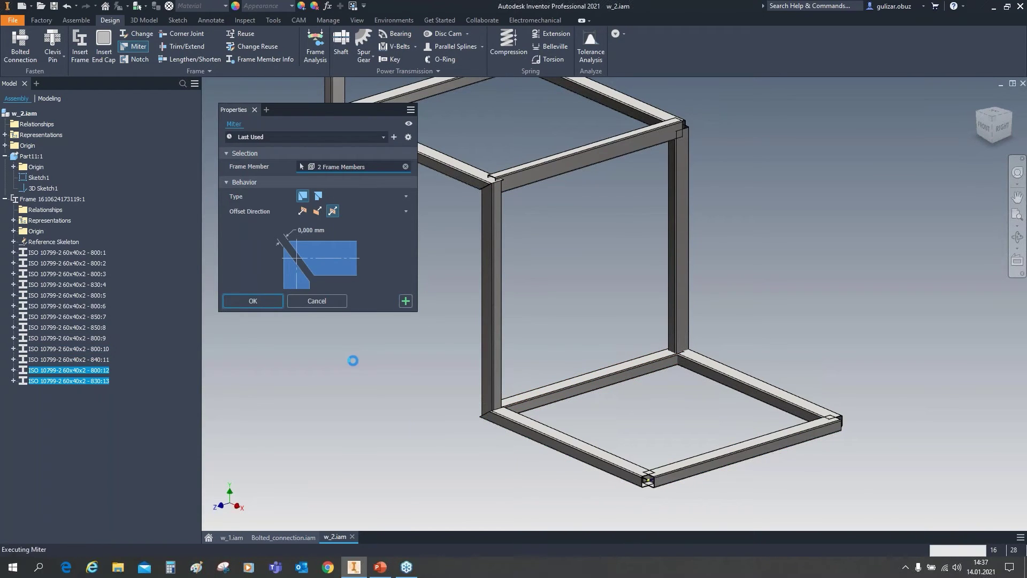
- Trim the crossbar at the base of the upper uprights to the inner face of the middle step's side member with Trim/Extend
{"action": "scroll", "coordinate": [423, 220], "scroll_direction": "up", "scroll_amount": 5}
{"action": "scroll", "coordinate": [426, 220], "scroll_direction": "down", "scroll_amount": 5}
{"action": "scroll", "coordinate": [496, 340], "scroll_direction": "up", "scroll_amount": 3}
{"action": "scroll", "coordinate": [477, 380], "scroll_direction": "down", "scroll_amount": 8}
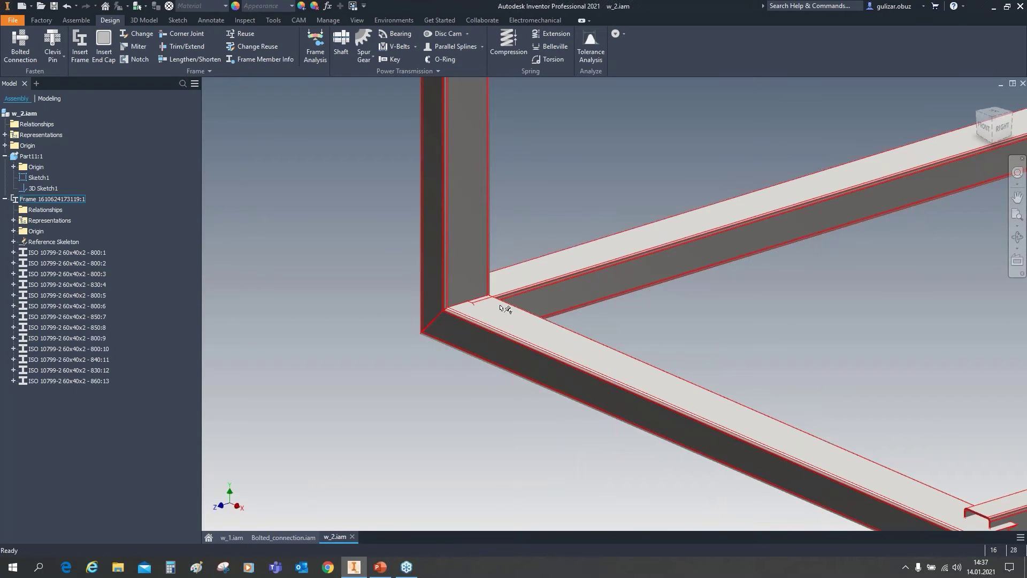
{"action": "scroll", "coordinate": [466, 310], "scroll_direction": "up", "scroll_amount": 5}
{"action": "middle_click_drag", "start_coordinate": [465, 311], "coordinate": [425, 332], "text": "shift"}
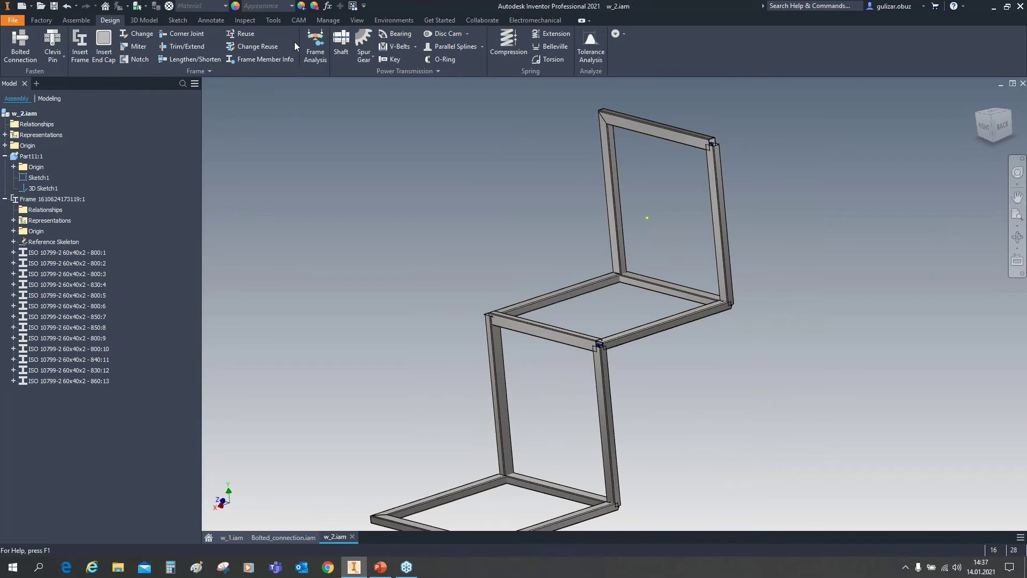
{"action": "left_click", "coordinate": [195, 47]}
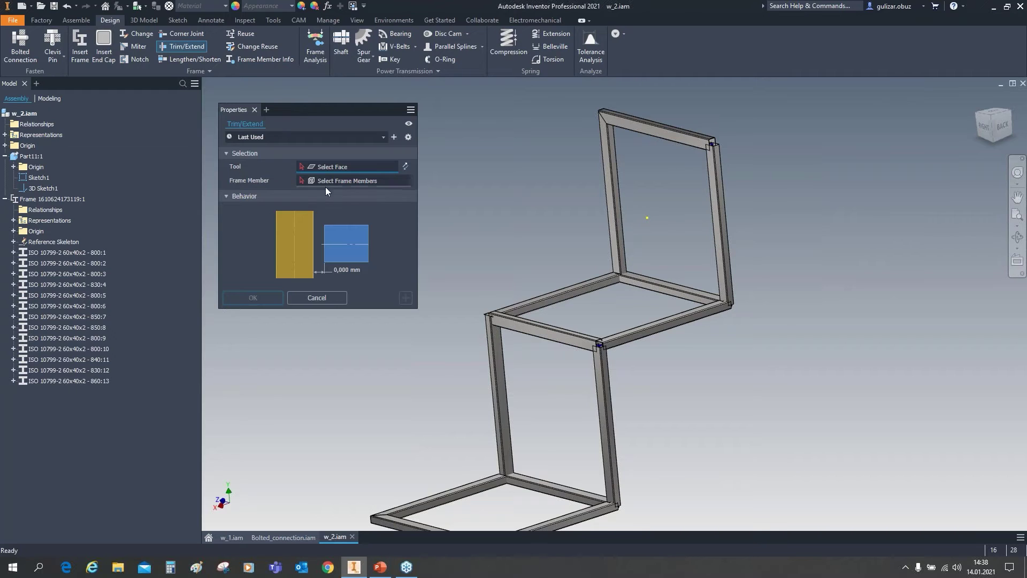
{"action": "scroll", "coordinate": [635, 293], "scroll_direction": "up", "scroll_amount": 5}
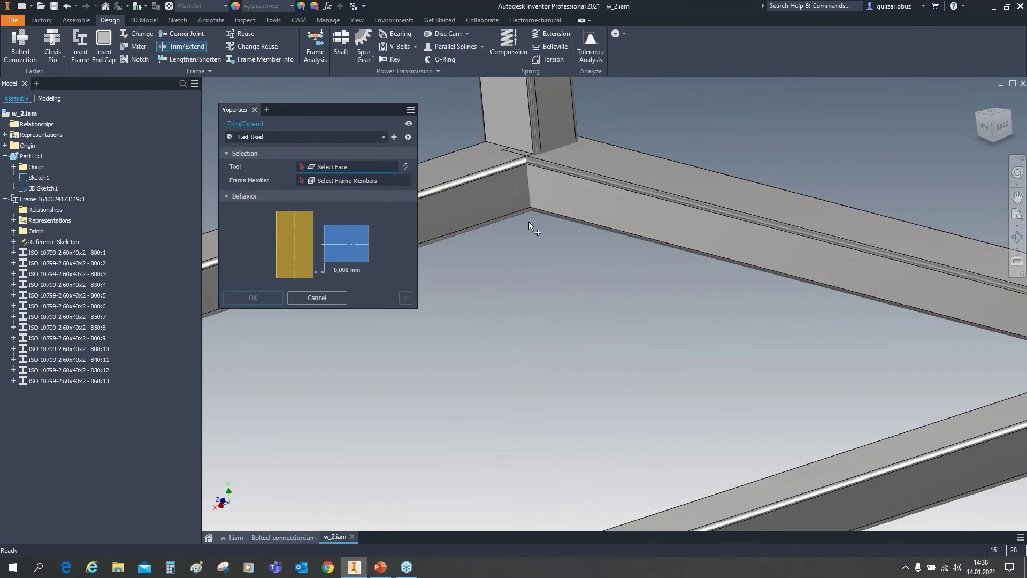
{"action": "left_click", "coordinate": [522, 194]}
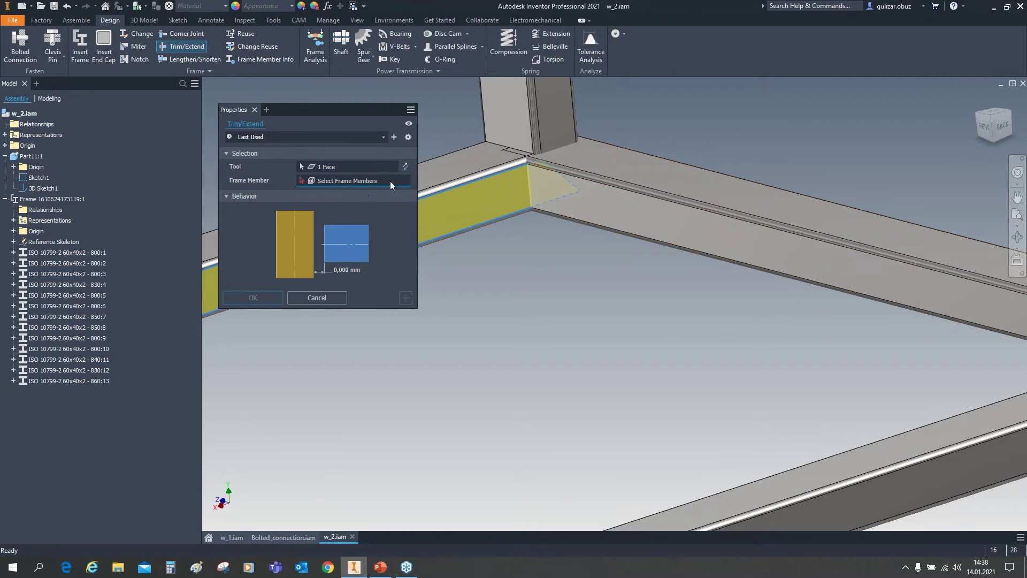
{"action": "left_click", "coordinate": [662, 204]}
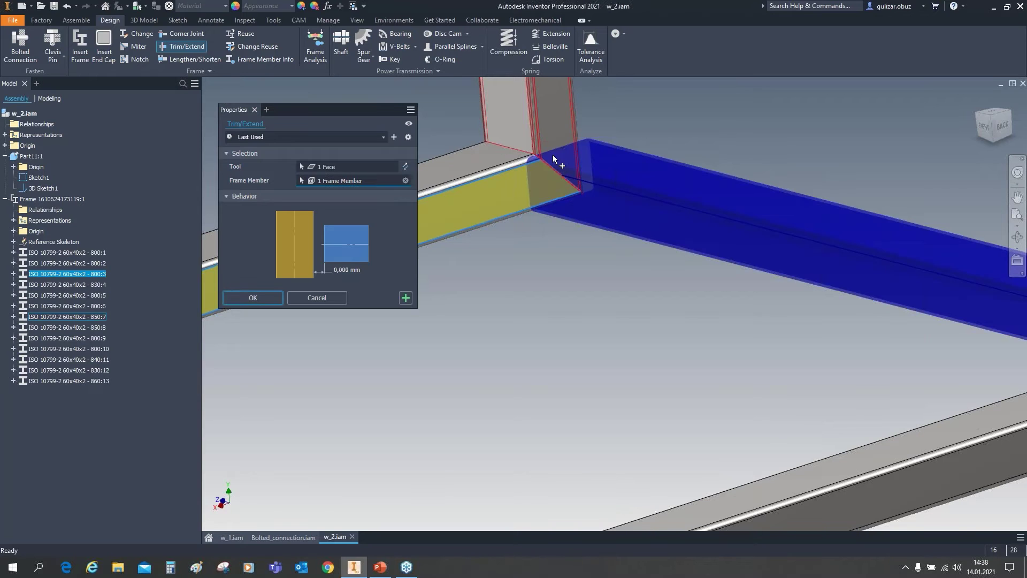
{"action": "left_click", "coordinate": [405, 298]}
- Trim the middle step's front crossbar, above the lower uprights, to the inner face of the same side member
{"action": "scroll", "coordinate": [493, 339], "scroll_direction": "up", "scroll_amount": 5}
{"action": "scroll", "coordinate": [476, 338], "scroll_direction": "down", "scroll_amount": 8}
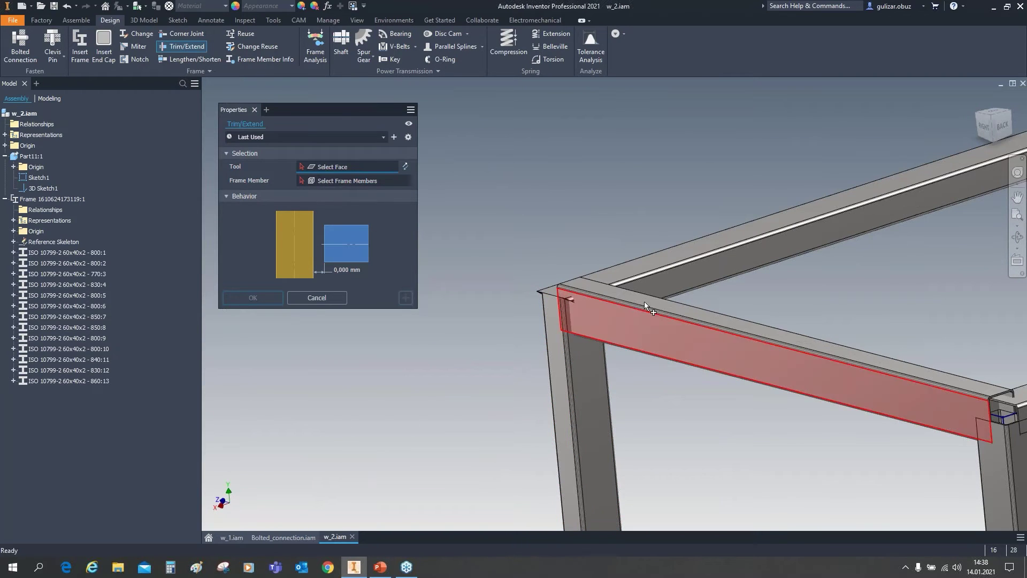
{"action": "left_click", "coordinate": [663, 281]}
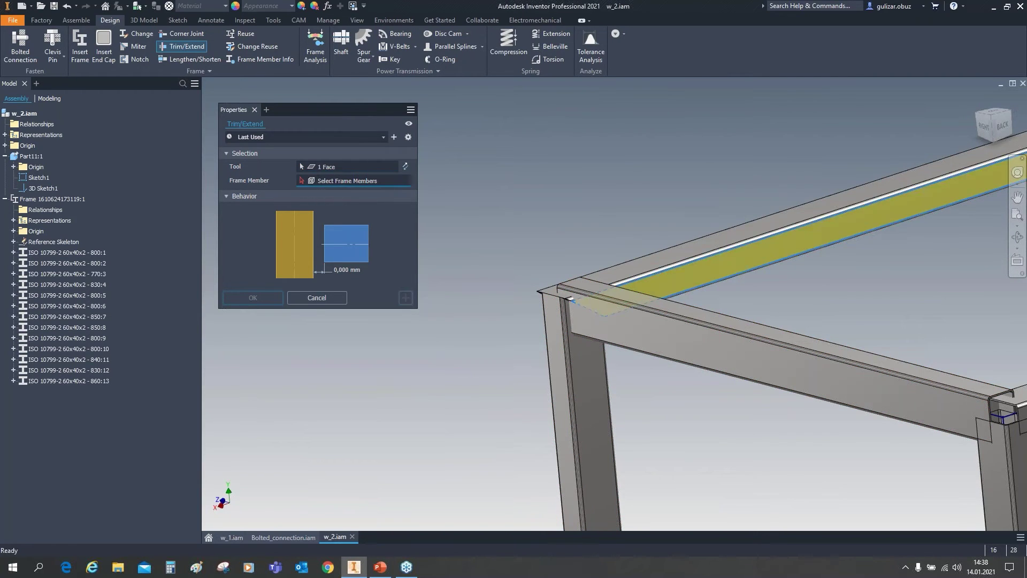
{"action": "left_click", "coordinate": [650, 320]}
{"action": "left_click", "coordinate": [235, 299]}
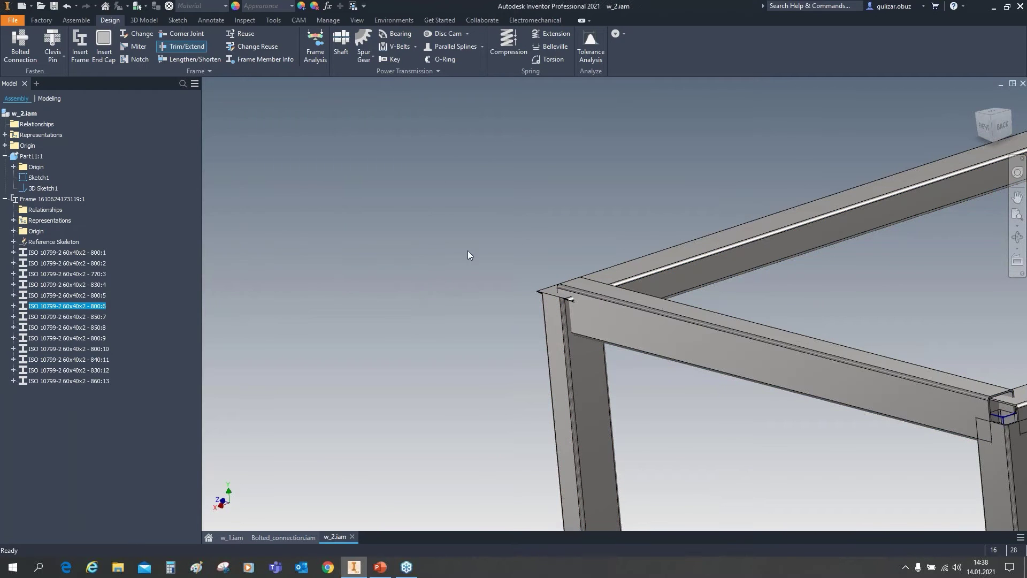
- Examine the trimmed joints of the middle step and the whole frame from several directions
{"action": "scroll", "coordinate": [587, 261], "scroll_direction": "down", "scroll_amount": 5}
{"action": "middle_click_drag", "start_coordinate": [587, 298], "coordinate": [694, 304], "text": "shift"}
{"action": "scroll", "coordinate": [694, 304], "scroll_direction": "up", "scroll_amount": 4}
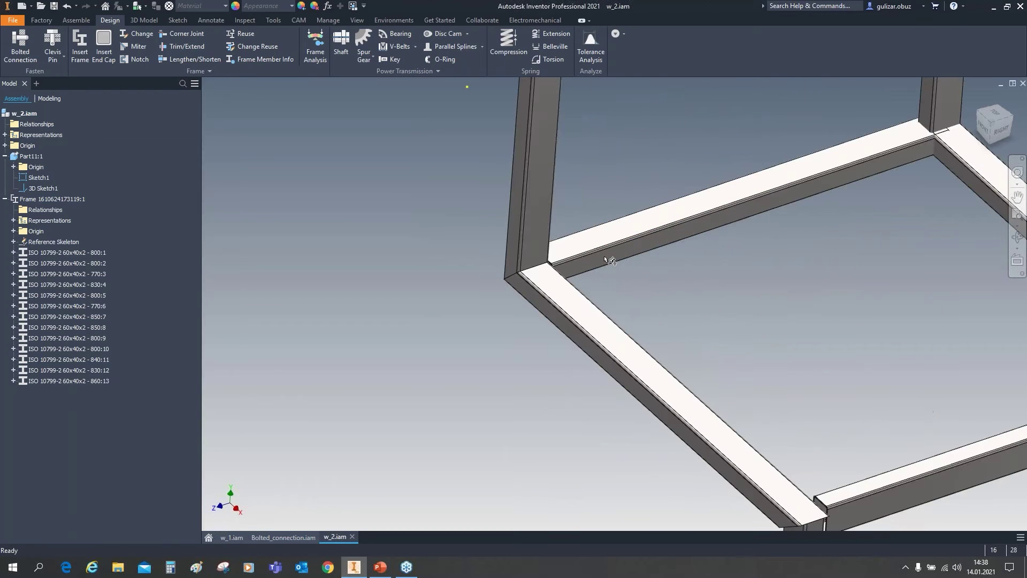
{"action": "scroll", "coordinate": [609, 293], "scroll_direction": "down", "scroll_amount": 3}
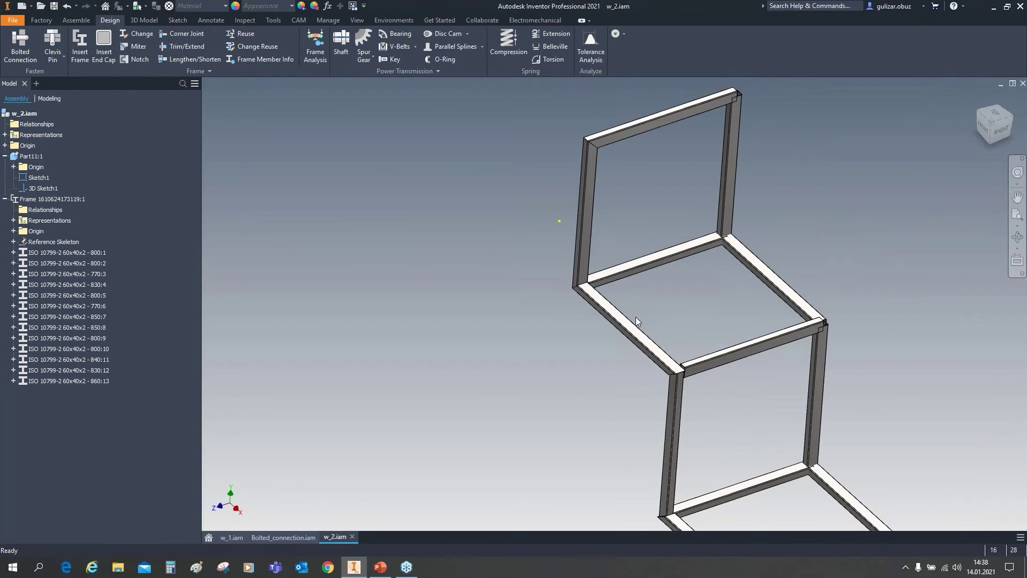
{"action": "middle_click_drag", "start_coordinate": [635, 316], "coordinate": [738, 374], "text": "shift"}
{"action": "scroll", "coordinate": [738, 374], "scroll_direction": "down", "scroll_amount": 1}
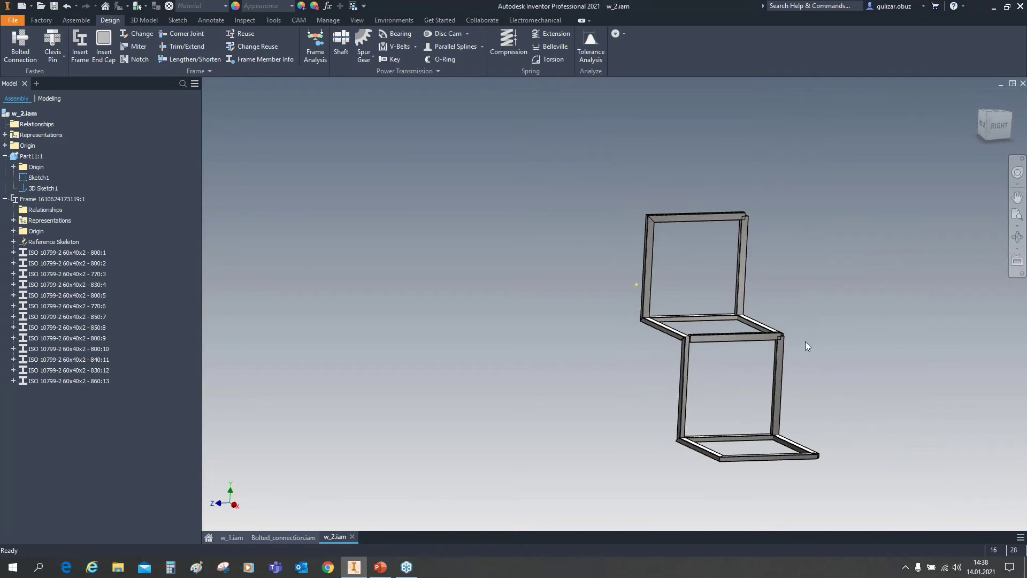
{"action": "middle_click_drag", "start_coordinate": [805, 342], "coordinate": [741, 349], "text": "shift"}
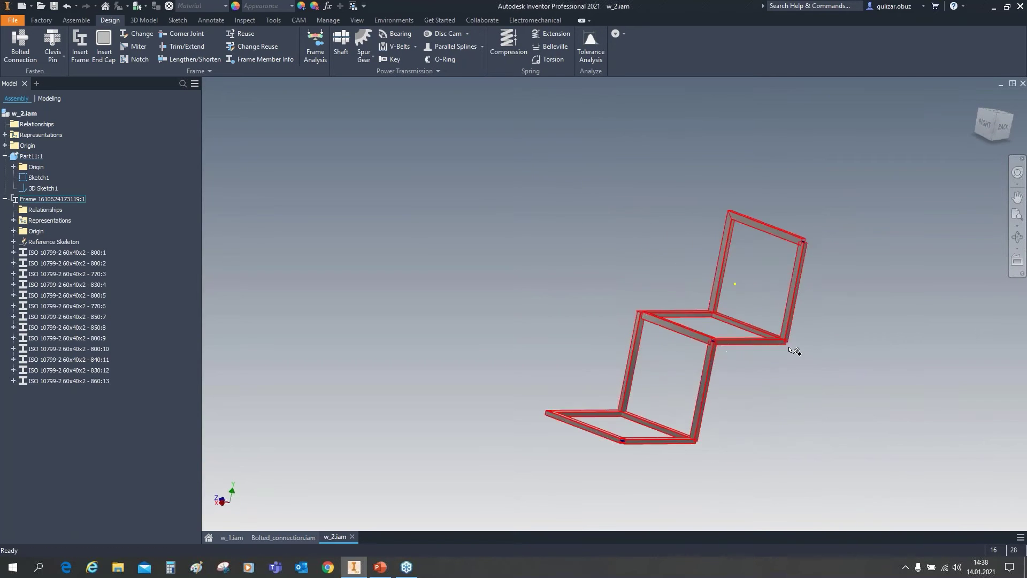
{"action": "middle_click_drag", "start_coordinate": [814, 346], "coordinate": [801, 333], "text": "shift"}
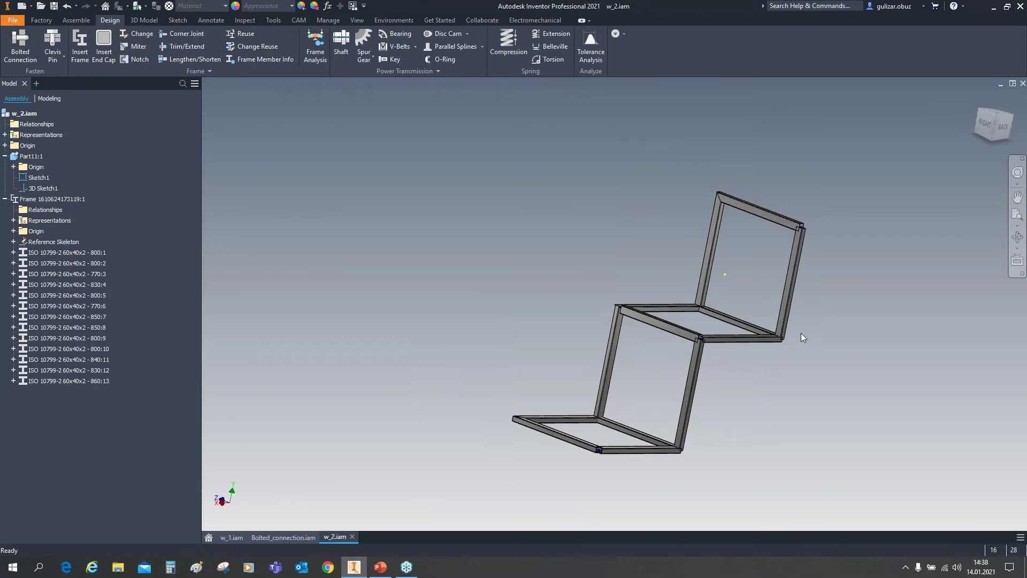
- Create a new assembly and add a new in-place part from the Standard.ipt template
{"action": "left_click", "coordinate": [23, 7]}
{"action": "double_click", "coordinate": [477, 262]}
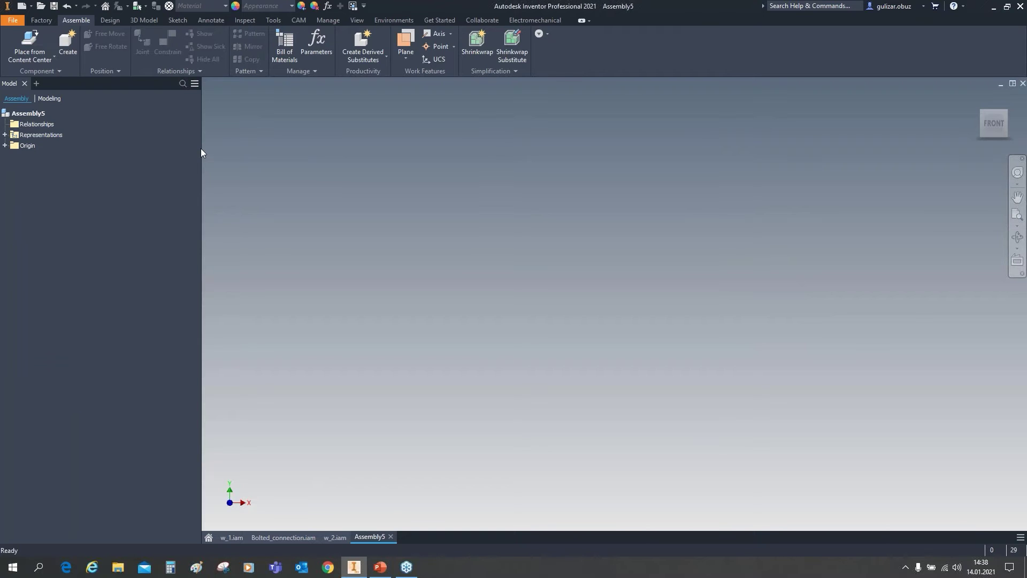
{"action": "left_click", "coordinate": [71, 52]}
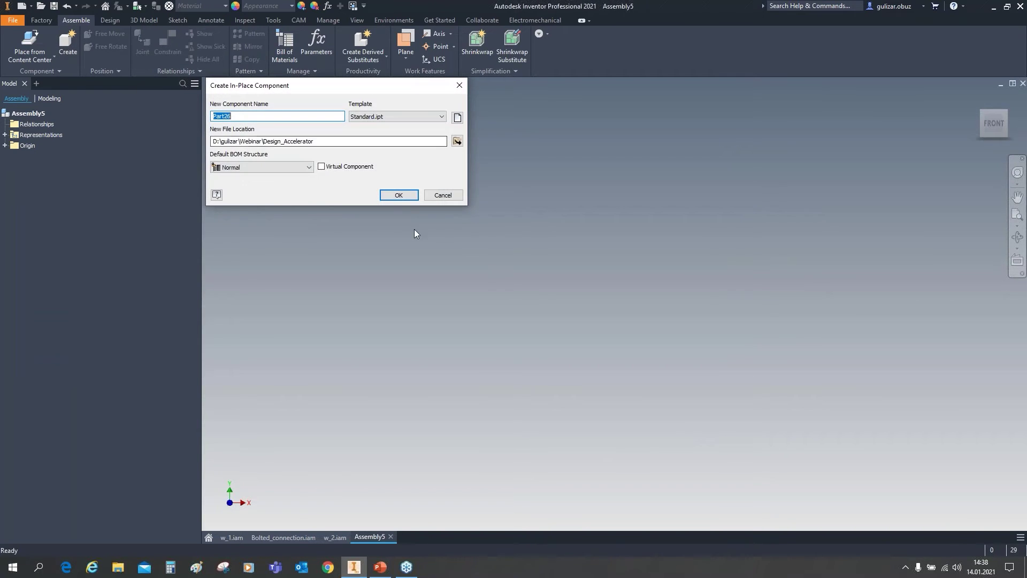
{"action": "left_click", "coordinate": [405, 198]}
{"action": "left_click", "coordinate": [362, 189]}
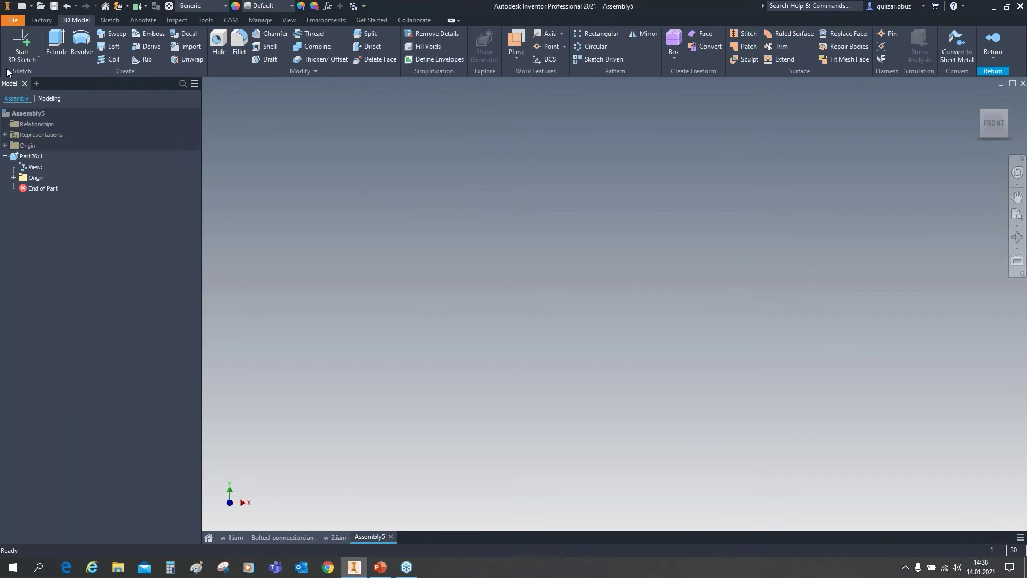
- Sketch a closed five-sided profile about 22 mm high and 35 mm wide on the front plane, with its upper right corner sloped
{"action": "left_click", "coordinate": [30, 59]}
{"action": "left_click", "coordinate": [30, 78]}
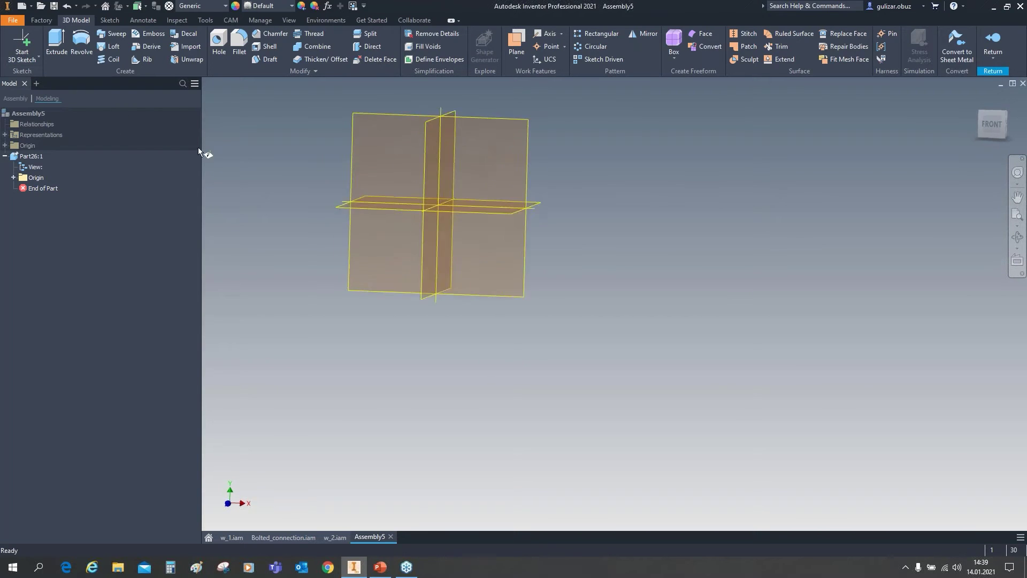
{"action": "left_click", "coordinate": [360, 245]}
{"action": "left_click", "coordinate": [56, 43]}
{"action": "left_click", "coordinate": [454, 189]}
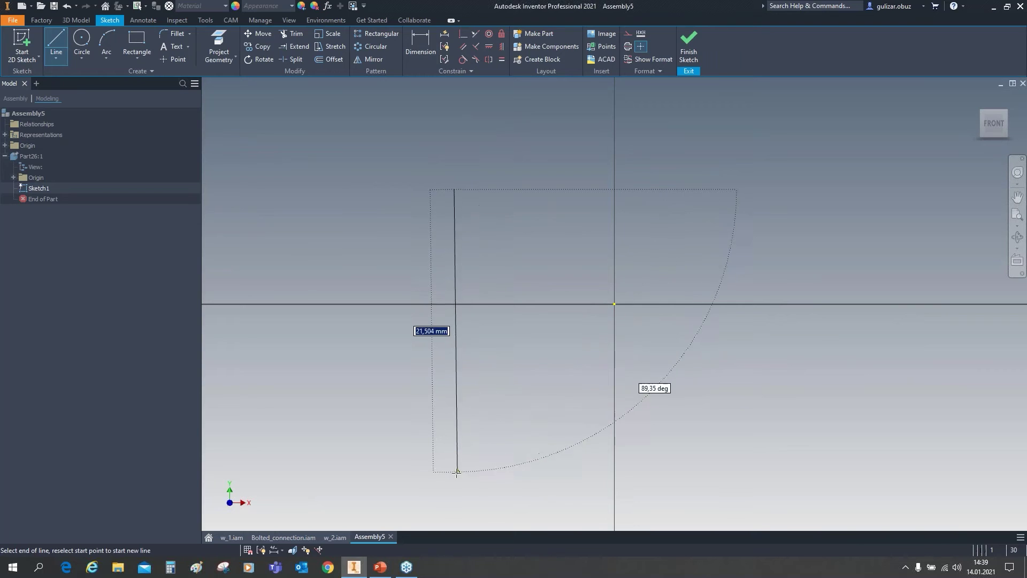
{"action": "left_click", "coordinate": [454, 481]}
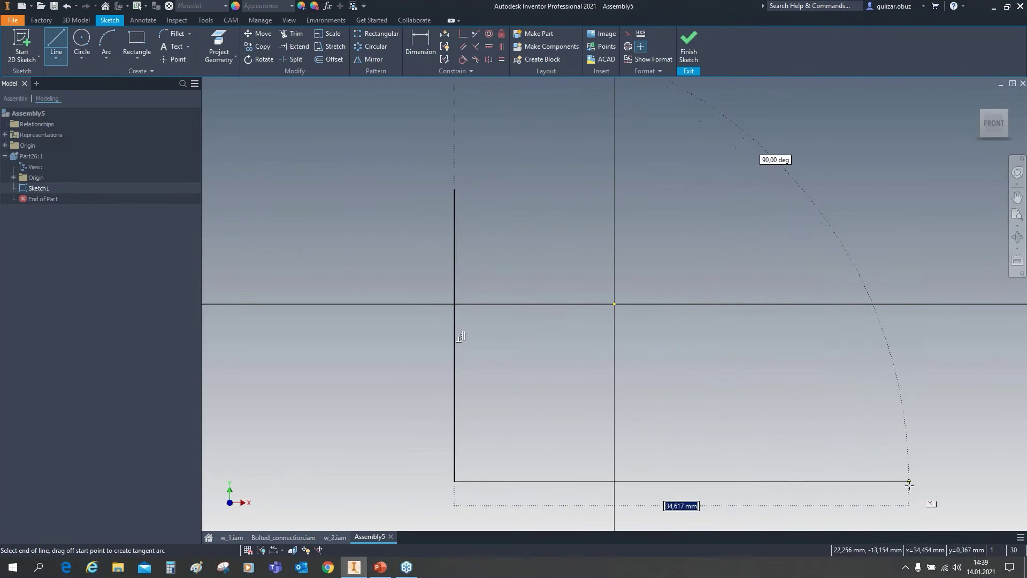
{"action": "left_click", "coordinate": [920, 481]}
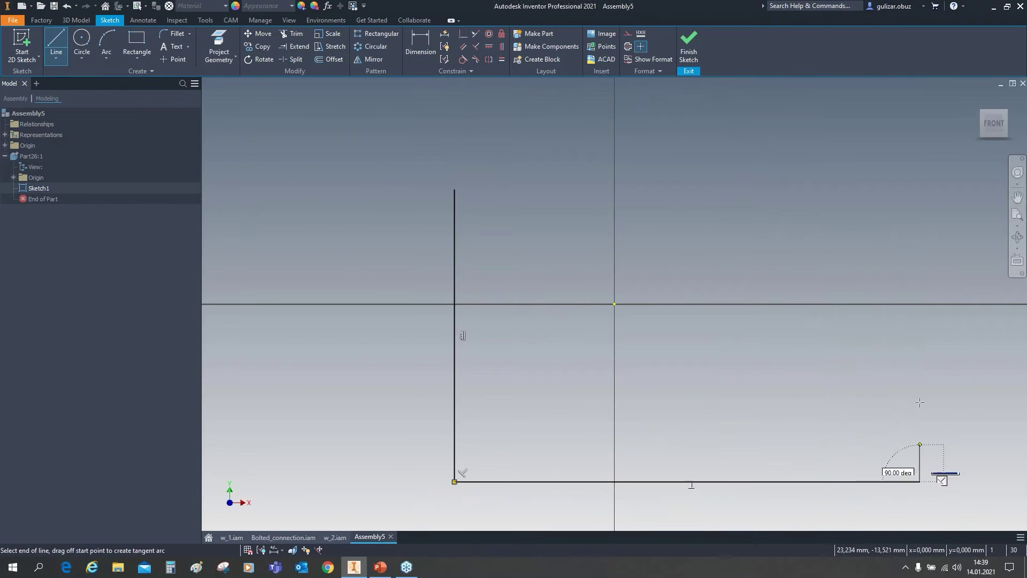
{"action": "left_click", "coordinate": [920, 362]}
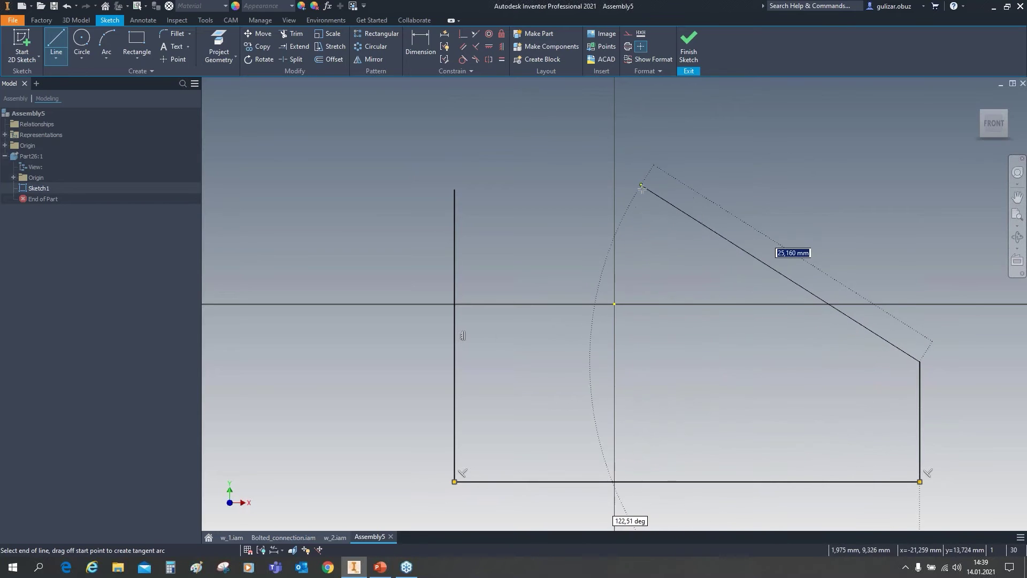
{"action": "left_click", "coordinate": [642, 189]}
{"action": "left_click", "coordinate": [454, 189]}
{"action": "key", "text": "Escape"}
{"action": "scroll", "coordinate": [586, 284], "scroll_direction": "down", "scroll_amount": 5}
- Dimension the profile's left vertical edge at 500 mm
{"action": "right_click", "coordinate": [765, 295]}
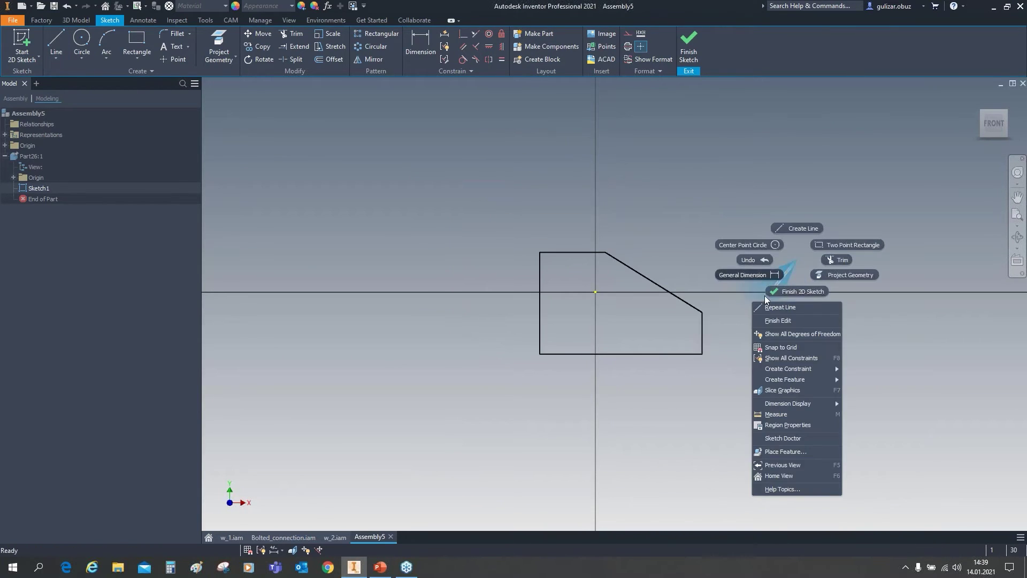
{"action": "left_click", "coordinate": [759, 274]}
{"action": "left_click", "coordinate": [539, 277]}
{"action": "left_click", "coordinate": [508, 281]}
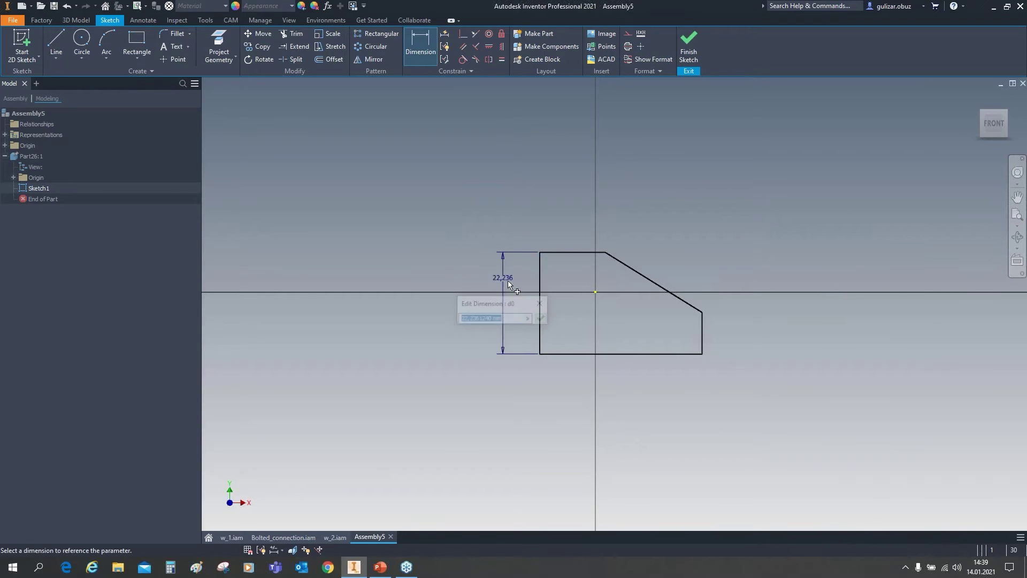
{"action": "type", "text": "600"}
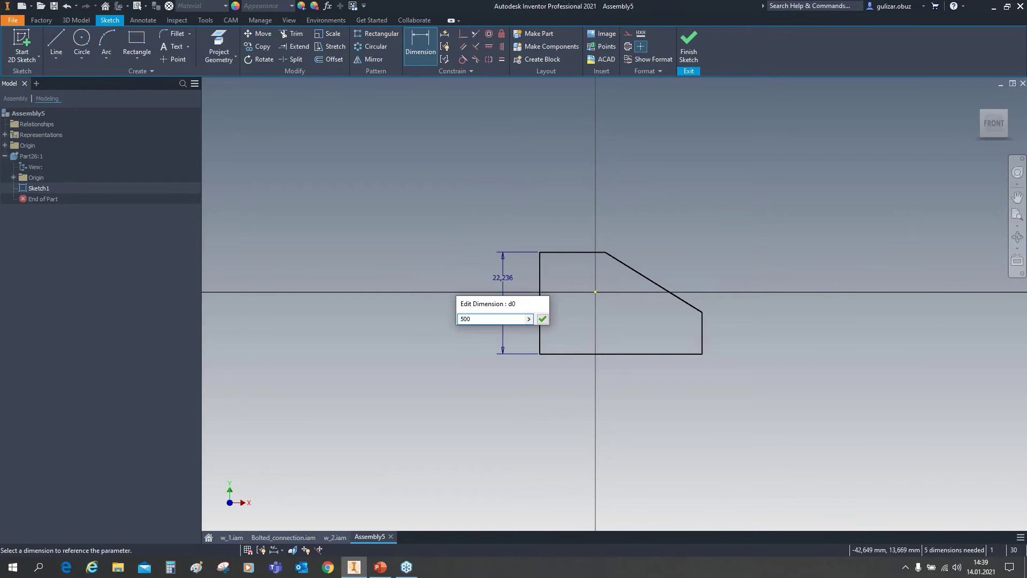
{"action": "key", "text": "Return"}
- Dimension the profile's upper horizontal edge at 300 mm
{"action": "scroll", "coordinate": [563, 304], "scroll_direction": "down", "scroll_amount": 5}
{"action": "scroll", "coordinate": [564, 304], "scroll_direction": "down", "scroll_amount": 3}
{"action": "left_click", "coordinate": [546, 240]}
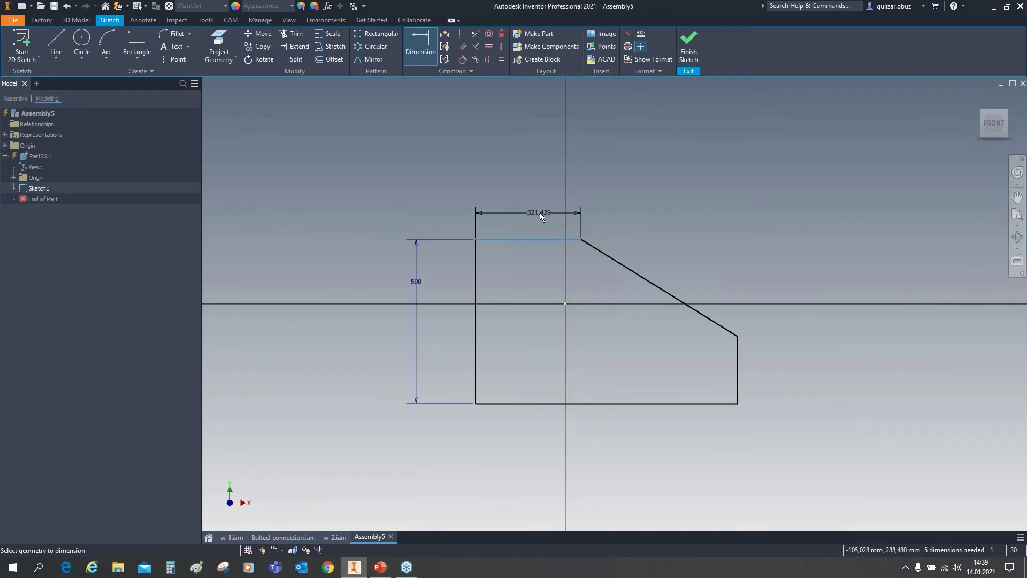
{"action": "left_click", "coordinate": [535, 214]}
{"action": "type", "text": "300"}
{"action": "key", "text": "Return"}
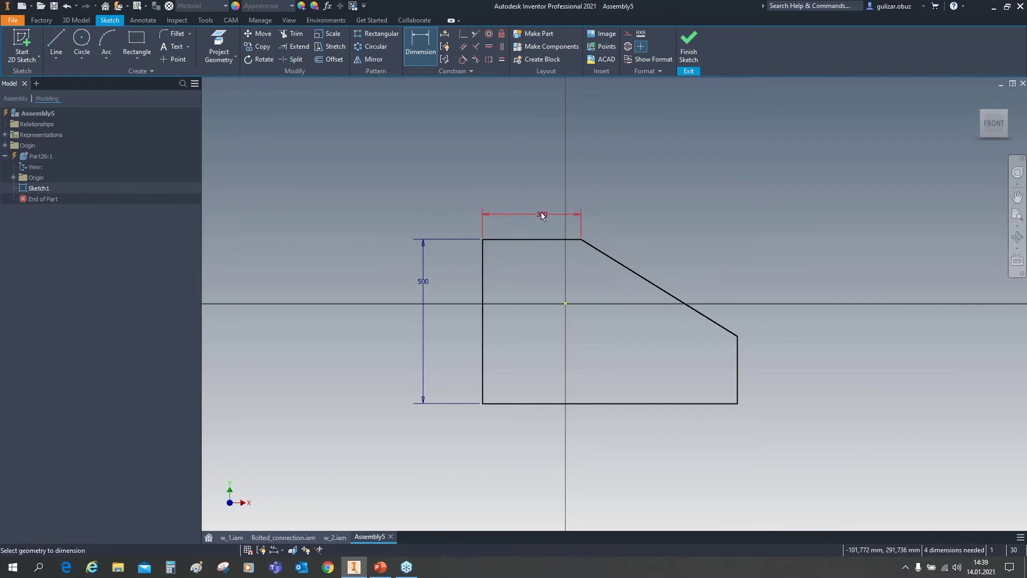
- Dimension the profile's base edge at 1000 mm and finish the sketch
{"action": "left_click", "coordinate": [623, 404]}
{"action": "left_click", "coordinate": [620, 439]}
{"action": "type", "text": "1000"}
{"action": "key", "text": "Return"}
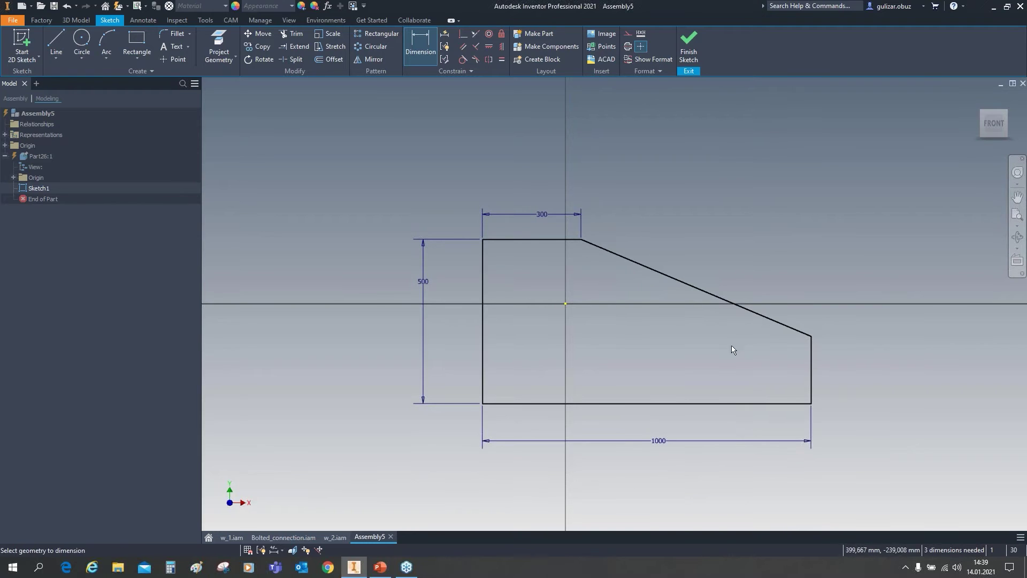
{"action": "scroll", "coordinate": [659, 295], "scroll_direction": "up", "scroll_amount": 2}
{"action": "left_click", "coordinate": [688, 43]}
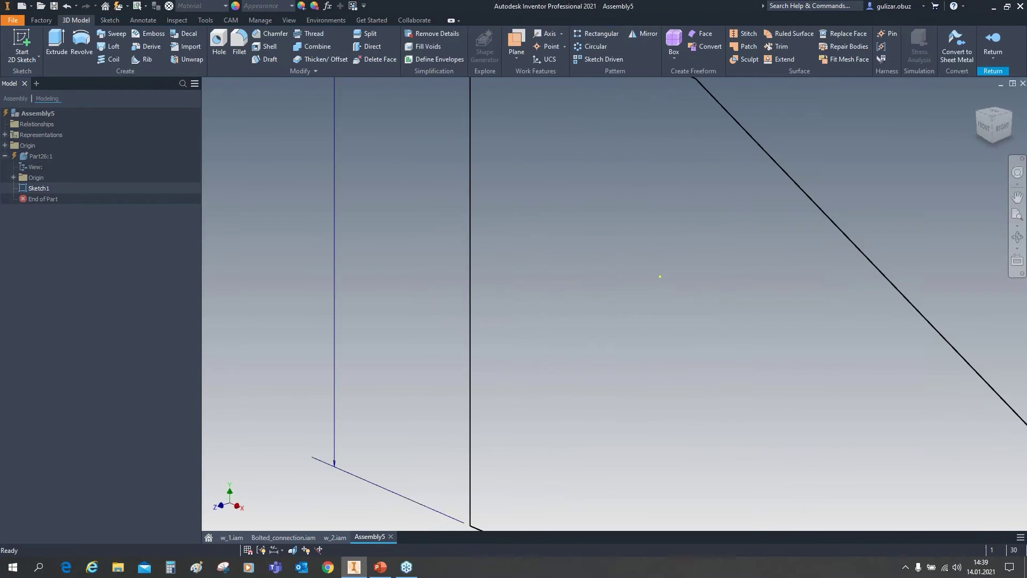
- Extrude the sloped profile backward by about 715.5 mm into a solid block
{"action": "left_click", "coordinate": [56, 43]}
{"action": "left_click_drag", "start_coordinate": [662, 306], "coordinate": [729, 273]}
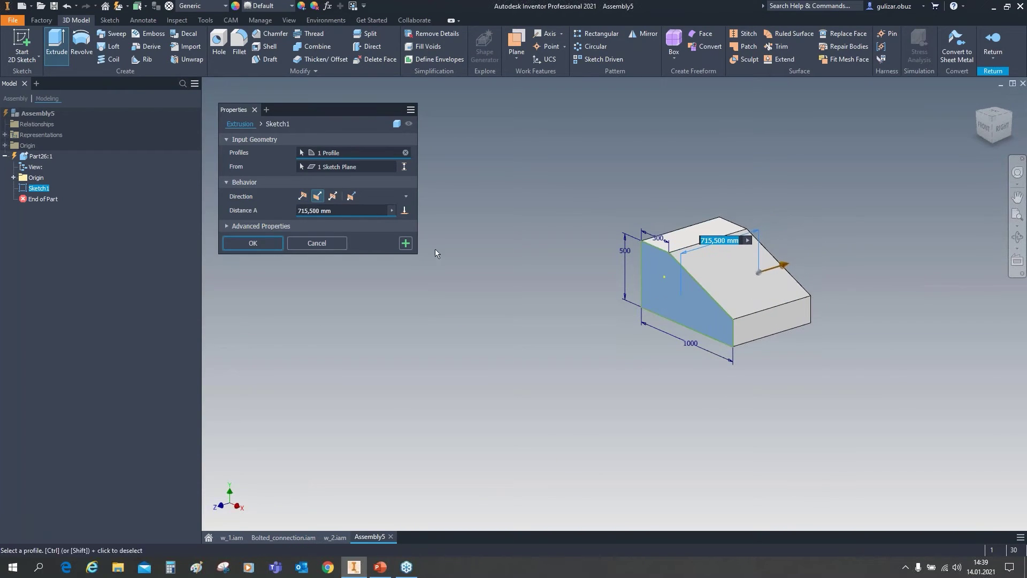
{"action": "left_click", "coordinate": [269, 247]}
{"action": "scroll", "coordinate": [862, 329], "scroll_direction": "down", "scroll_amount": 3}
{"action": "scroll", "coordinate": [874, 320], "scroll_direction": "up", "scroll_amount": 5}
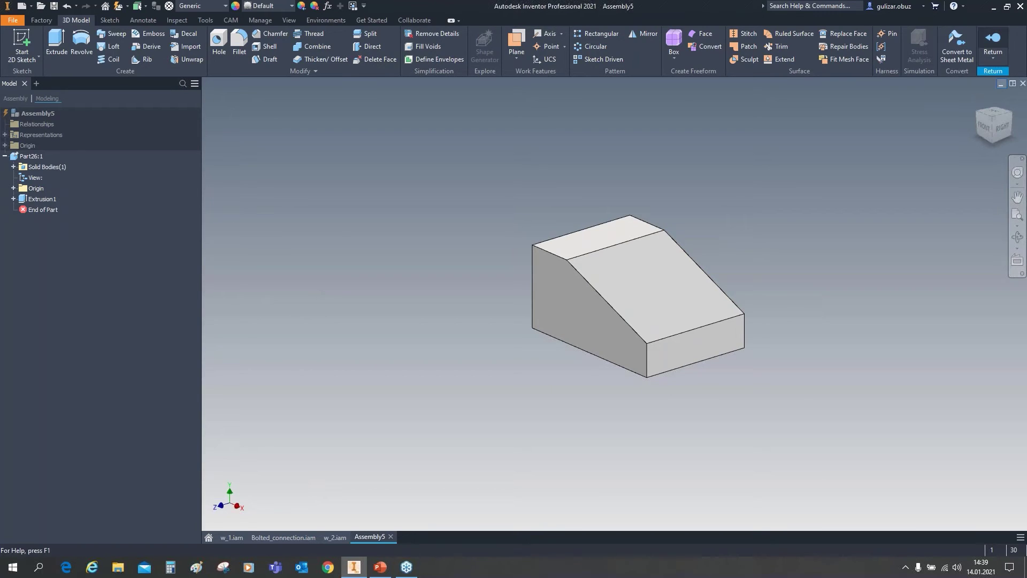
- Finish editing the sloped part, start Insert Frame in the assembly and save the assembly with its part as w_3
{"action": "left_click", "coordinate": [992, 45]}
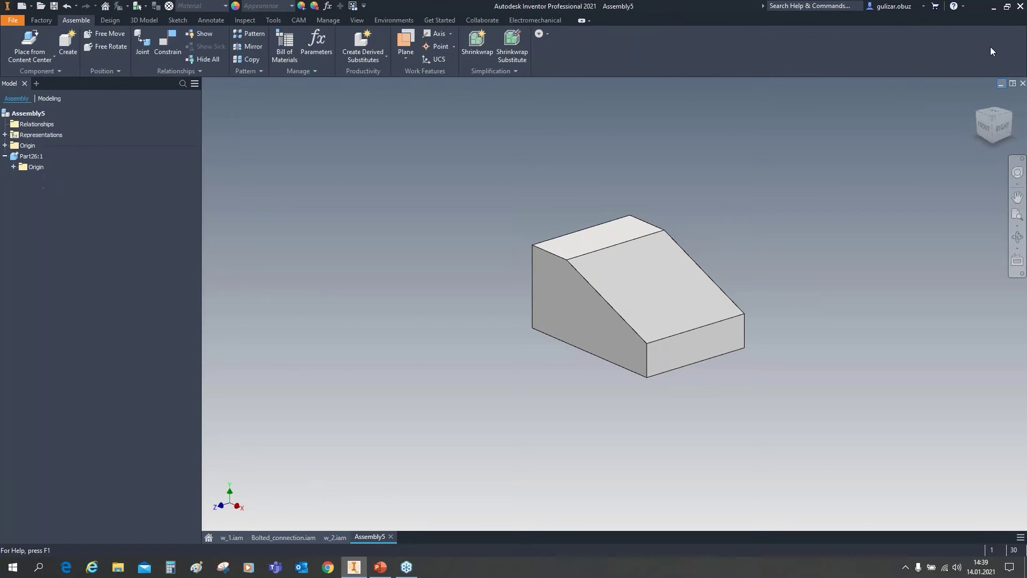
{"action": "left_click", "coordinate": [107, 20]}
{"action": "left_click", "coordinate": [79, 54]}
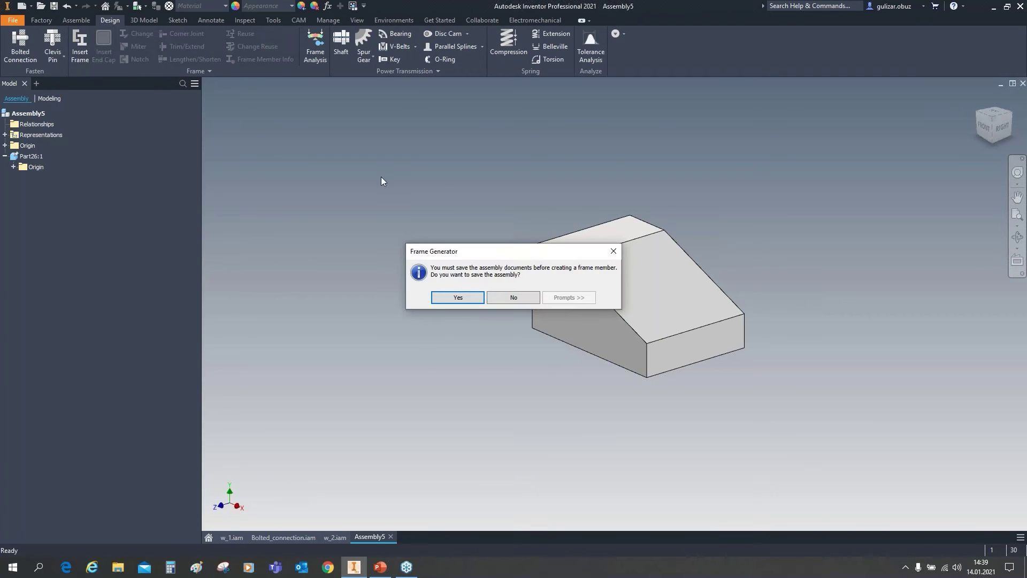
{"action": "left_click", "coordinate": [457, 297]}
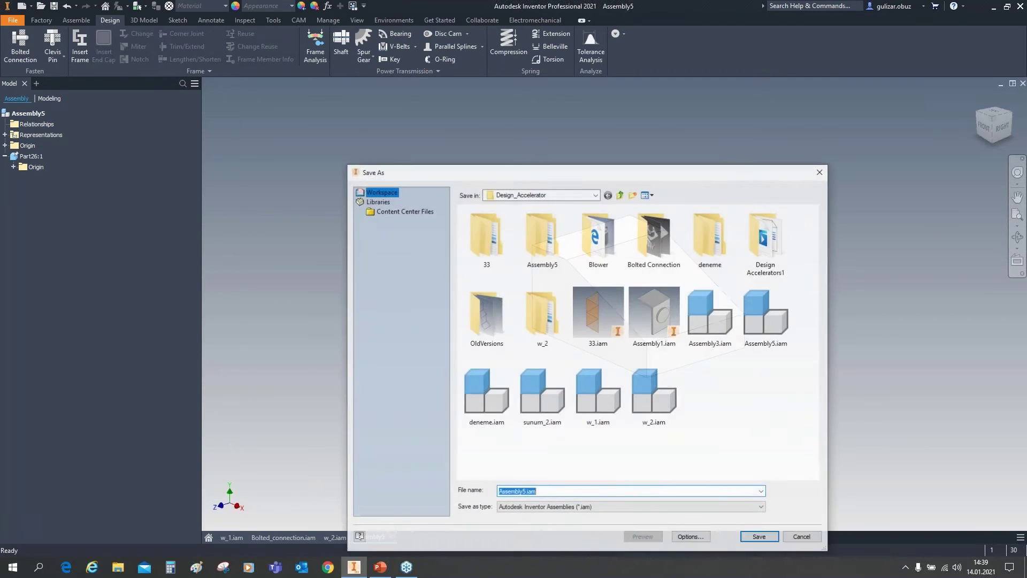
{"action": "type", "text": "w_3"}
{"action": "key", "text": "Return"}
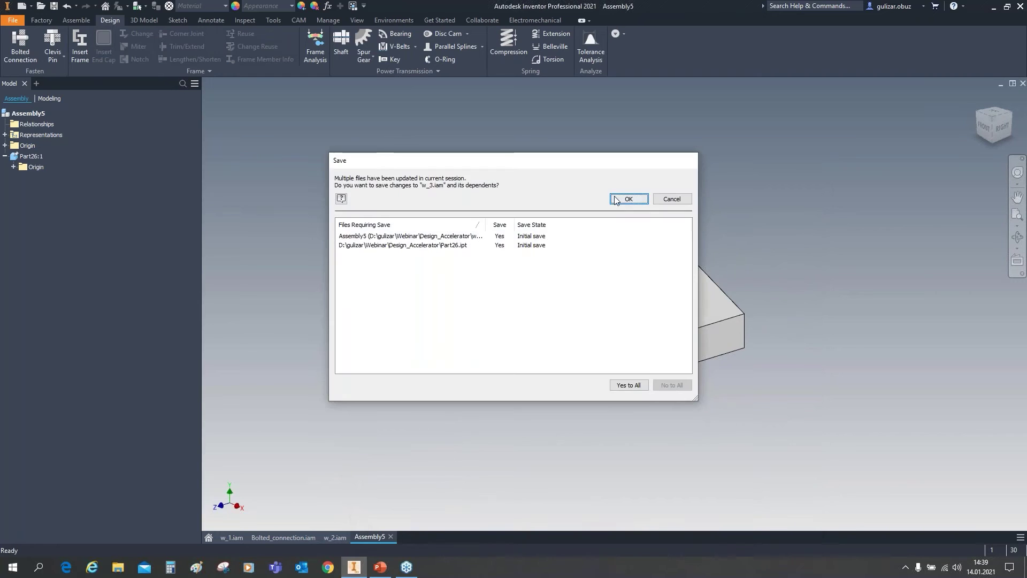
{"action": "key", "text": "Return"}
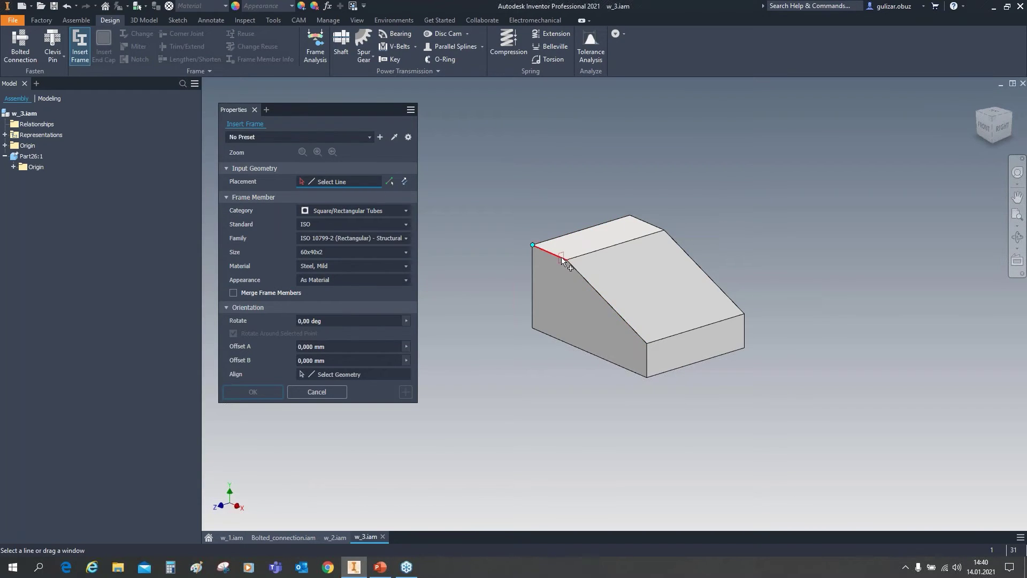
- Insert ISO 10799-2 60x40x2 tube frame members along all edges of the sloped block and hide the block
{"action": "left_click_drag", "start_coordinate": [492, 159], "coordinate": [805, 432]}
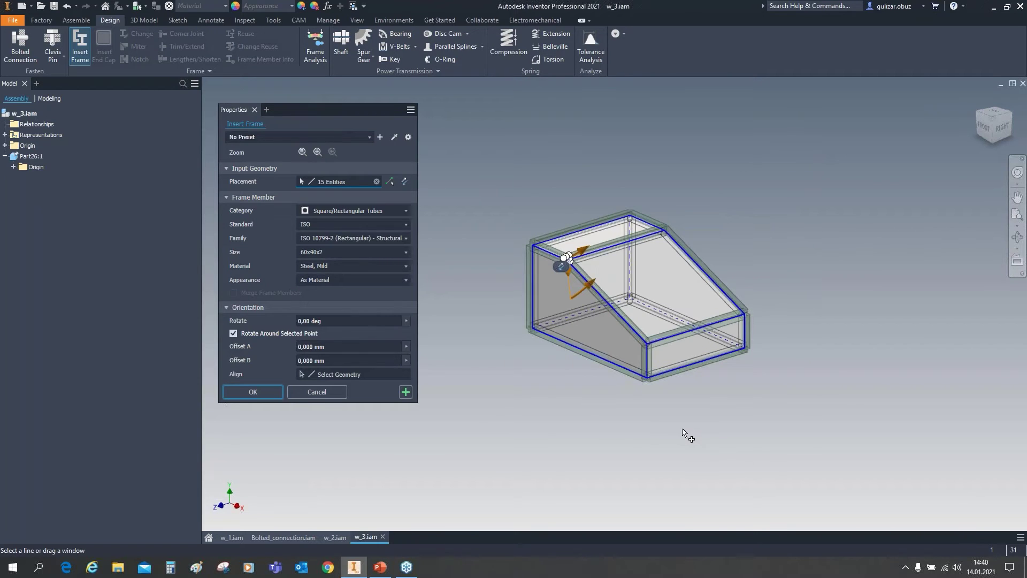
{"action": "left_click", "coordinate": [327, 251]}
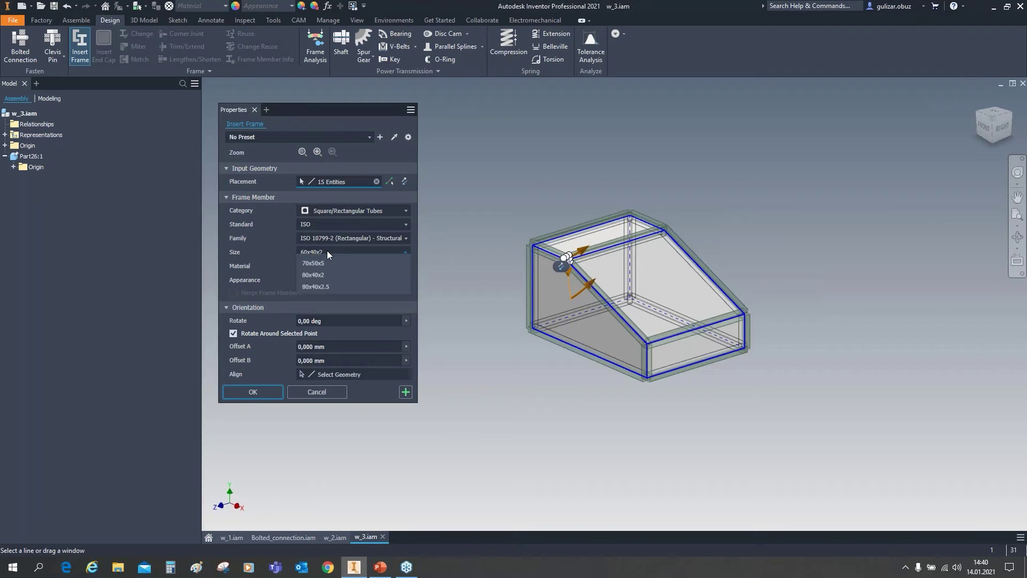
{"action": "left_click", "coordinate": [328, 252]}
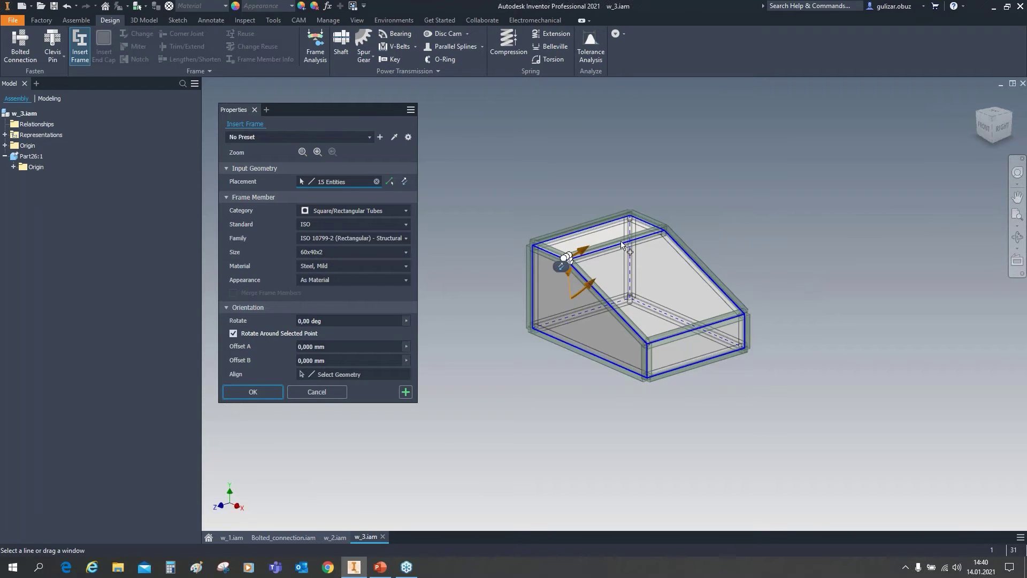
{"action": "left_click", "coordinate": [253, 396]}
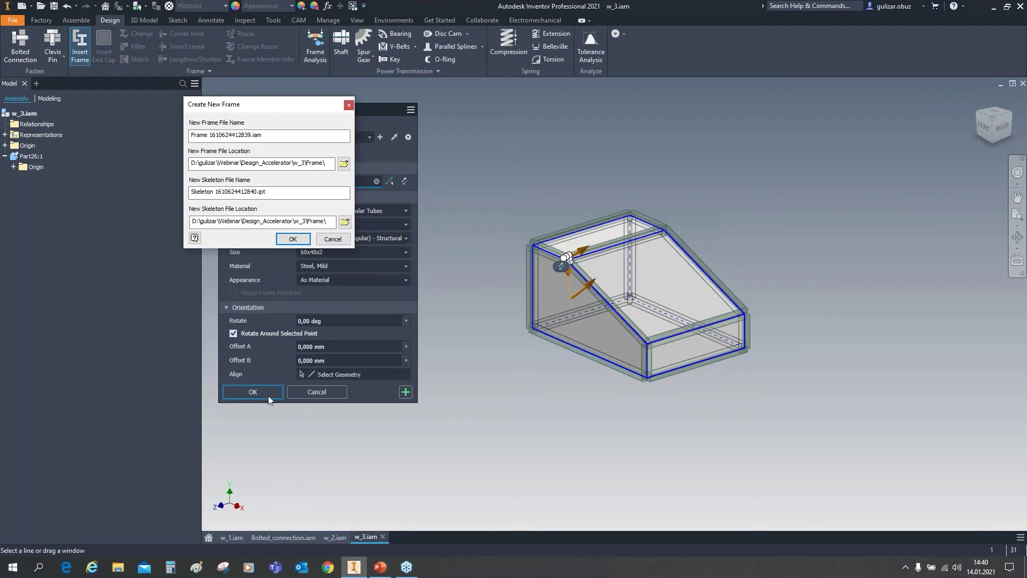
{"action": "left_click", "coordinate": [294, 239]}
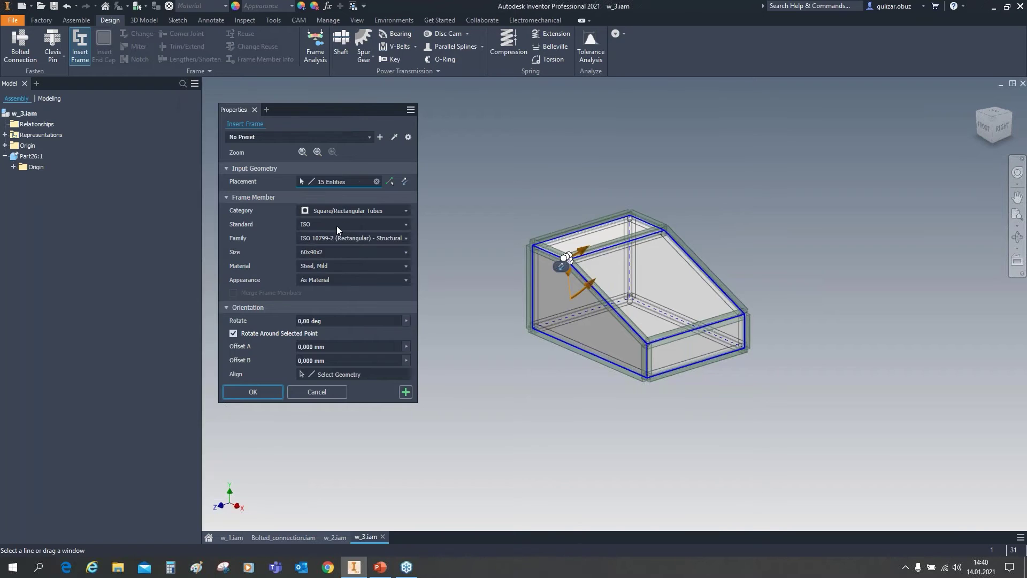
{"action": "left_click", "coordinate": [515, 317]}
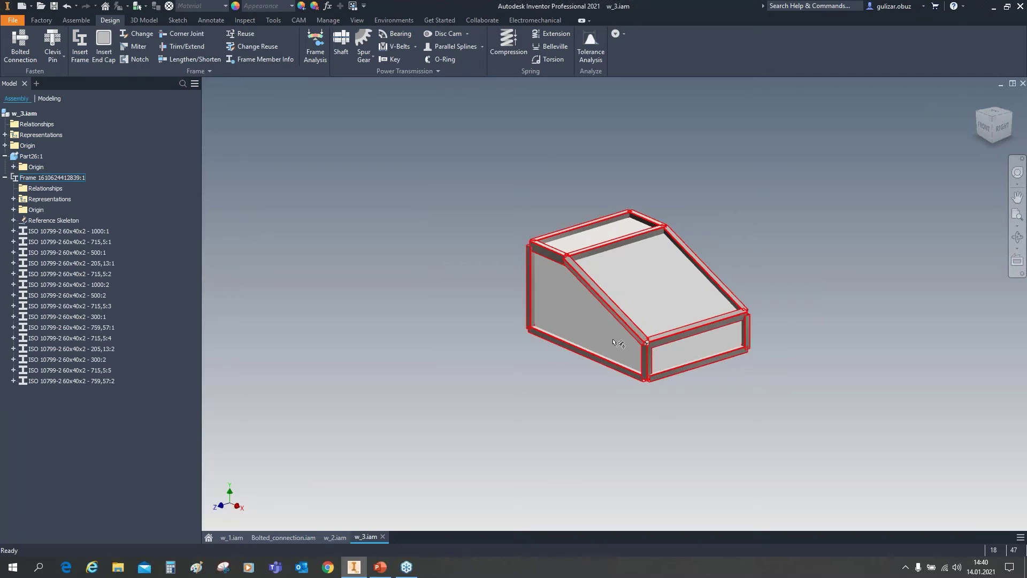
{"action": "right_click", "coordinate": [29, 157]}
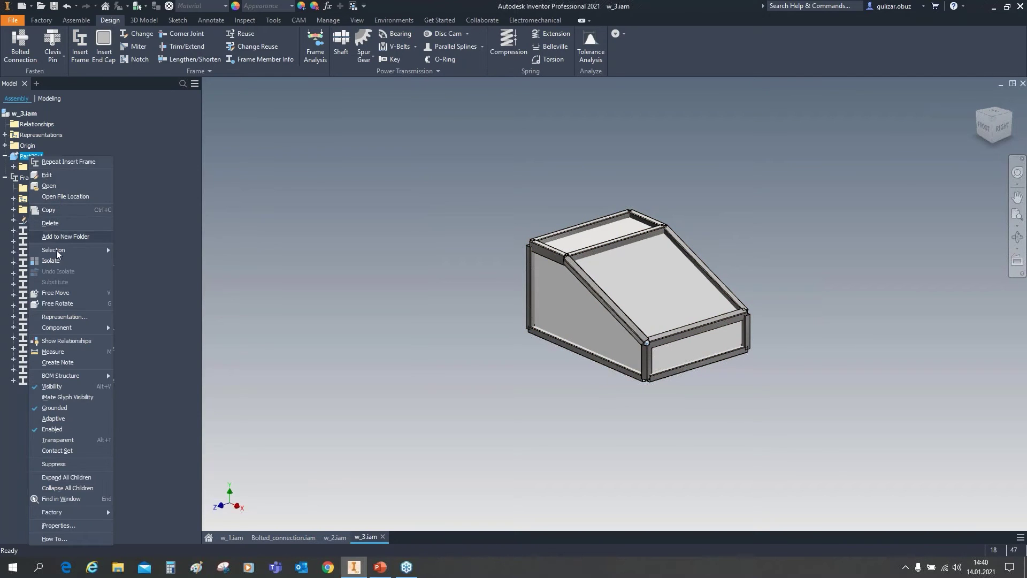
{"action": "left_click", "coordinate": [59, 387]}
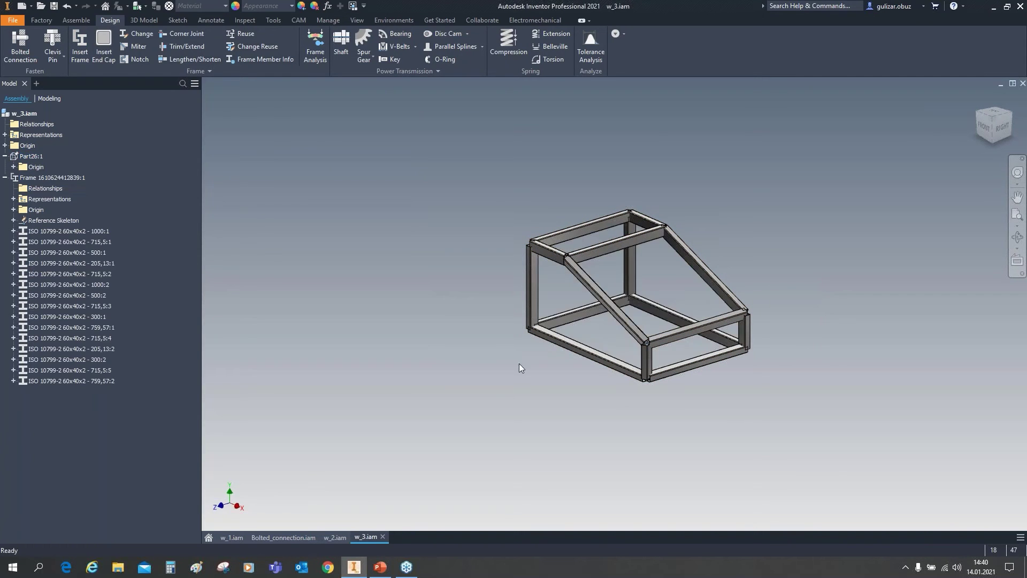
- Examine the tube frame and its corner joints from several angles
{"action": "middle_click_drag", "start_coordinate": [643, 379], "coordinate": [666, 367], "text": "shift"}
{"action": "key", "text": "F6"}
{"action": "middle_click_drag", "start_coordinate": [586, 314], "coordinate": [513, 281], "text": "shift"}
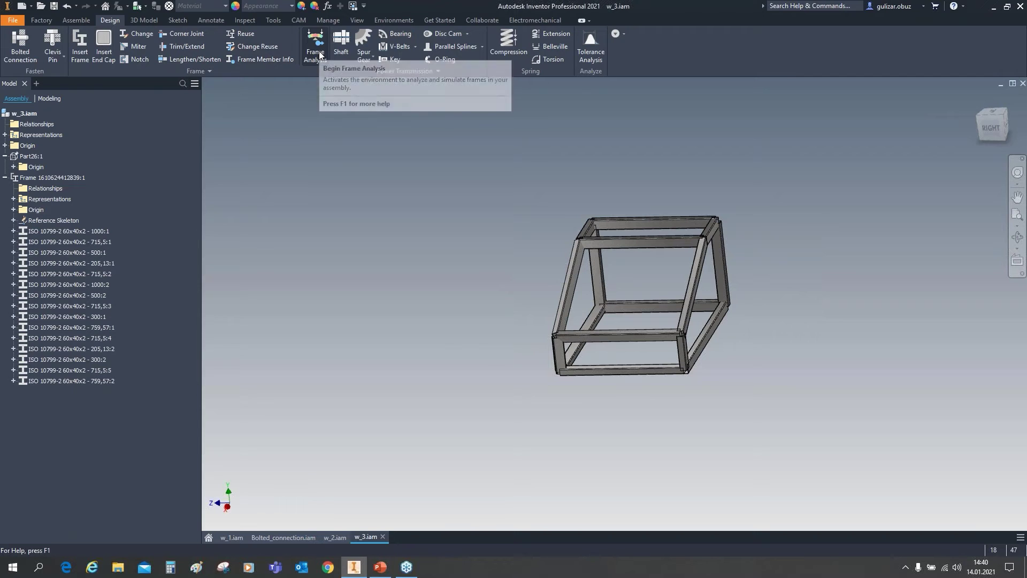
{"action": "middle_click_drag", "start_coordinate": [535, 320], "coordinate": [672, 341], "text": "shift"}
{"action": "scroll", "coordinate": [748, 361], "scroll_direction": "up", "scroll_amount": 3}
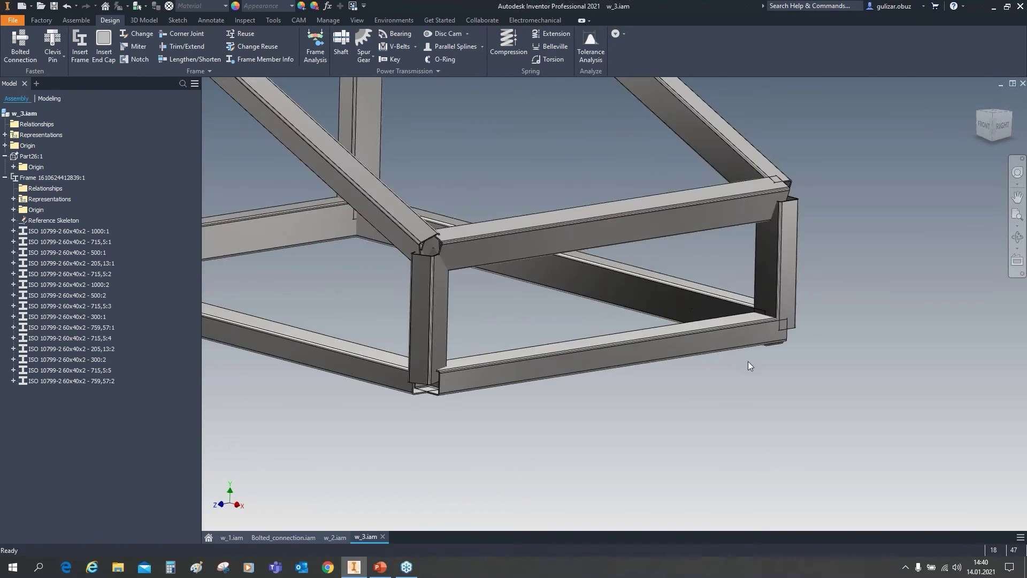
{"action": "scroll", "coordinate": [749, 360], "scroll_direction": "down", "scroll_amount": 4}
{"action": "scroll", "coordinate": [779, 344], "scroll_direction": "up", "scroll_amount": 4}
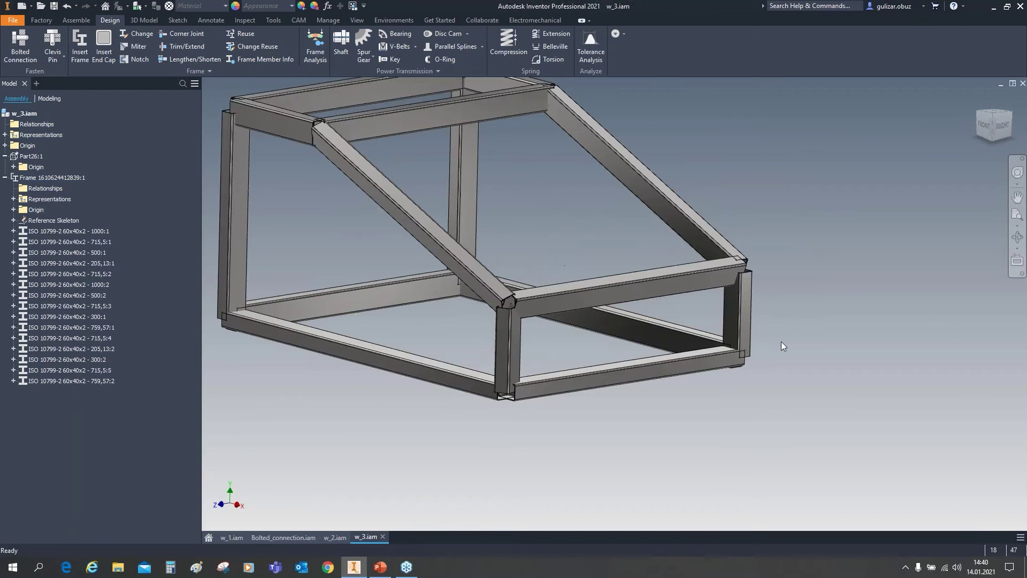
{"action": "scroll", "coordinate": [781, 343], "scroll_direction": "down", "scroll_amount": 3}
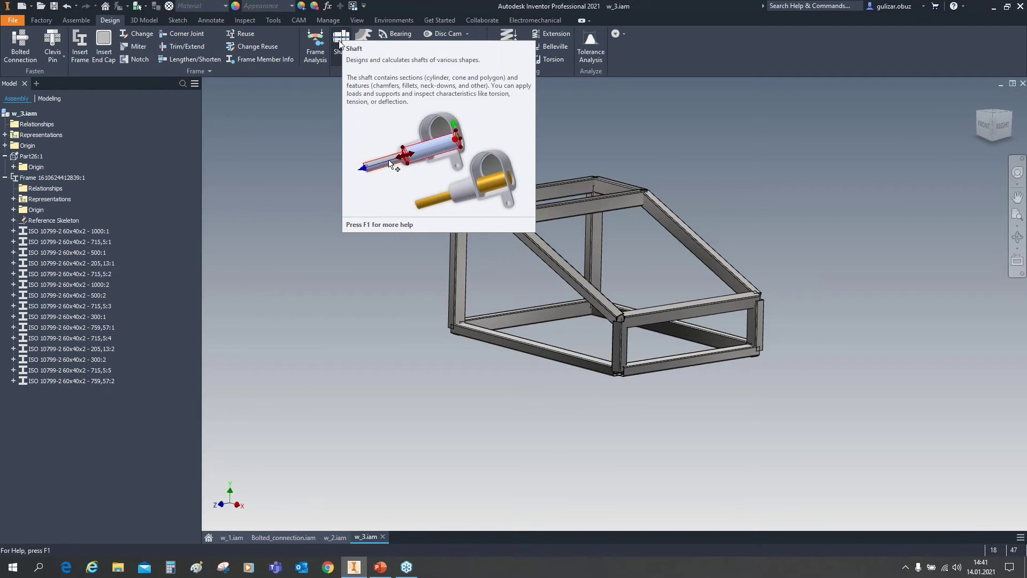
- Create a new assembly and add a new in-place part to it using the Standard.ipt template
{"action": "left_click", "coordinate": [21, 6]}
{"action": "left_click", "coordinate": [495, 274]}
{"action": "left_click", "coordinate": [659, 437]}
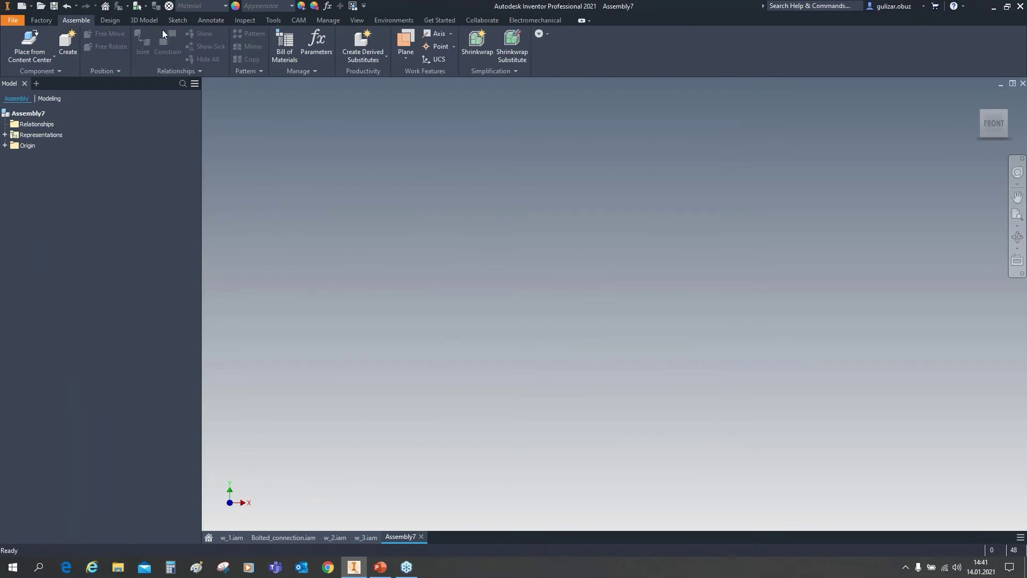
{"action": "left_click", "coordinate": [109, 22]}
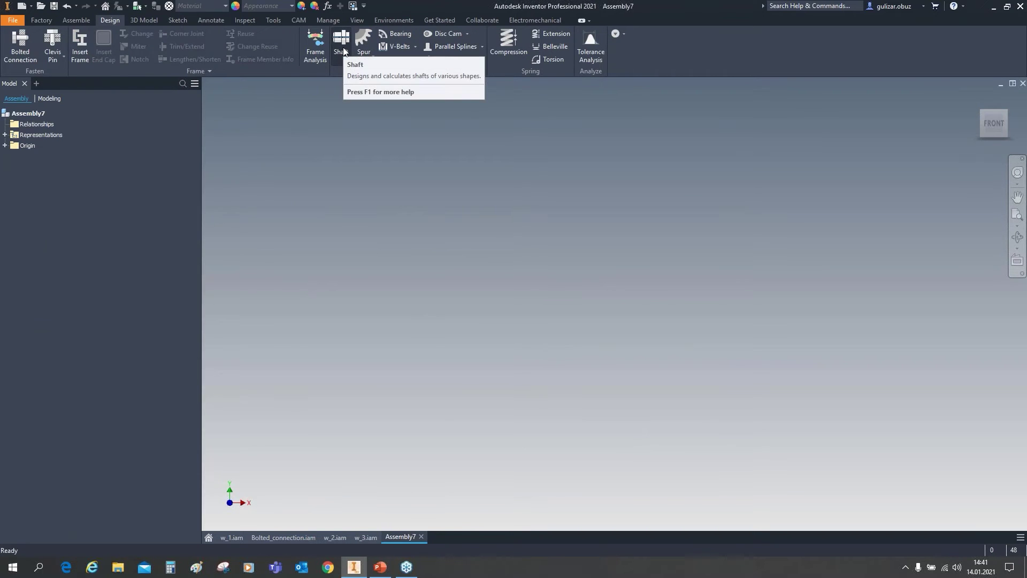
{"action": "left_click", "coordinate": [78, 21]}
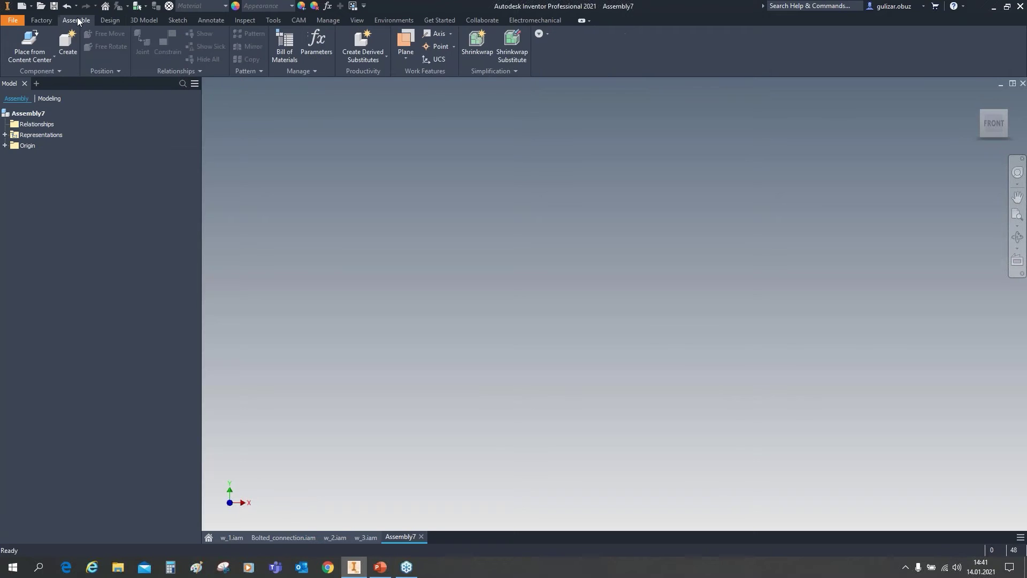
{"action": "left_click", "coordinate": [61, 42]}
{"action": "left_click", "coordinate": [394, 192]}
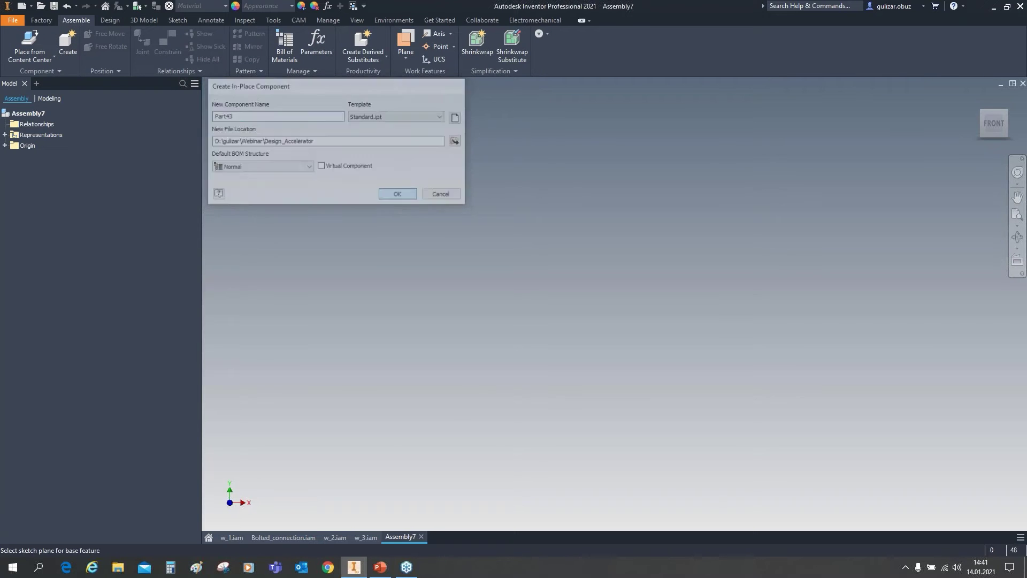
{"action": "left_click", "coordinate": [405, 206]}
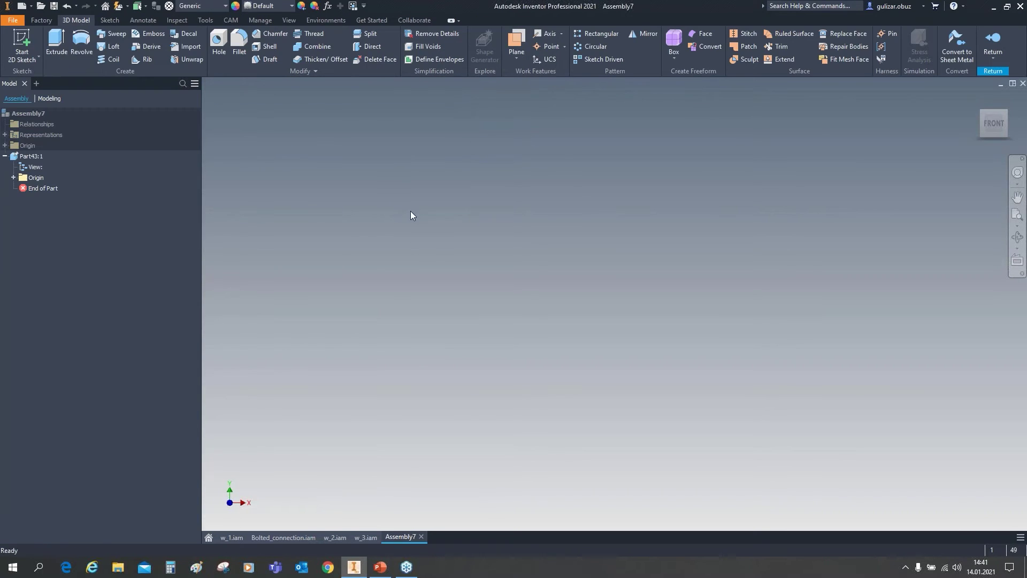
- Sketch an open shaft half-profile on the front plane, about 6.5 mm high with a notch about 1.1 mm deep, and finish the sketch
{"action": "left_click", "coordinate": [21, 37]}
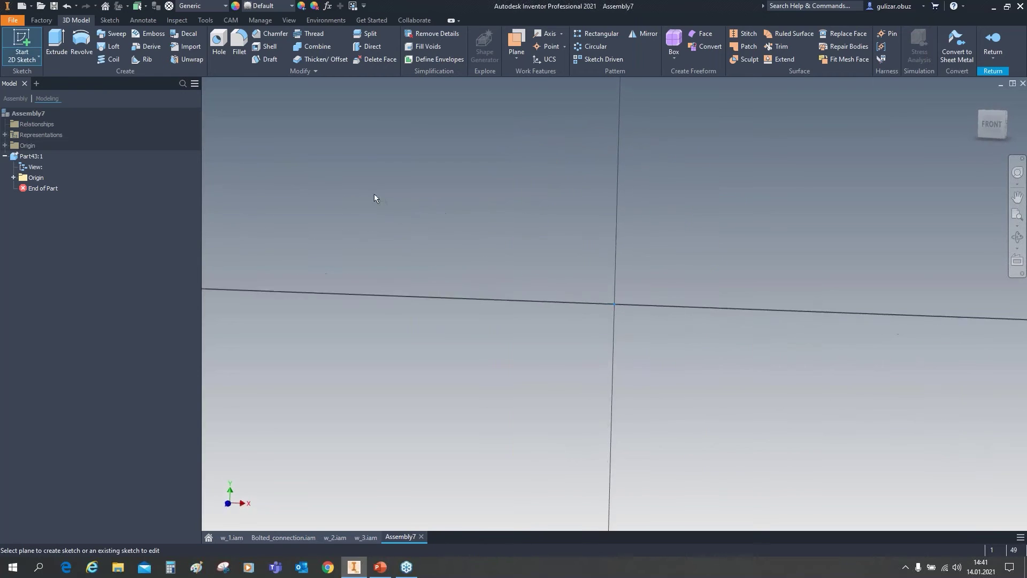
{"action": "left_click", "coordinate": [374, 198]}
{"action": "left_click", "coordinate": [56, 43]}
{"action": "left_click", "coordinate": [316, 303]}
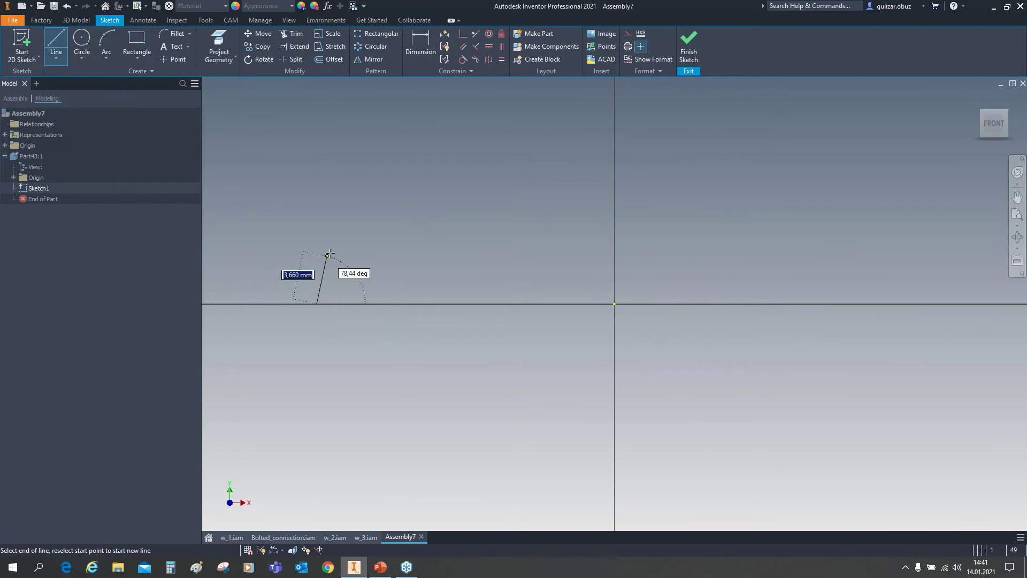
{"action": "left_click", "coordinate": [316, 218]}
{"action": "left_click", "coordinate": [479, 218]}
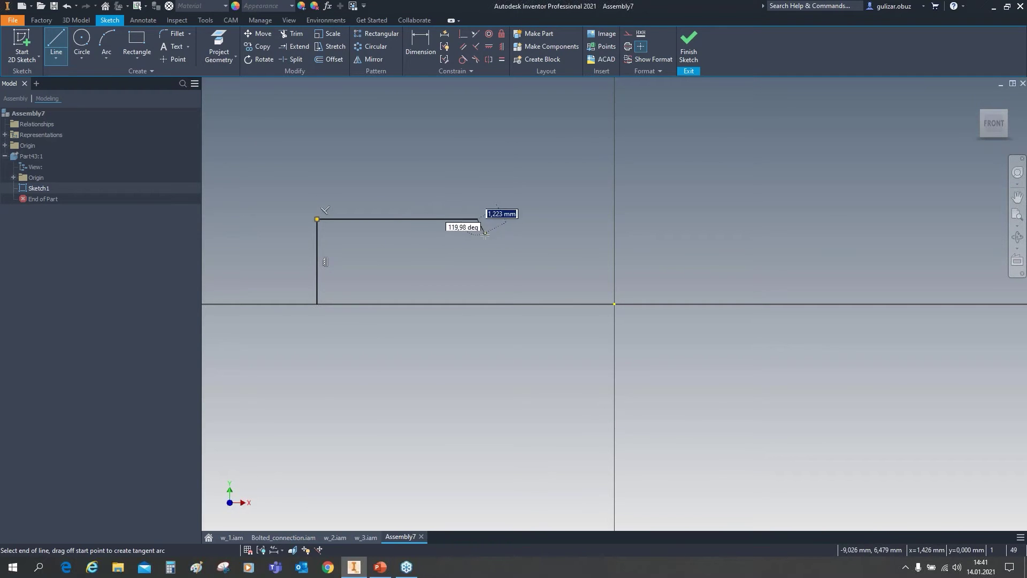
{"action": "left_click", "coordinate": [477, 233]}
{"action": "left_click", "coordinate": [500, 233]}
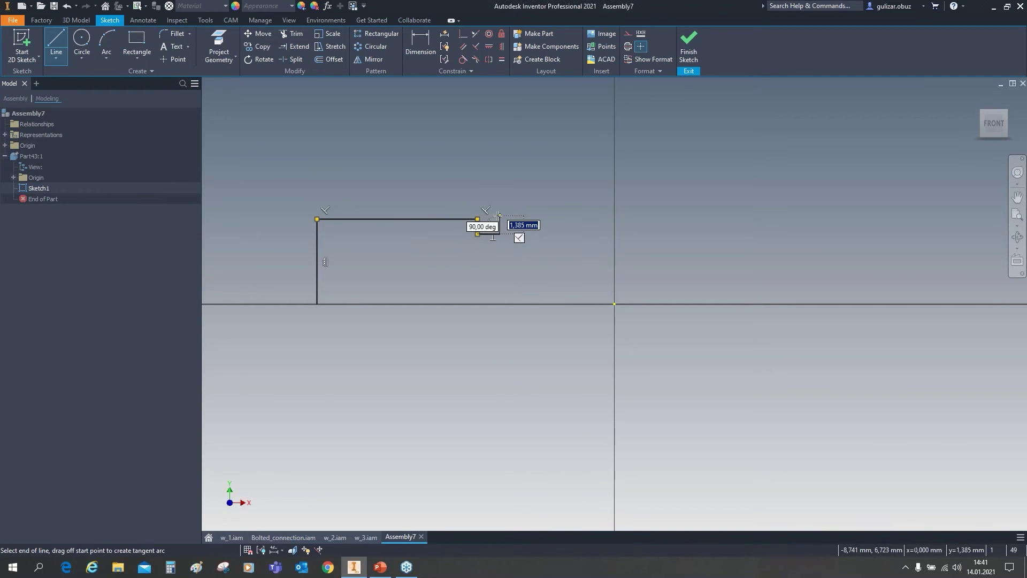
{"action": "left_click", "coordinate": [499, 217]}
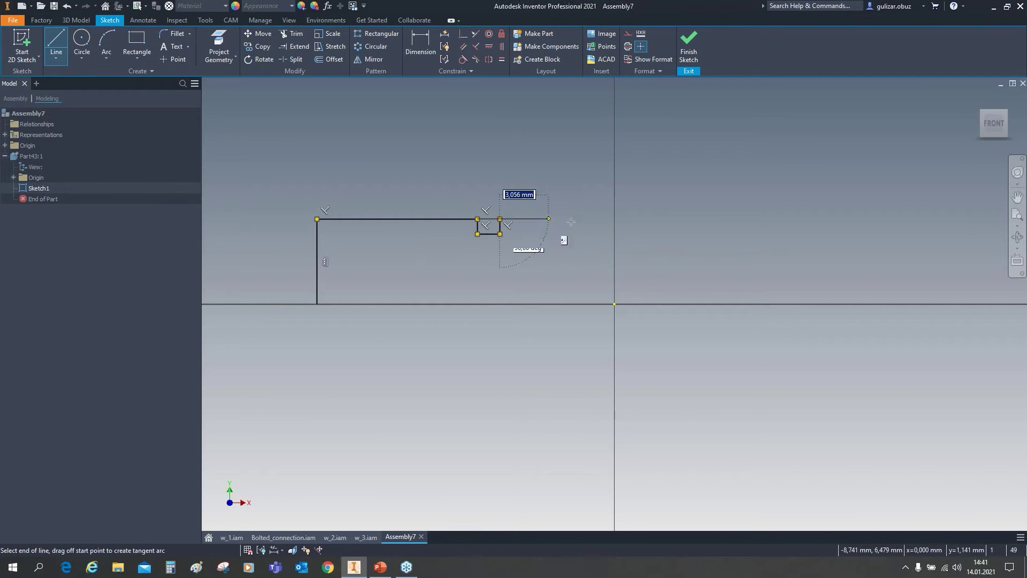
{"action": "left_click", "coordinate": [644, 218]}
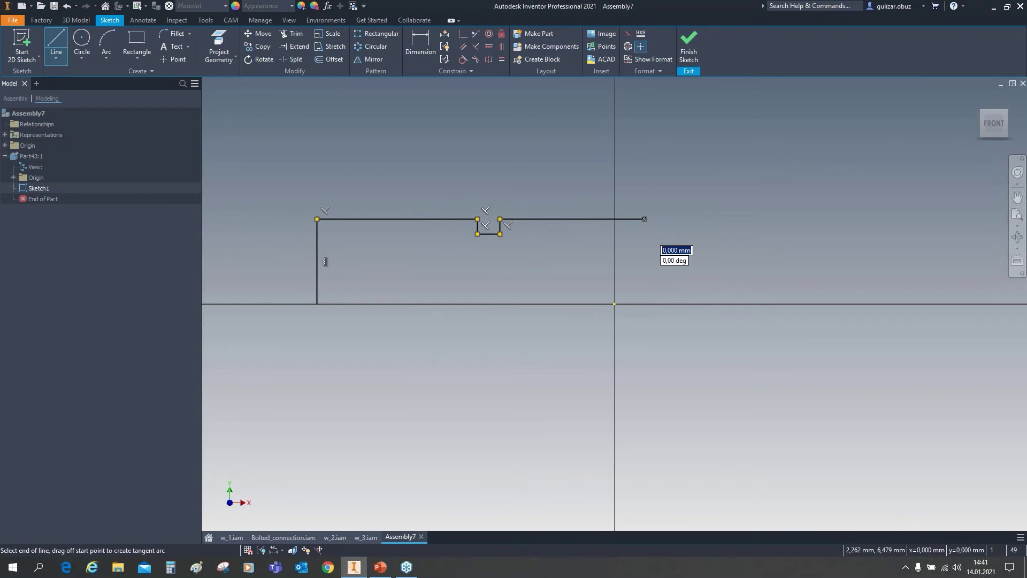
{"action": "key", "text": "Escape"}
{"action": "left_click", "coordinate": [689, 46]}
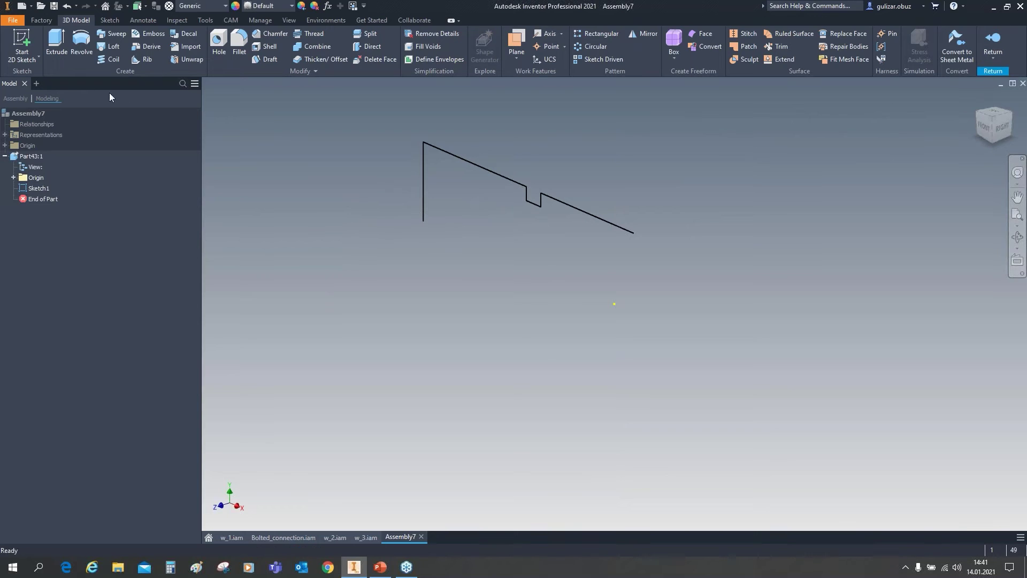
- Create another new assembly, save it as w_4 and open the Shaft Component Generator with its default shaft preview
{"action": "left_click", "coordinate": [24, 7]}
{"action": "double_click", "coordinate": [489, 265]}
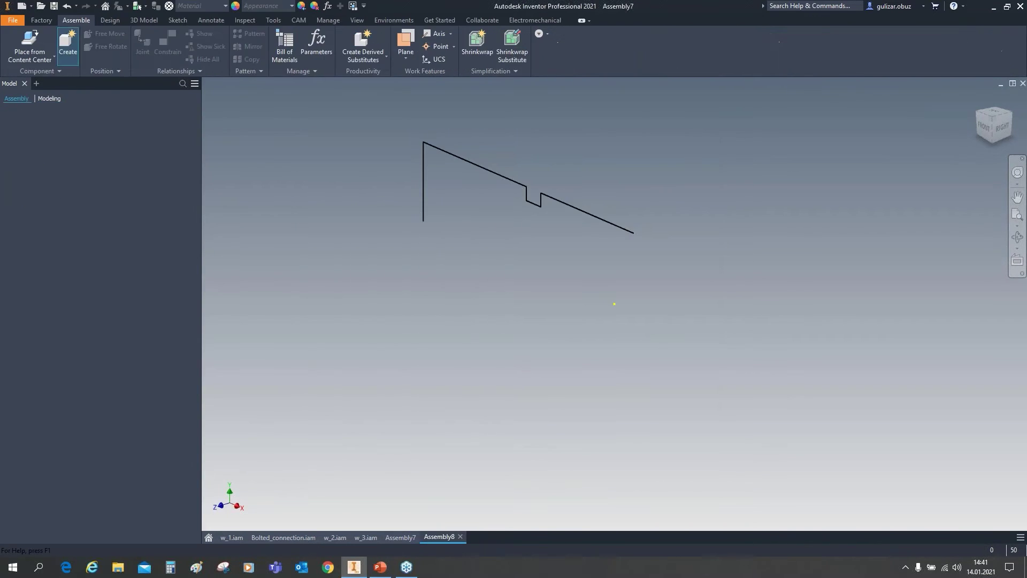
{"action": "left_click", "coordinate": [110, 21]}
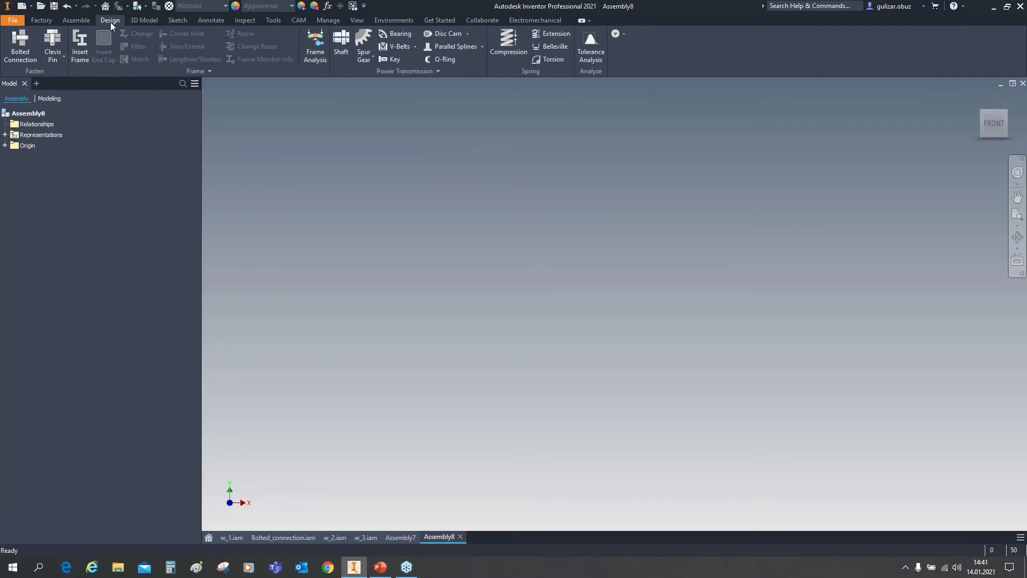
{"action": "left_click", "coordinate": [343, 51]}
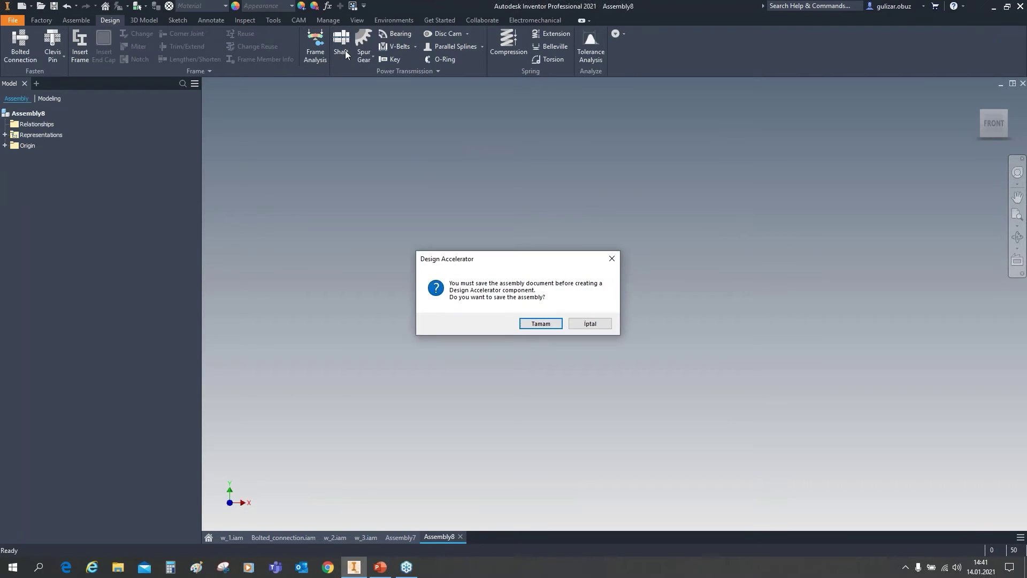
{"action": "left_click", "coordinate": [540, 324]}
{"action": "type", "text": "w_4"}
{"action": "key", "text": "Return"}
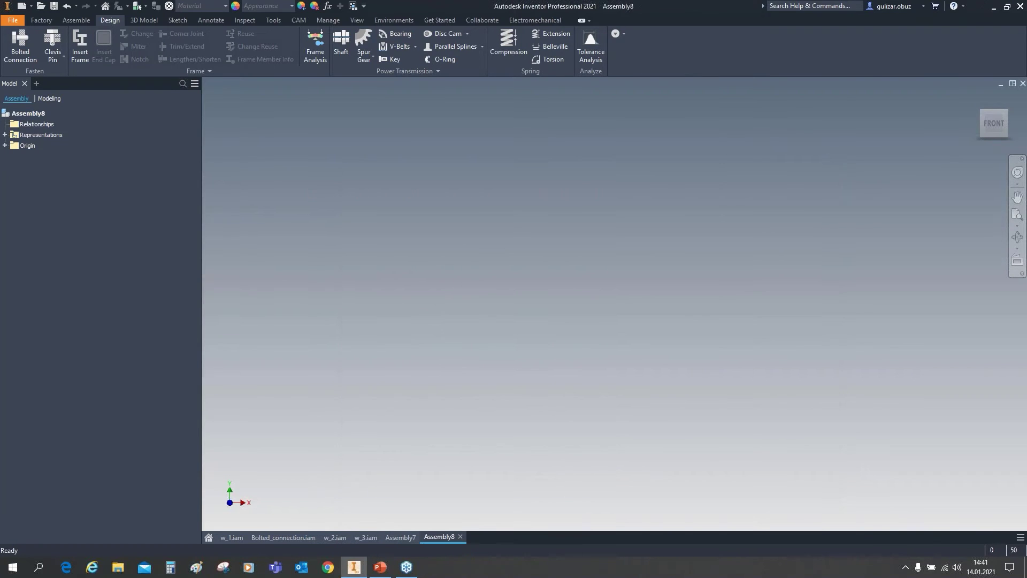
{"action": "scroll", "coordinate": [455, 257], "scroll_direction": "down", "scroll_amount": 6}
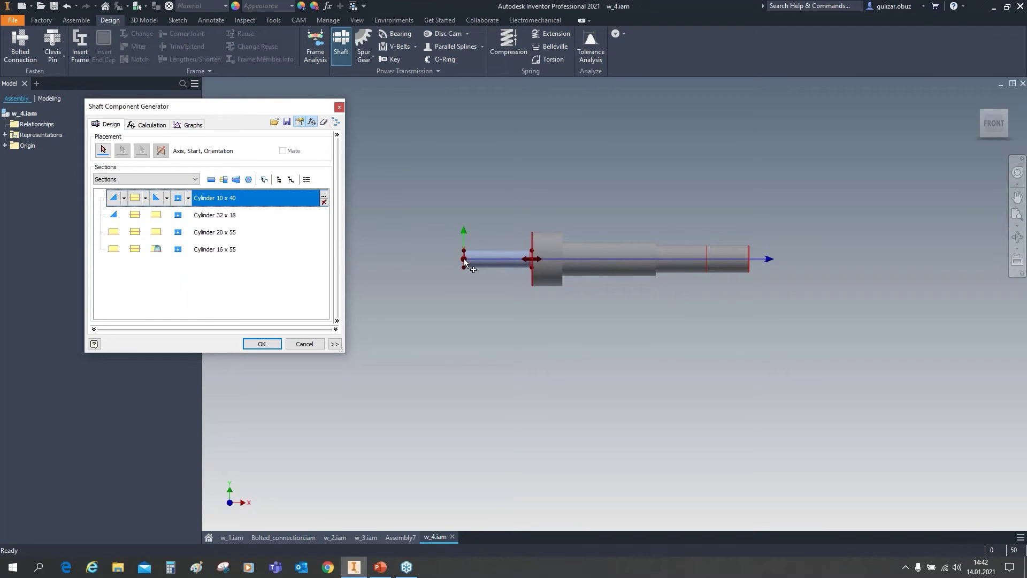
{"action": "middle_click_drag", "start_coordinate": [472, 259], "coordinate": [454, 230]}
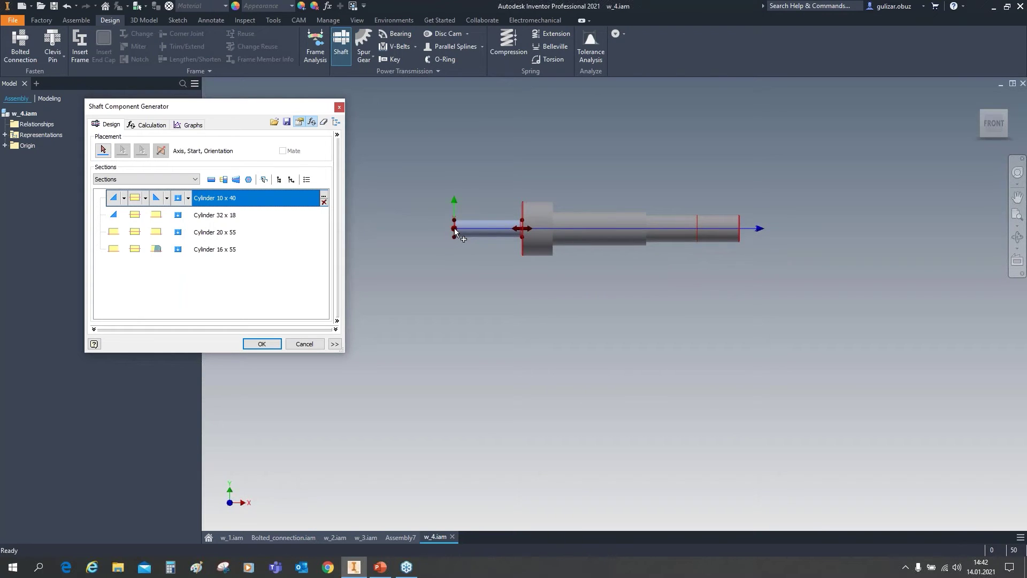
- Delete the last shaft section, the 16 x 55 cylinder, together with its inserted features
{"action": "middle_click_drag", "start_coordinate": [455, 231], "coordinate": [360, 230]}
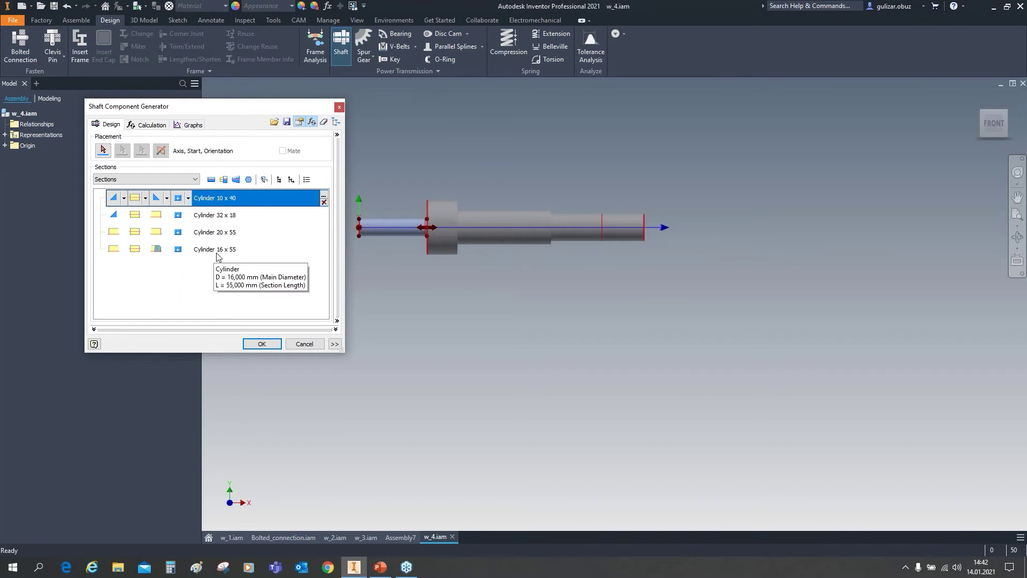
{"action": "left_click", "coordinate": [267, 251]}
{"action": "left_click", "coordinate": [324, 253]}
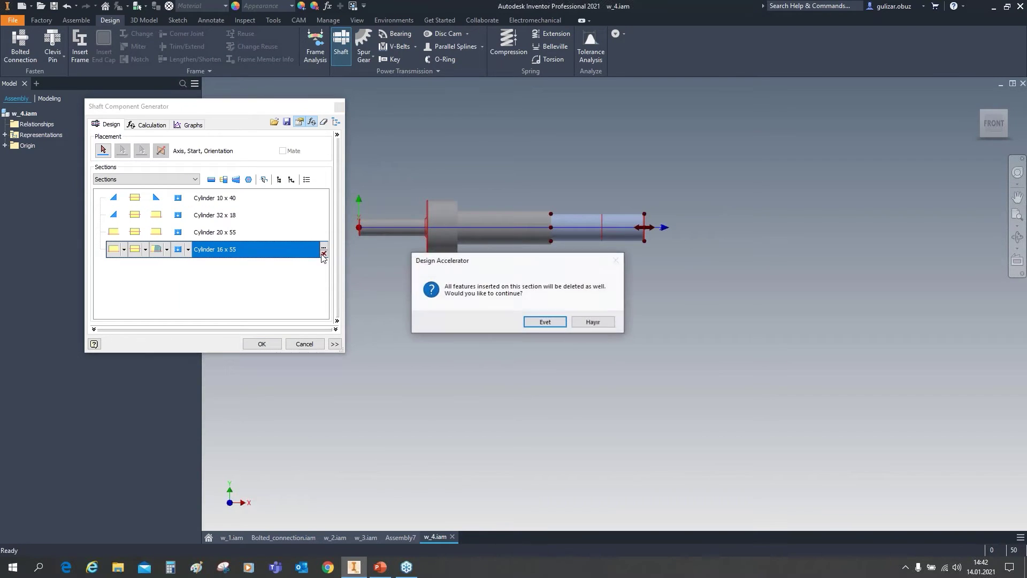
{"action": "left_click", "coordinate": [535, 323]}
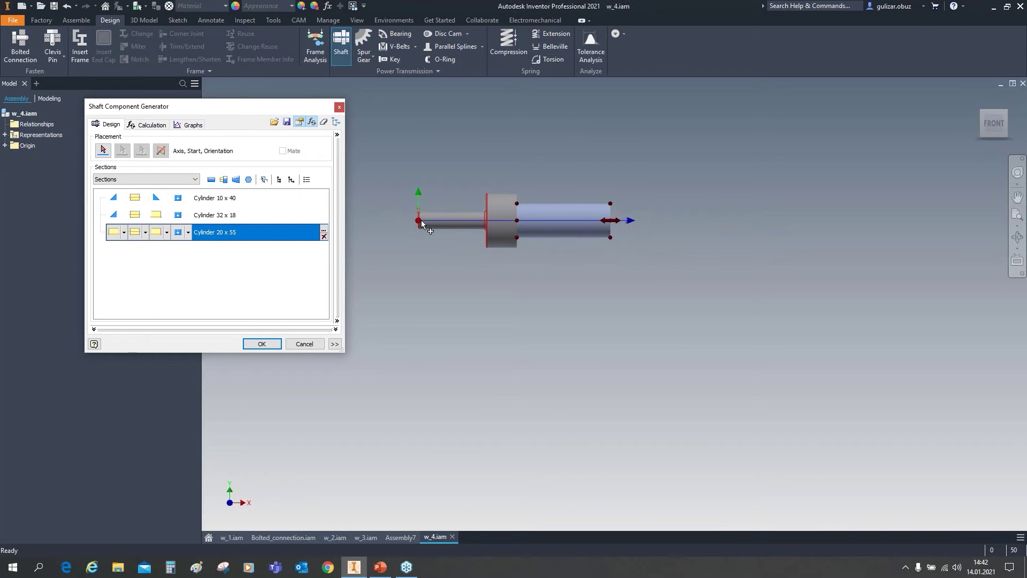
{"action": "left_click", "coordinate": [428, 235]}
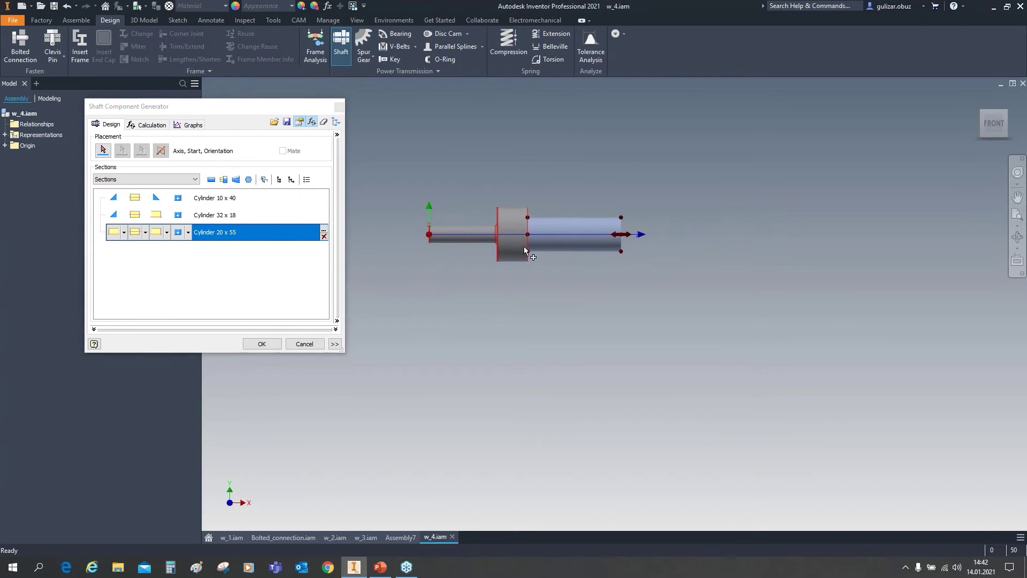
- Set both end edges of the 10 x 40 cylinder section to No feature
{"action": "scroll", "coordinate": [525, 246], "scroll_direction": "up", "scroll_amount": 3}
{"action": "scroll", "coordinate": [476, 261], "scroll_direction": "down", "scroll_amount": 5}
{"action": "middle_click_drag", "start_coordinate": [477, 260], "coordinate": [479, 245], "text": "shift"}
{"action": "scroll", "coordinate": [479, 245], "scroll_direction": "up", "scroll_amount": 5}
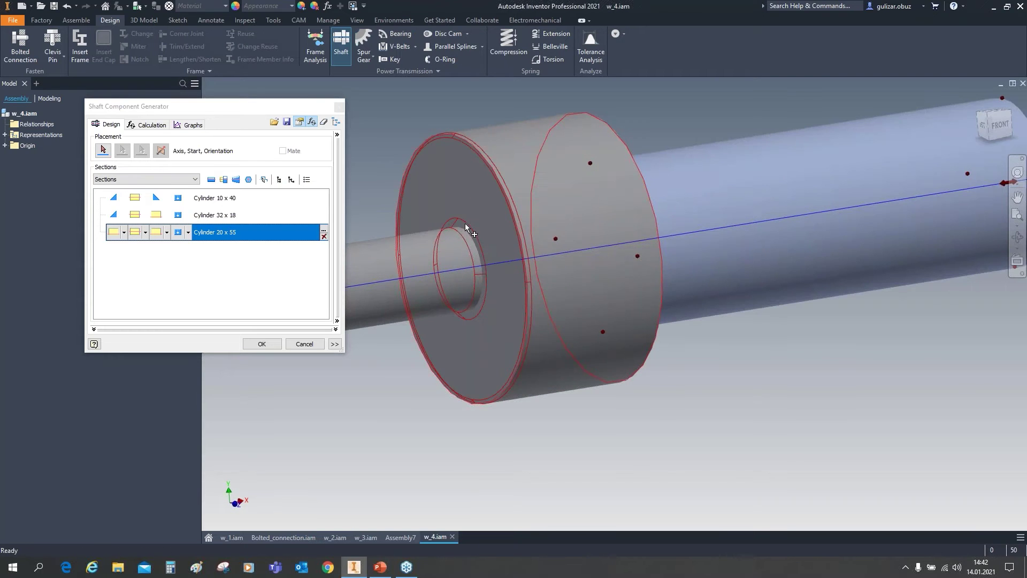
{"action": "left_click", "coordinate": [119, 200]}
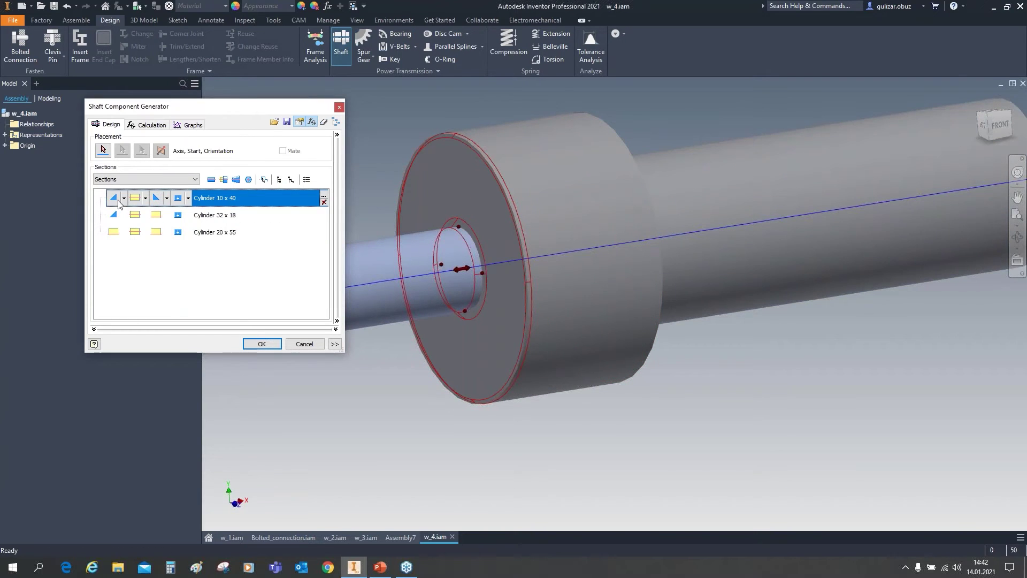
{"action": "left_click", "coordinate": [124, 198]}
{"action": "left_click", "coordinate": [132, 213]}
{"action": "scroll", "coordinate": [428, 281], "scroll_direction": "down", "scroll_amount": 5}
{"action": "scroll", "coordinate": [412, 288], "scroll_direction": "up", "scroll_amount": 5}
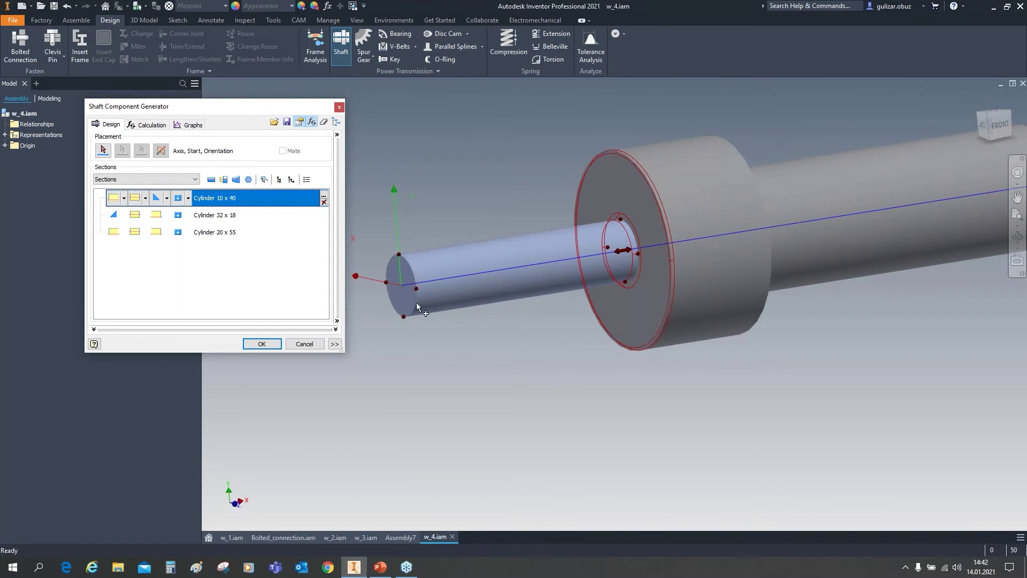
{"action": "left_click", "coordinate": [167, 198]}
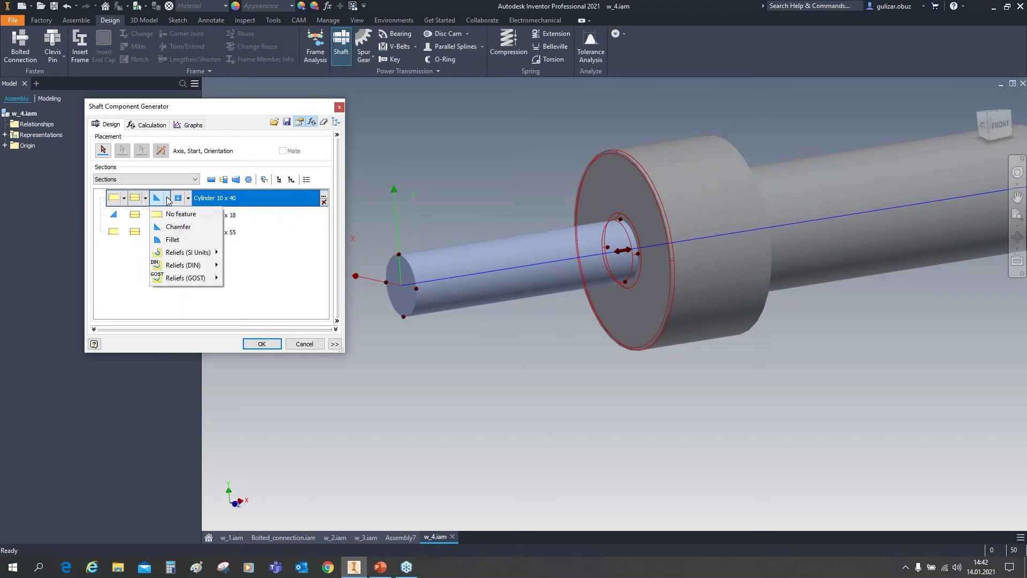
{"action": "left_click", "coordinate": [180, 214]}
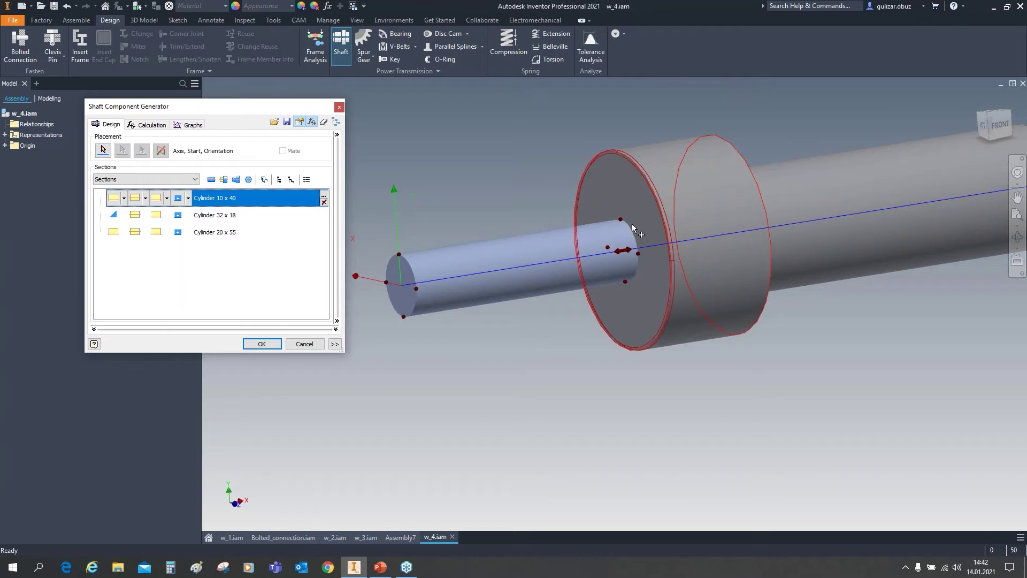
- Set the main diameter of the 18 mm long middle cylinder section to 28 mm
{"action": "scroll", "coordinate": [722, 235], "scroll_direction": "down", "scroll_amount": 5}
{"action": "middle_click_drag", "start_coordinate": [718, 240], "coordinate": [668, 268], "text": "shift"}
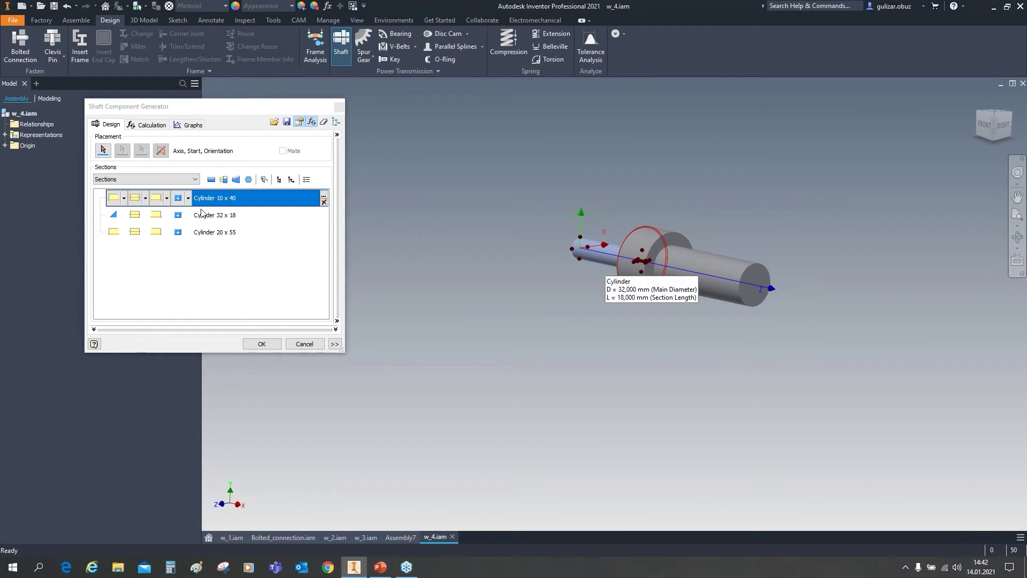
{"action": "left_click", "coordinate": [117, 217]}
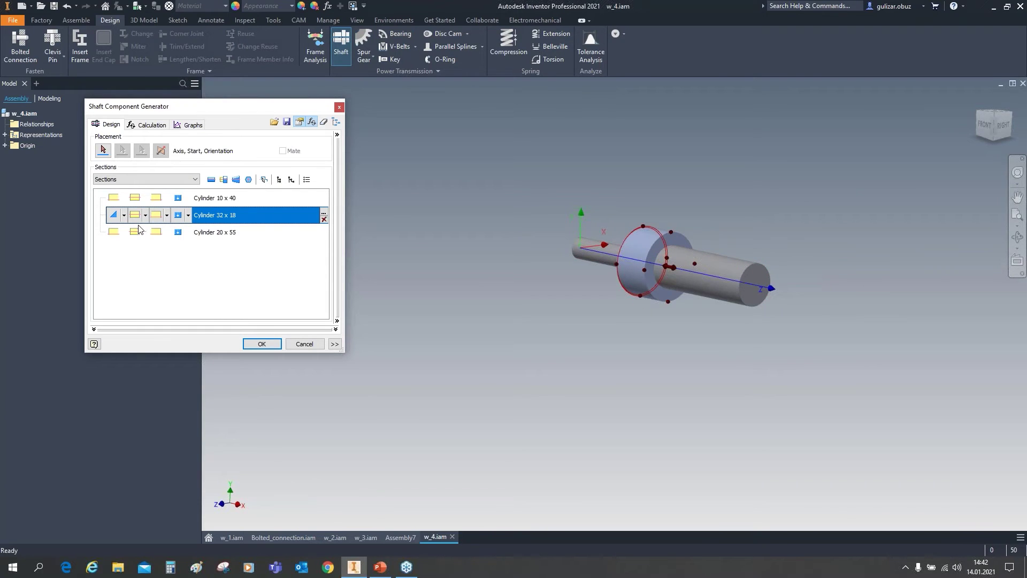
{"action": "double_click", "coordinate": [273, 217]}
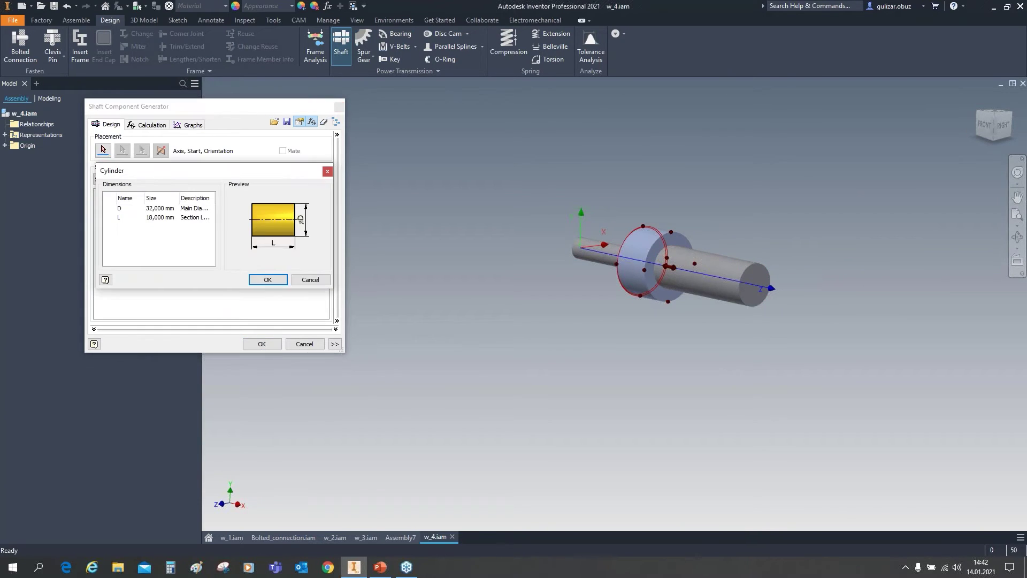
{"action": "left_click_drag", "start_coordinate": [206, 170], "coordinate": [279, 169]}
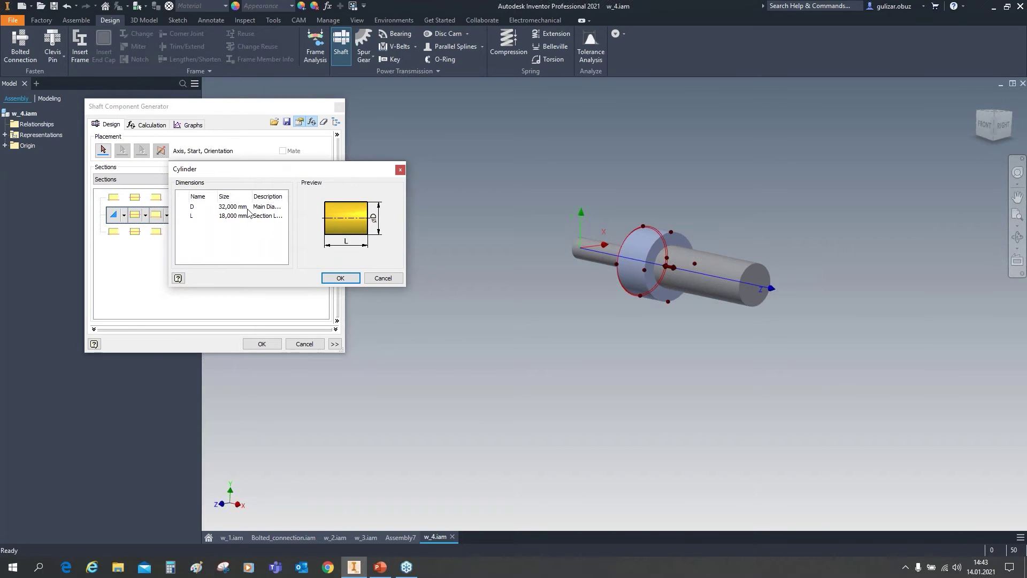
{"action": "double_click", "coordinate": [235, 206]}
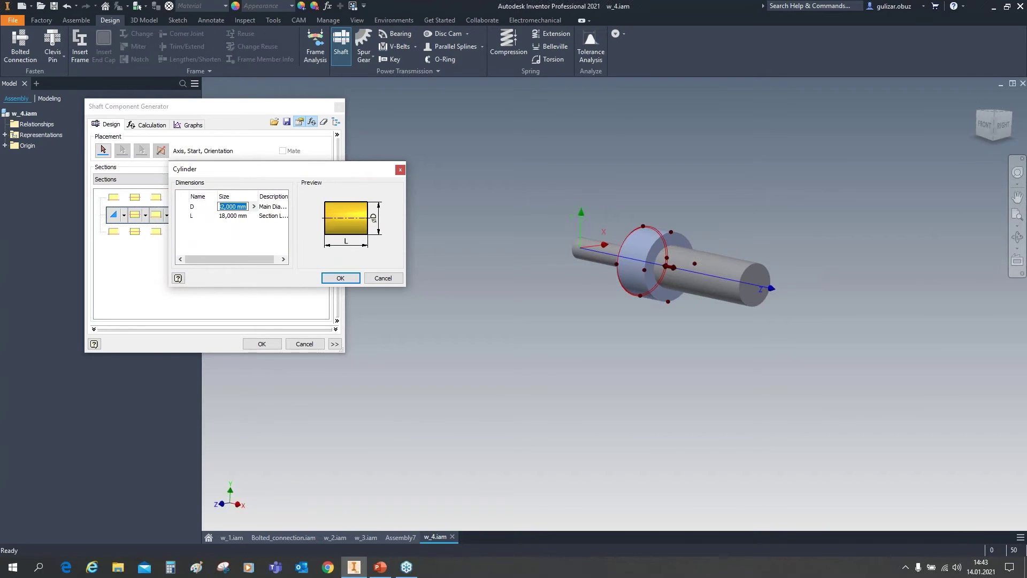
{"action": "type", "text": "28"}
{"action": "left_click", "coordinate": [341, 278]}
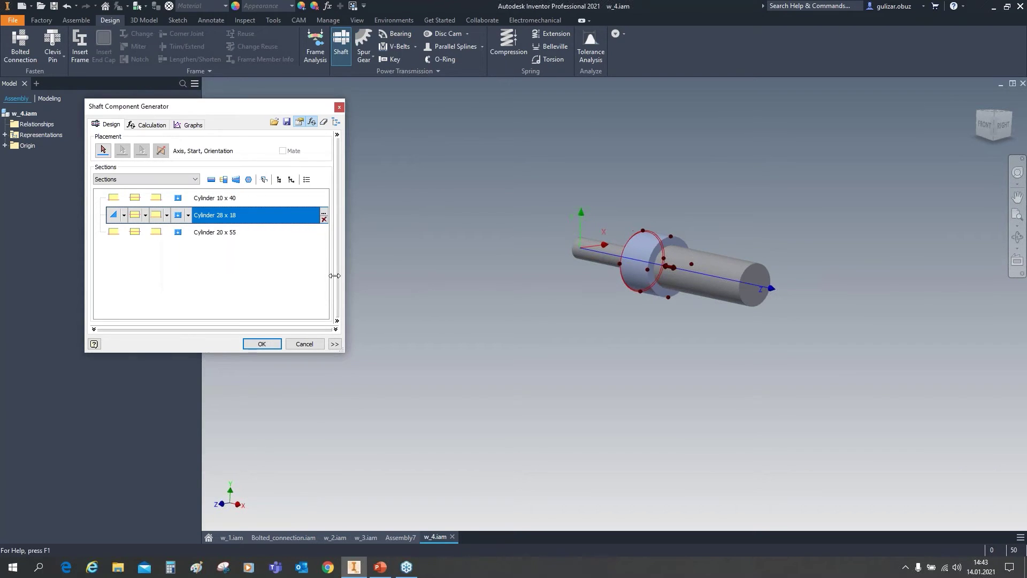
- Try to resize the middle section's diameter directly in the shaft preview
{"action": "middle_click_drag", "start_coordinate": [658, 284], "coordinate": [736, 266], "text": "shift"}
{"action": "scroll", "coordinate": [720, 250], "scroll_direction": "up", "scroll_amount": 5}
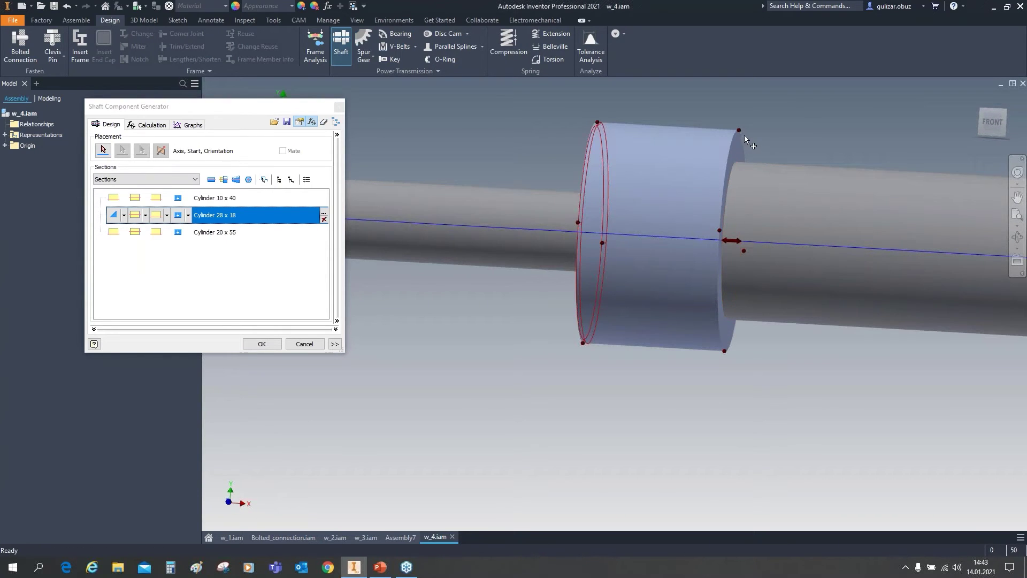
{"action": "mouse_move", "coordinate": [740, 120]}
{"action": "left_mouse_down"}
{"action": "mouse_move", "coordinate": [740, 109]}
{"action": "mouse_move", "coordinate": [740, 165]}
{"action": "mouse_move", "coordinate": [745, 110]}
{"action": "mouse_move", "coordinate": [739, 133]}
{"action": "left_mouse_up"}
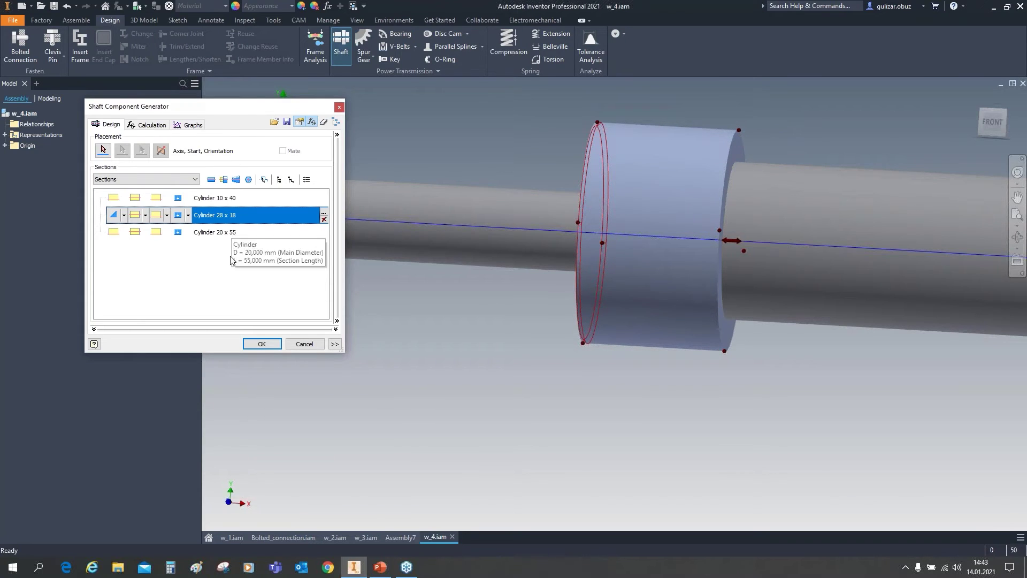
- Add a Thread feature to the free end of the 20 x 55 cylinder section
{"action": "scroll", "coordinate": [506, 303], "scroll_direction": "down", "scroll_amount": 3}
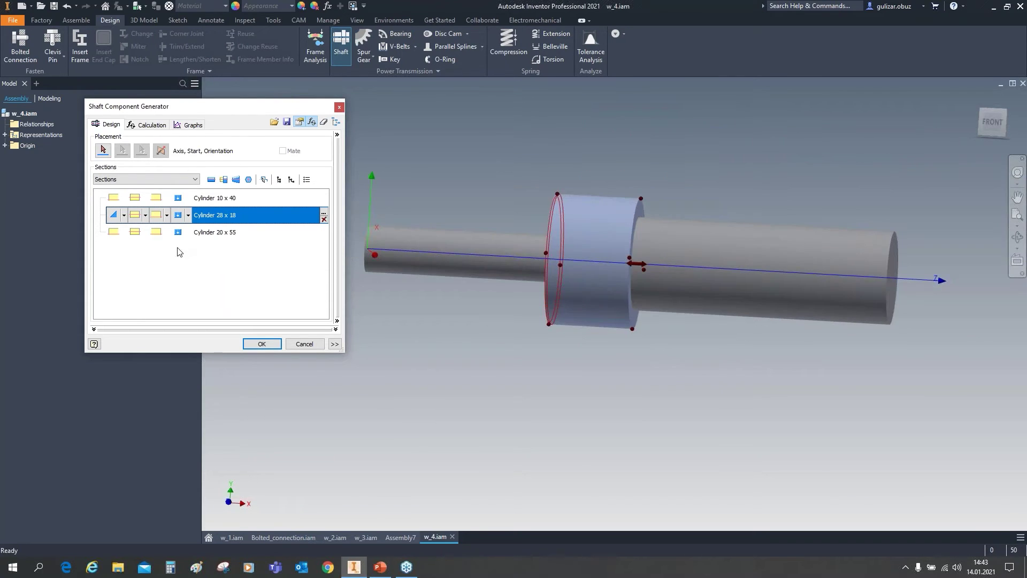
{"action": "left_click", "coordinate": [121, 238]}
{"action": "left_click", "coordinate": [145, 234]}
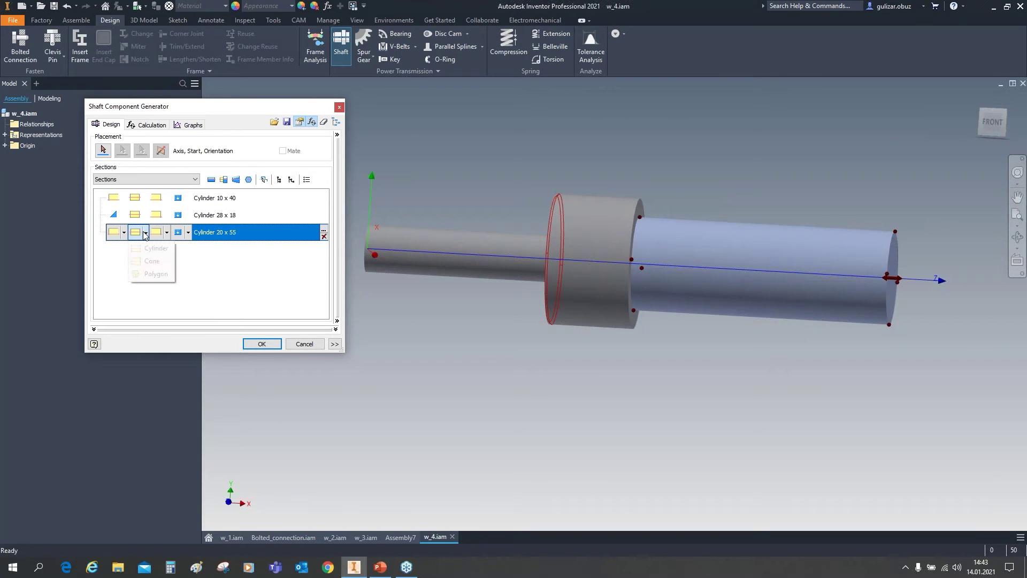
{"action": "left_click", "coordinate": [145, 234]}
{"action": "left_click", "coordinate": [145, 234]}
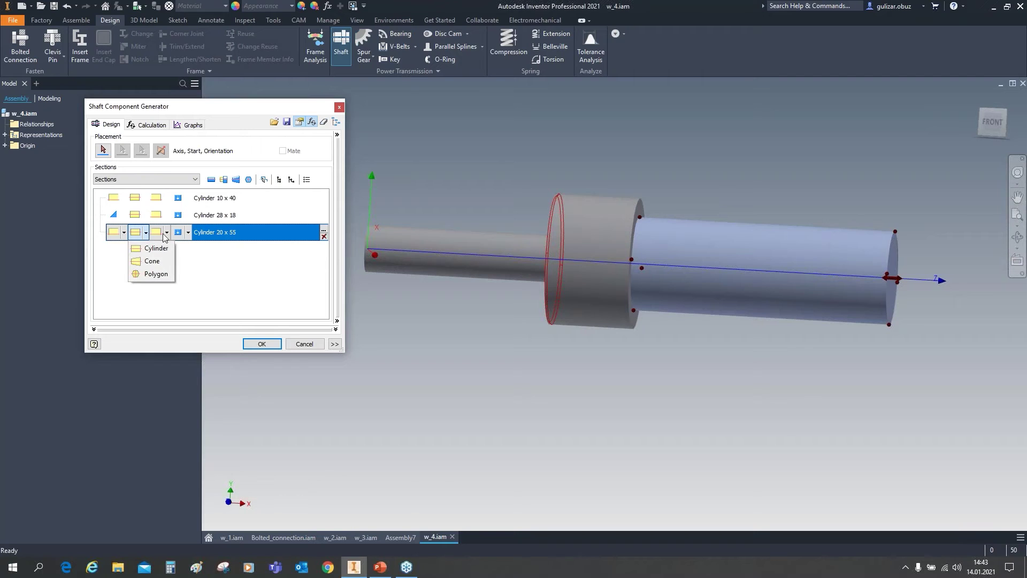
{"action": "left_click", "coordinate": [168, 234]}
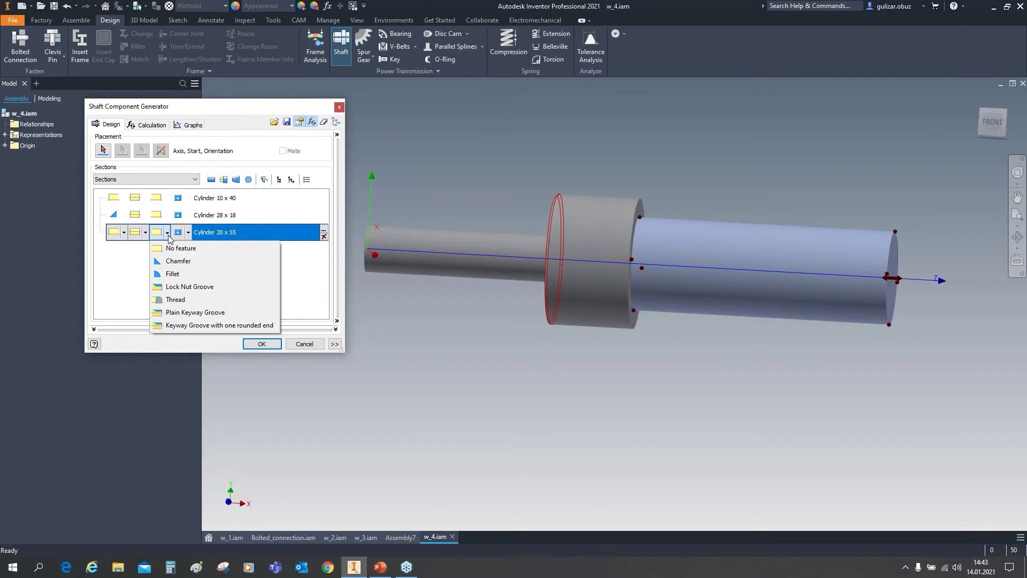
{"action": "left_click", "coordinate": [178, 301]}
{"action": "left_click_drag", "start_coordinate": [210, 136], "coordinate": [415, 160]}
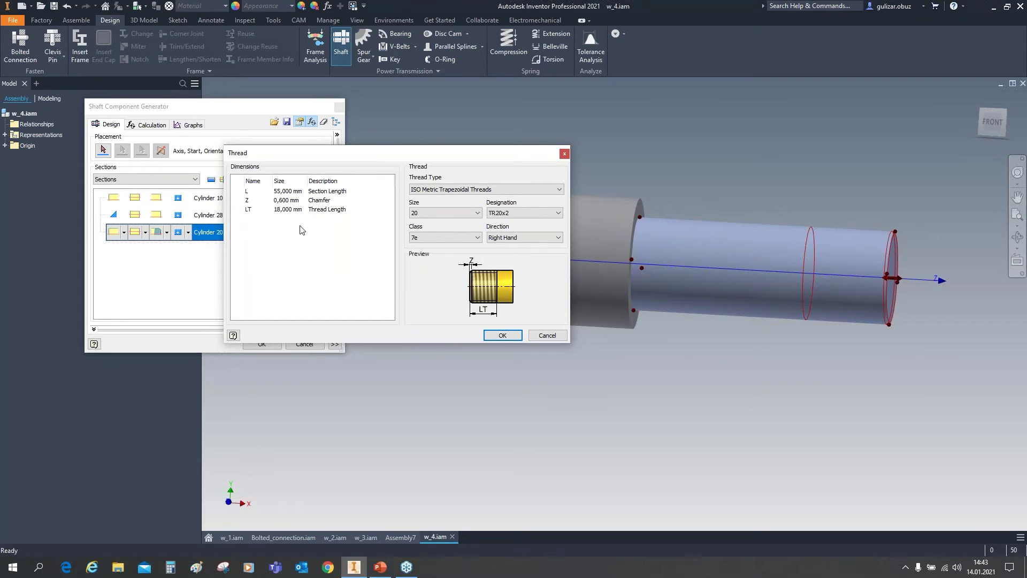
- Set the thread length to 25 mm, with designation TR20x2 and right-hand direction, and accept the thread
{"action": "left_click", "coordinate": [289, 191]}
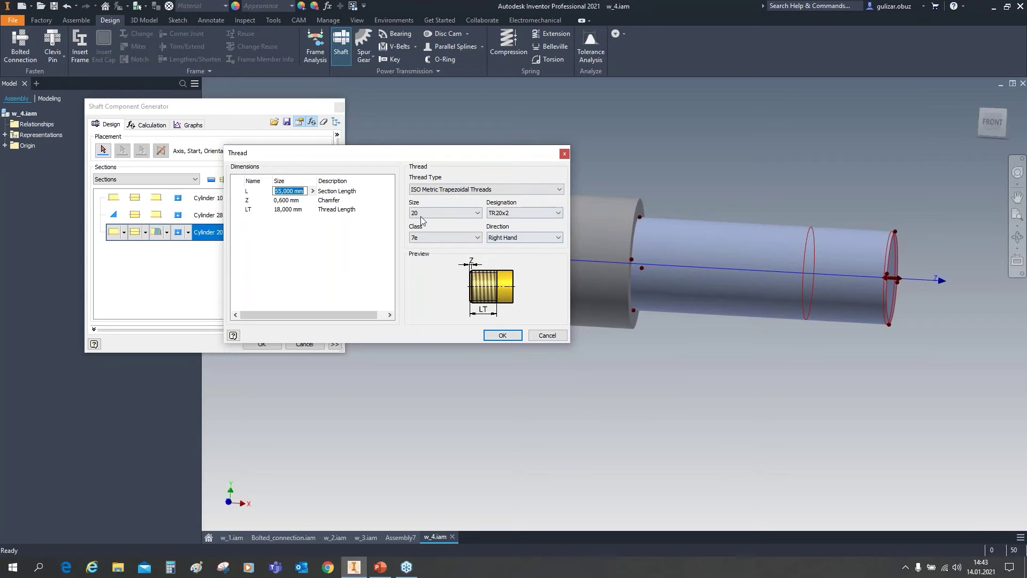
{"action": "left_click", "coordinate": [294, 210]}
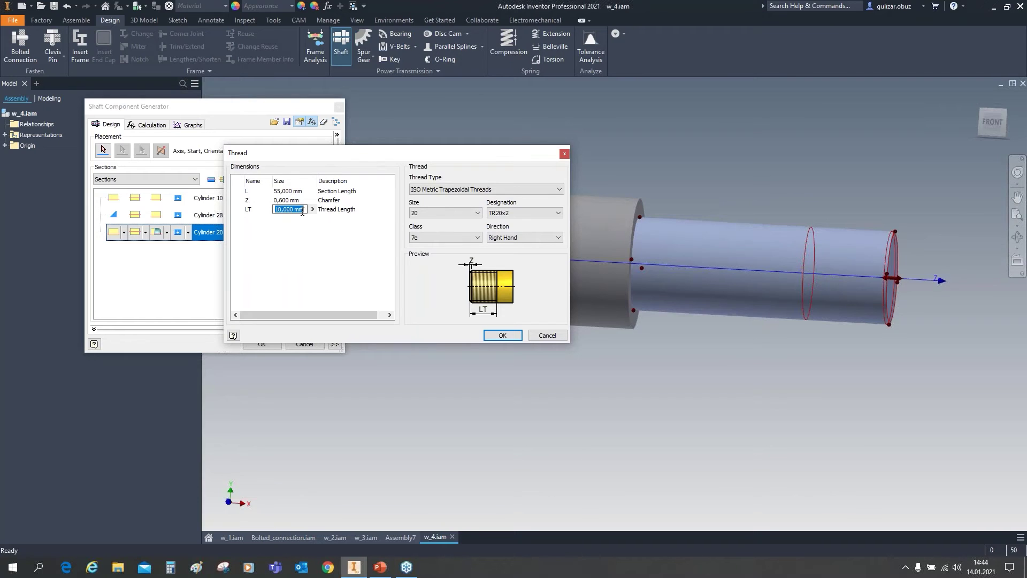
{"action": "type", "text": "25"}
{"action": "left_click", "coordinate": [508, 215]}
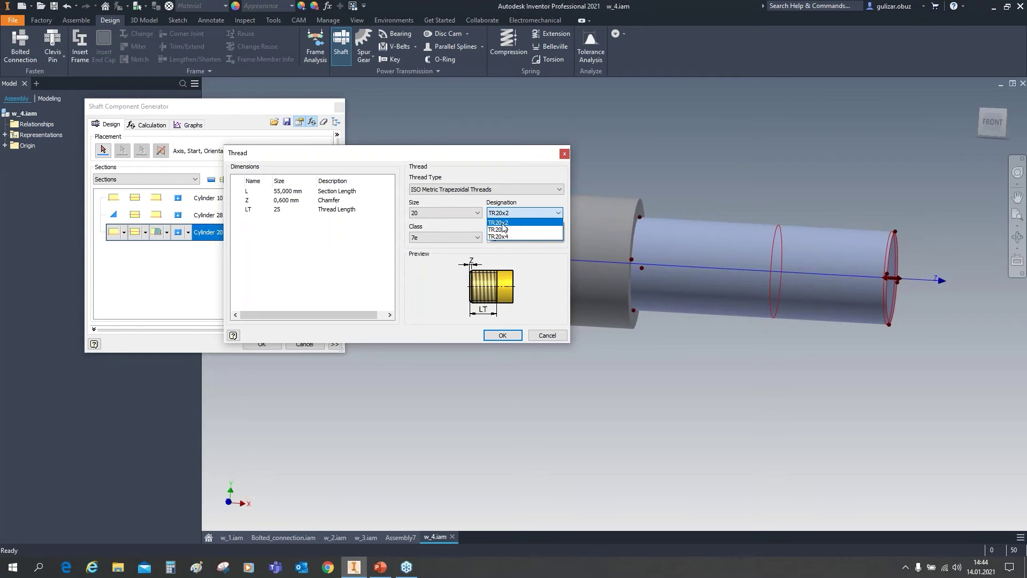
{"action": "left_click", "coordinate": [512, 222]}
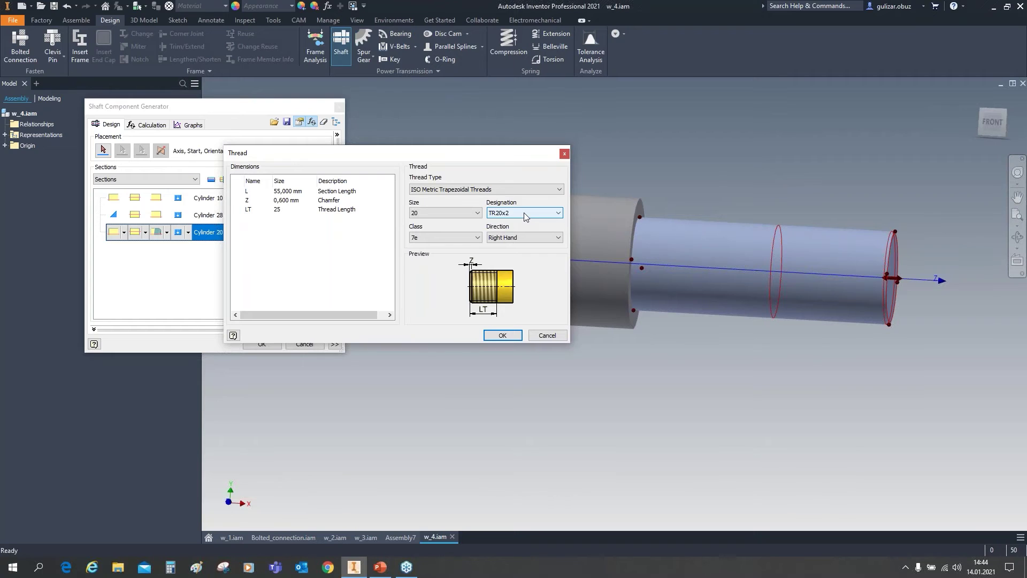
{"action": "left_click", "coordinate": [519, 237]}
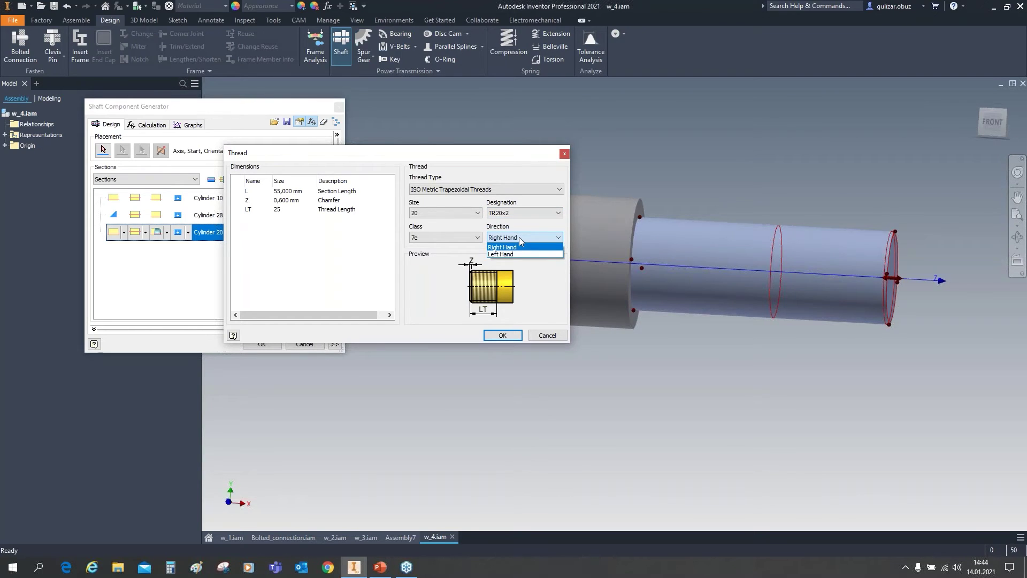
{"action": "left_click", "coordinate": [519, 237]}
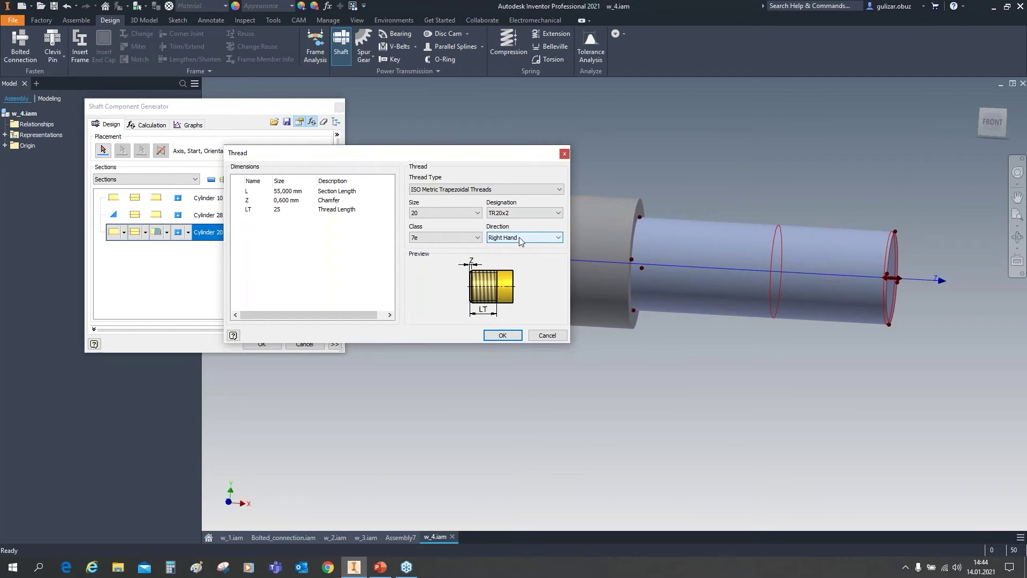
{"action": "left_click", "coordinate": [503, 335]}
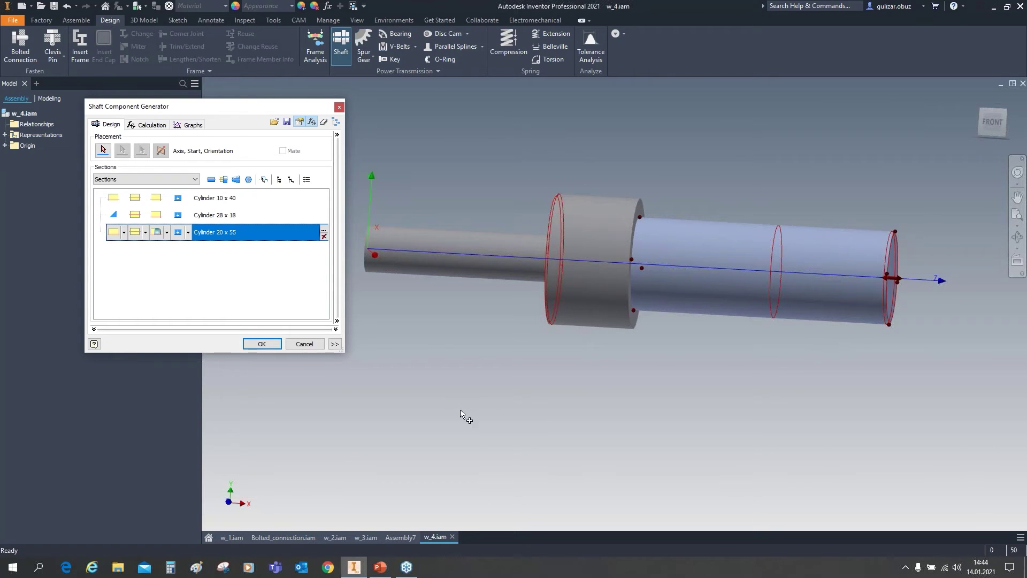
- Generate the shaft in the assembly and inspect the threaded result in 3D
{"action": "left_click", "coordinate": [264, 344]}
{"action": "left_click", "coordinate": [299, 297]}
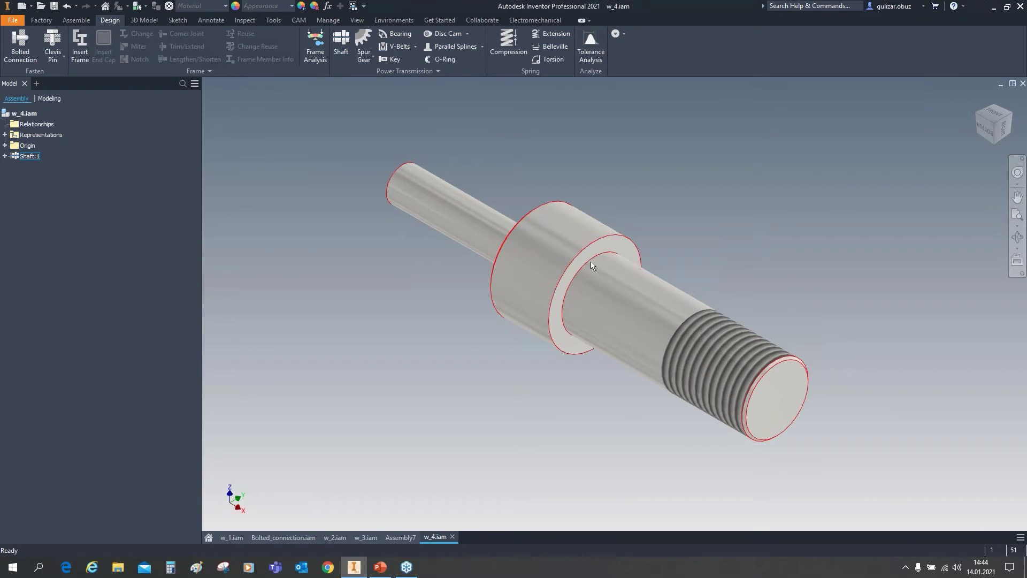
{"action": "middle_click_drag", "start_coordinate": [580, 270], "coordinate": [621, 254], "text": "shift"}
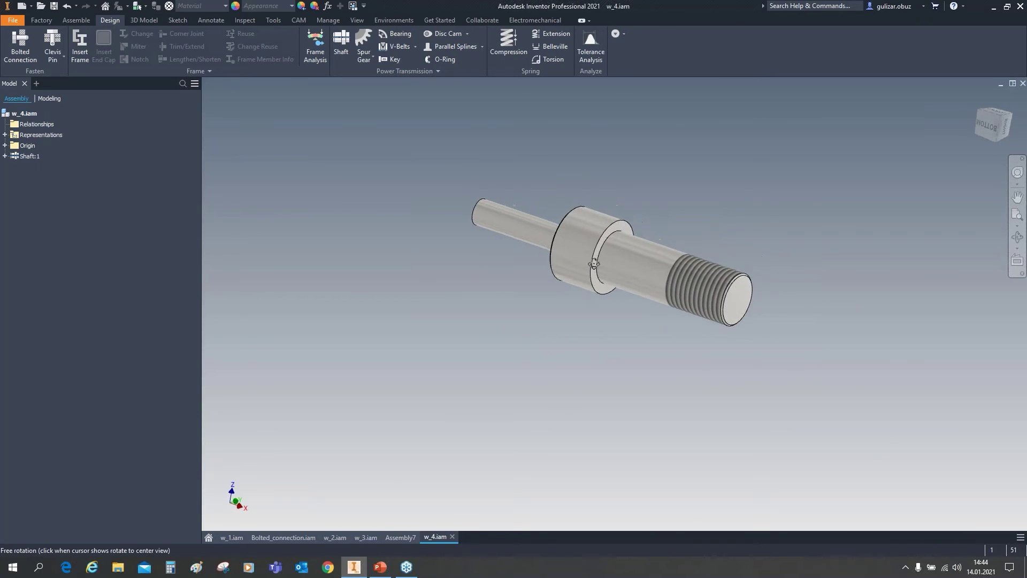
{"action": "scroll", "coordinate": [618, 254], "scroll_direction": "down", "scroll_amount": 6}
{"action": "scroll", "coordinate": [618, 253], "scroll_direction": "up", "scroll_amount": 6}
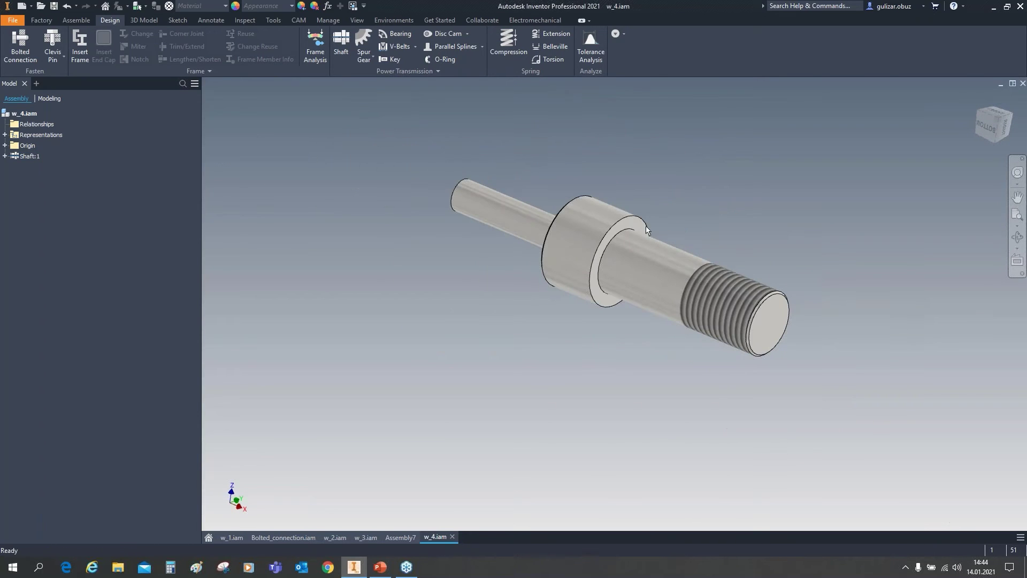
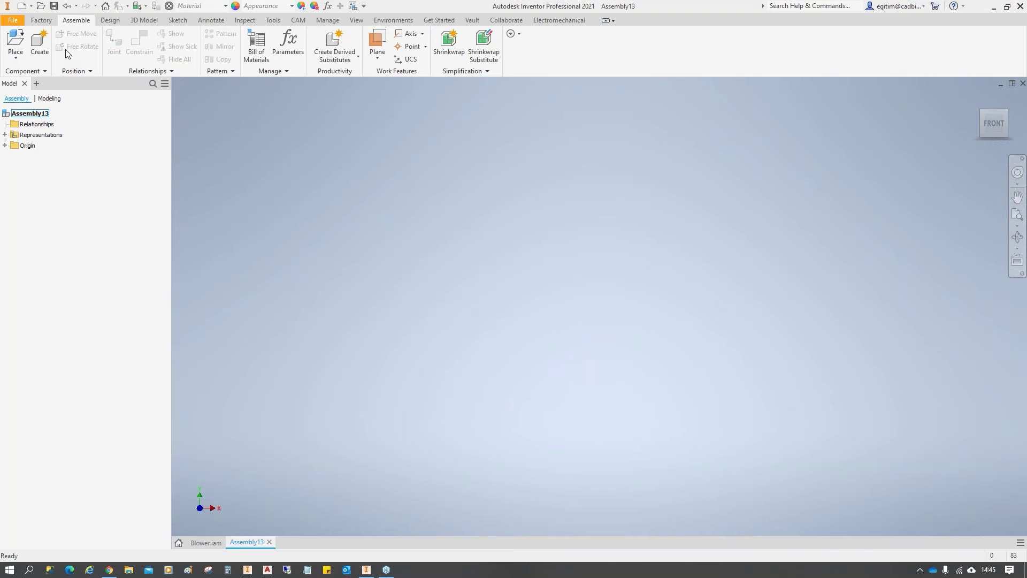
- Review the power transmission and spring design tools, including the additional calculators
{"action": "left_click", "coordinate": [111, 22]}
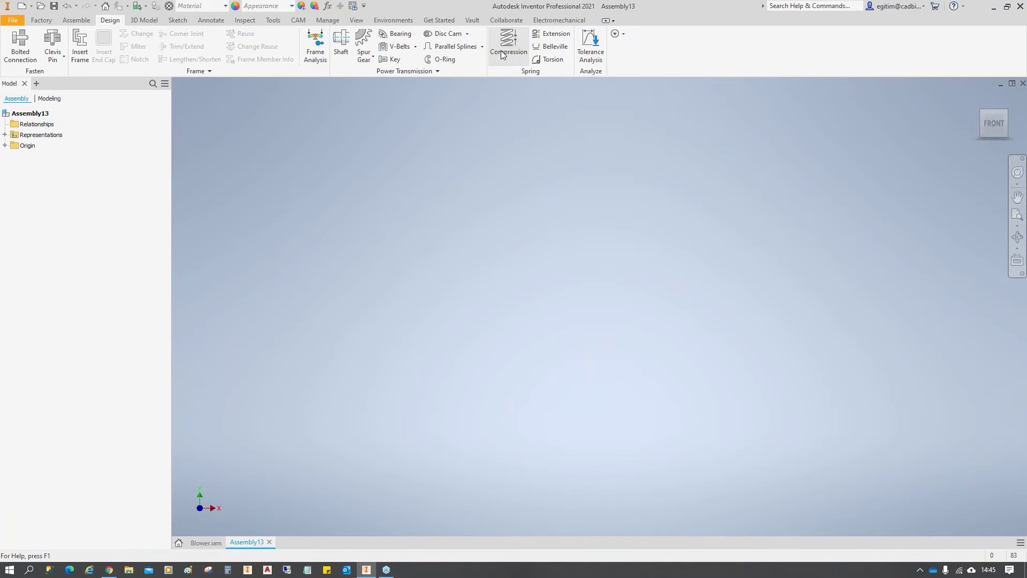
{"action": "left_click", "coordinate": [437, 72]}
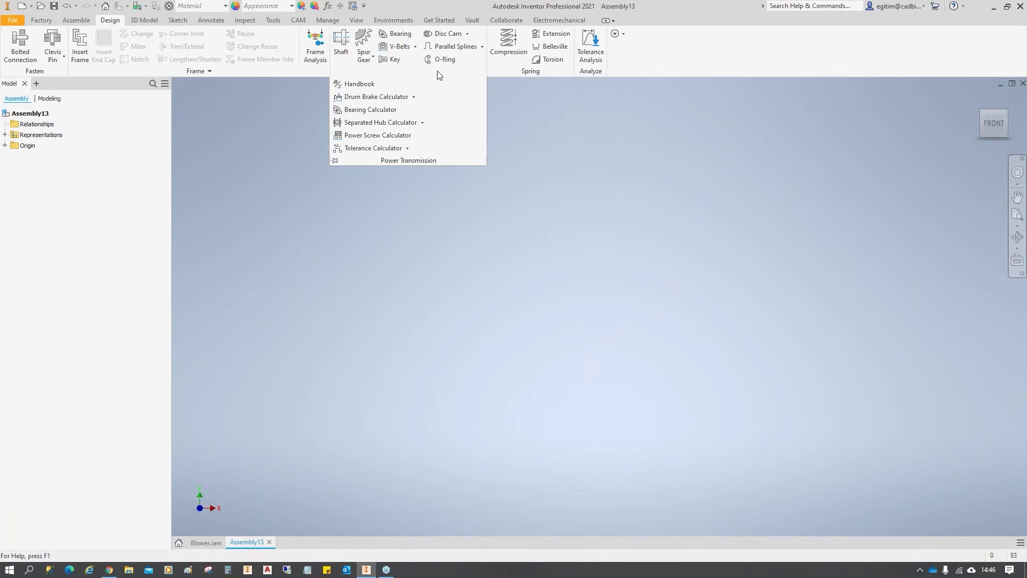
{"action": "left_click", "coordinate": [259, 134]}
- Choose the part dişli kutusu.ipt from the Models folder for placement in the assembly
{"action": "left_click", "coordinate": [75, 21]}
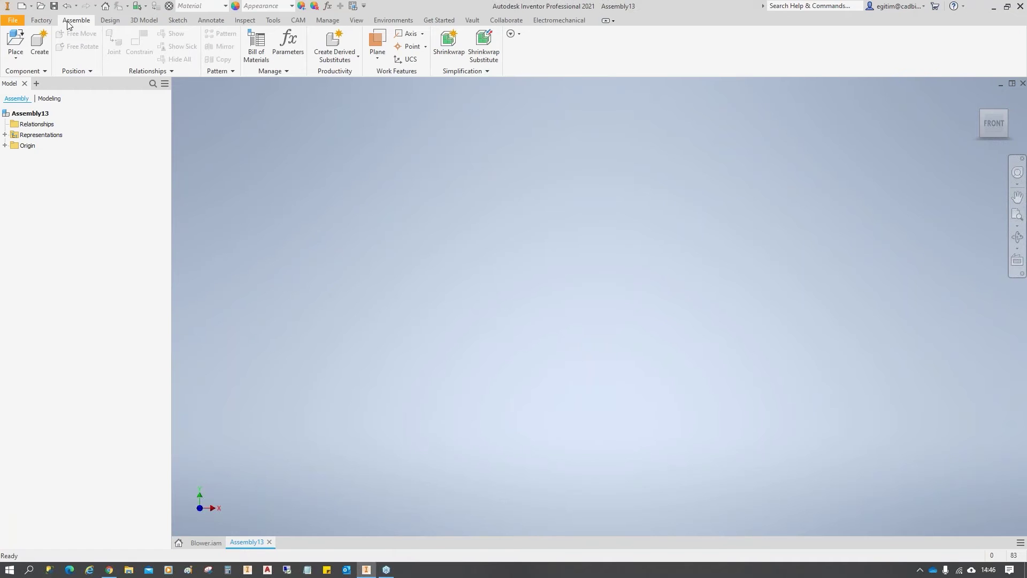
{"action": "left_click", "coordinate": [20, 59]}
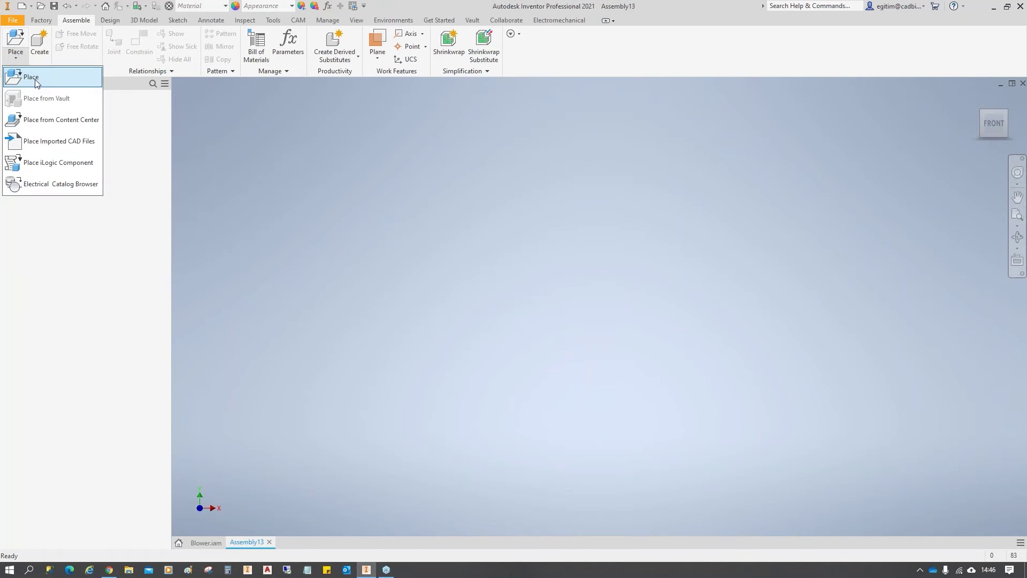
{"action": "left_click", "coordinate": [34, 79]}
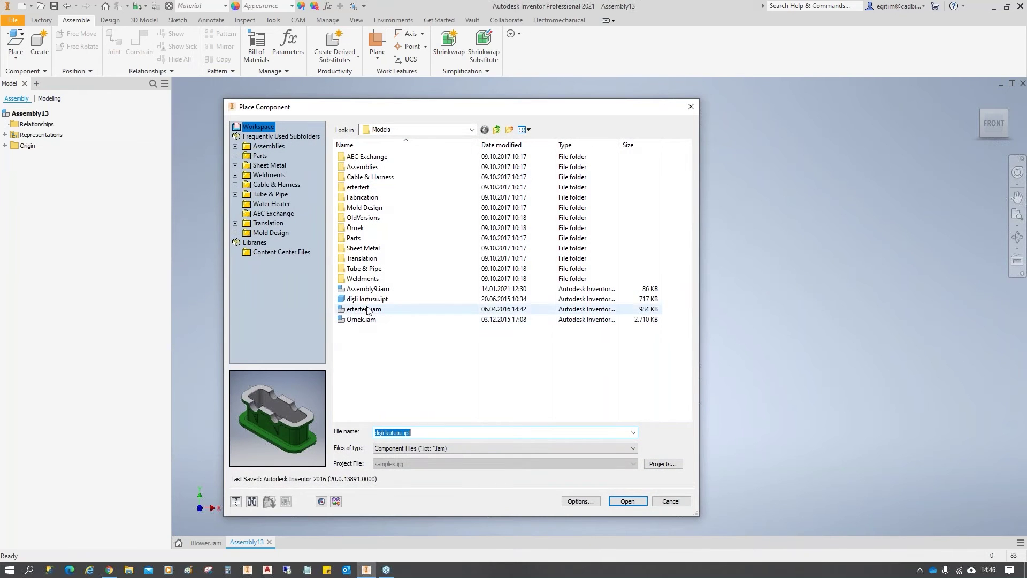
{"action": "left_click", "coordinate": [368, 299]}
{"action": "left_click", "coordinate": [642, 501]}
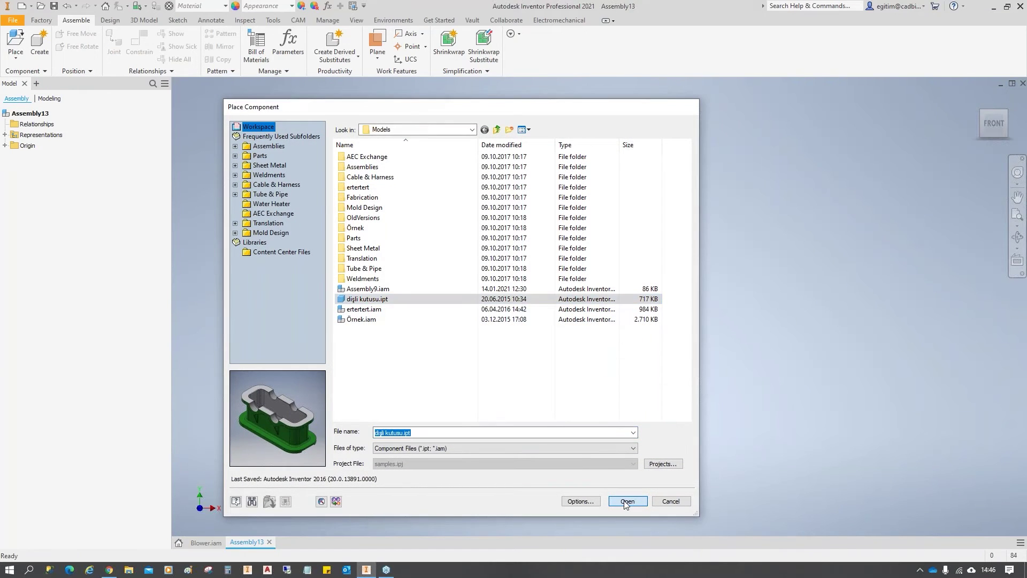
- Place one instance of the gearbox housing grounded at the assembly origin, in the home view, and end the placement
{"action": "scroll", "coordinate": [550, 362], "scroll_direction": "down", "scroll_amount": 5}
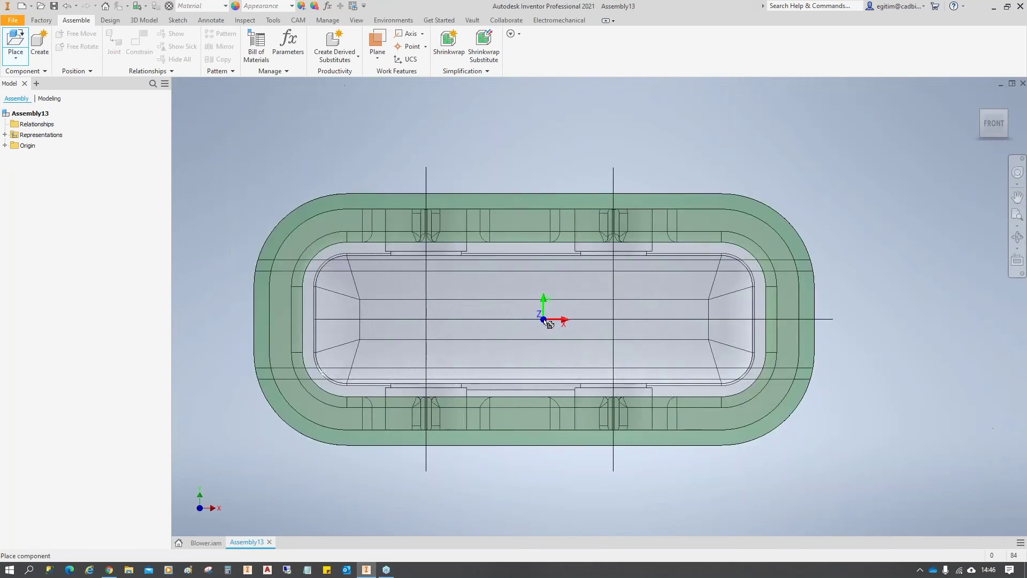
{"action": "right_click", "coordinate": [494, 248]}
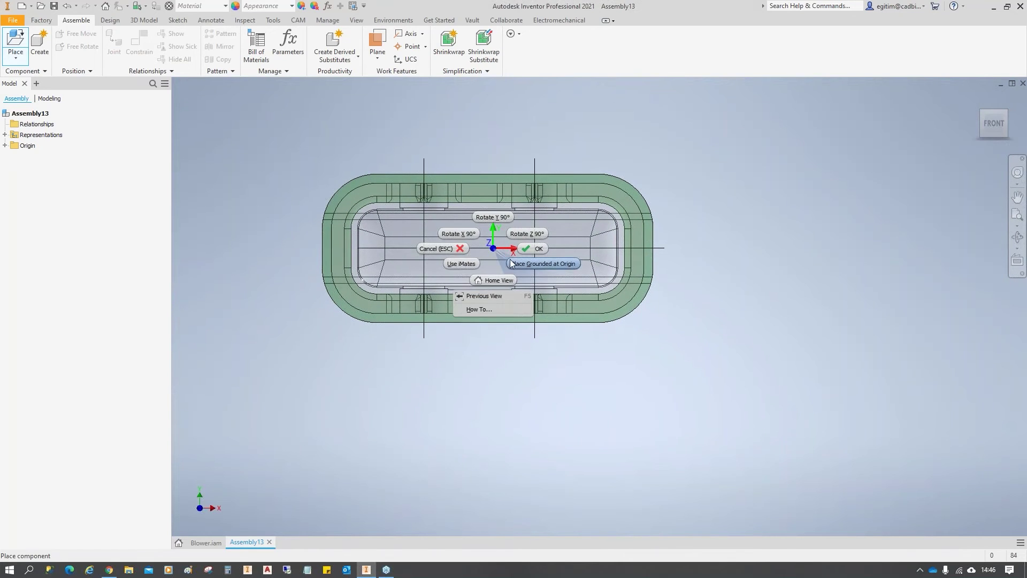
{"action": "left_click", "coordinate": [523, 266]}
{"action": "key", "text": "F6"}
{"action": "scroll", "coordinate": [505, 282], "scroll_direction": "down", "scroll_amount": 3}
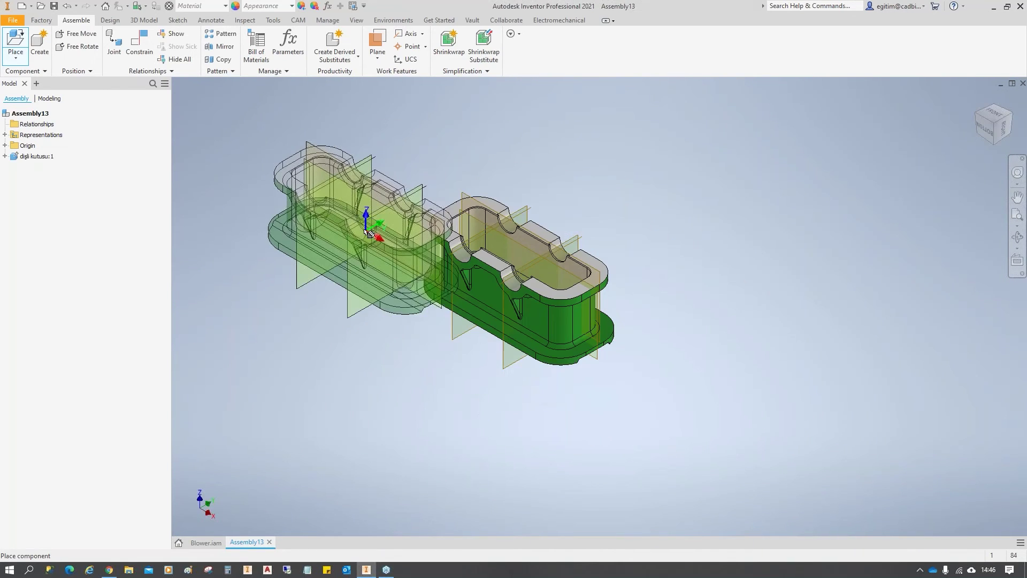
{"action": "right_click", "coordinate": [389, 210]}
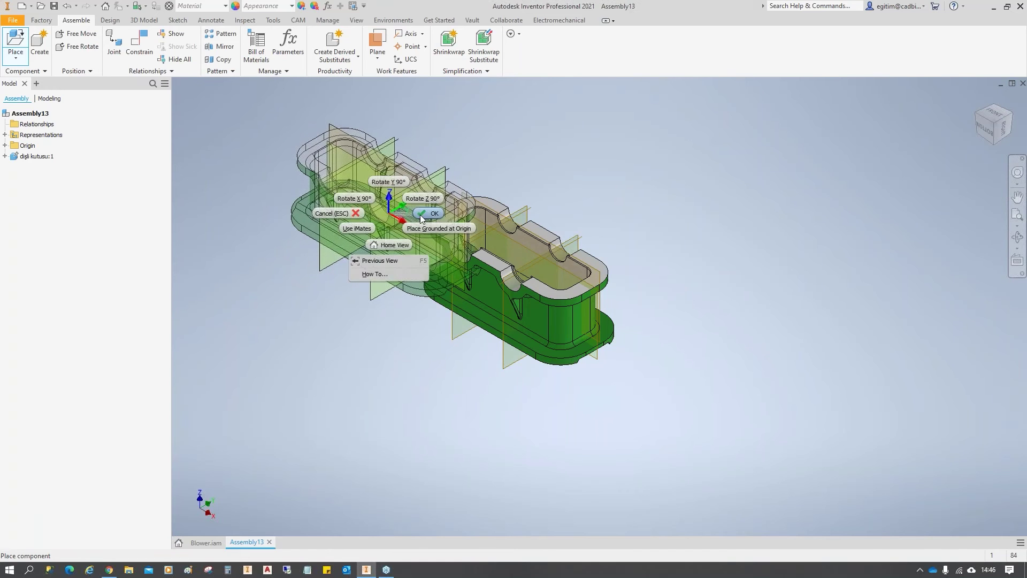
{"action": "left_click", "coordinate": [406, 263]}
{"action": "scroll", "coordinate": [422, 267], "scroll_direction": "up", "scroll_amount": 5}
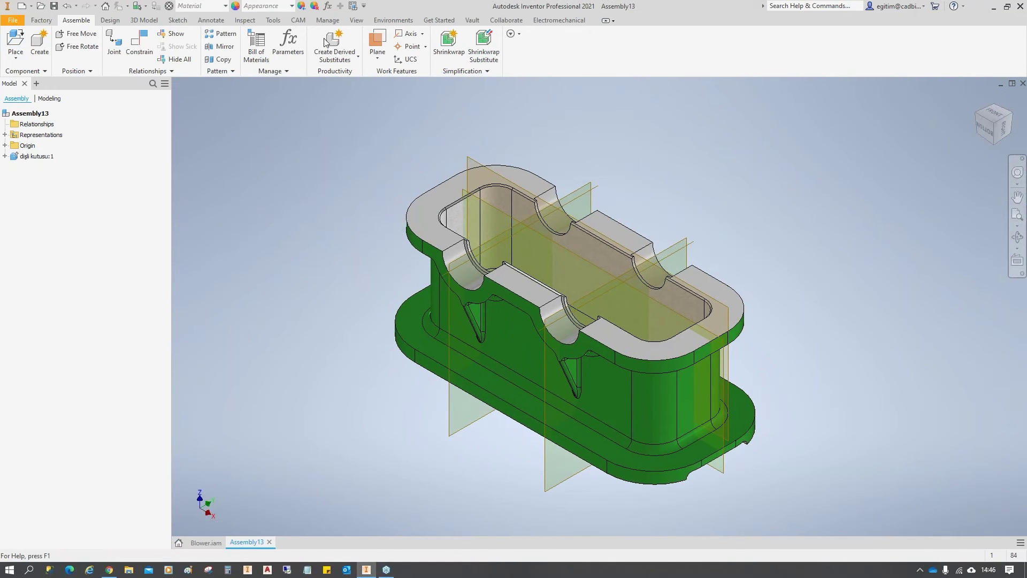
- Hide the user work planes while keeping the housing's work axes visible
{"action": "left_click", "coordinate": [356, 21]}
{"action": "left_click", "coordinate": [19, 58]}
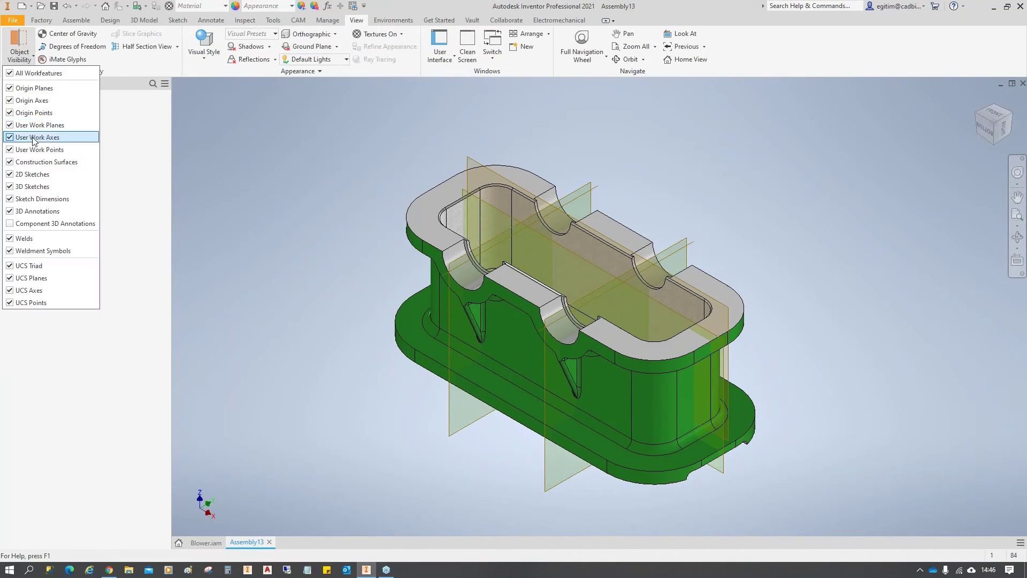
{"action": "left_click", "coordinate": [13, 126]}
{"action": "left_click", "coordinate": [277, 205]}
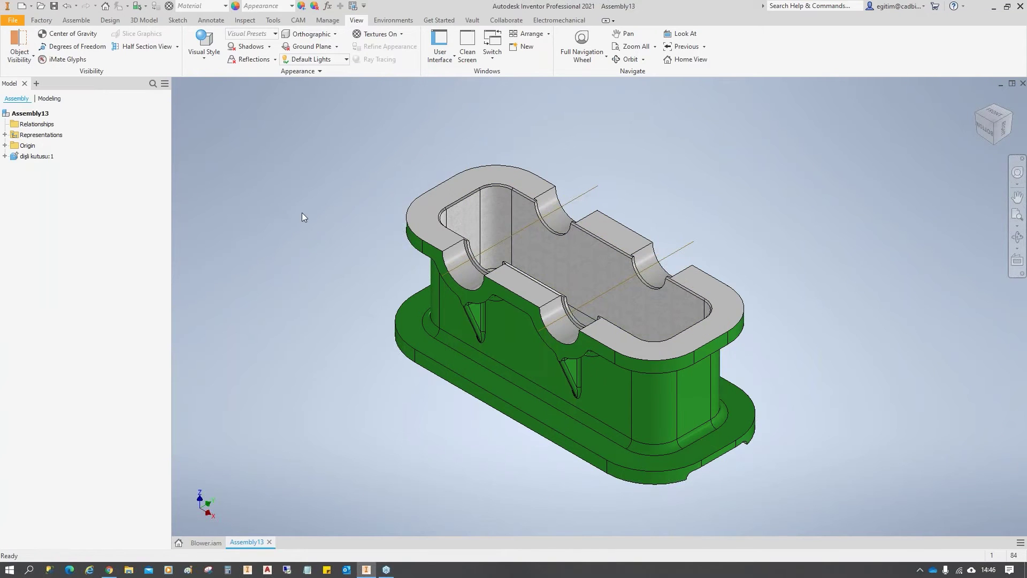
{"action": "mouse_move", "coordinate": [378, 252]}
{"action": "middle_mouse_down", "text": "shift"}
{"action": "mouse_move", "coordinate": [371, 229]}
{"action": "mouse_move", "coordinate": [375, 244]}
{"action": "middle_mouse_up", "text": "shift"}
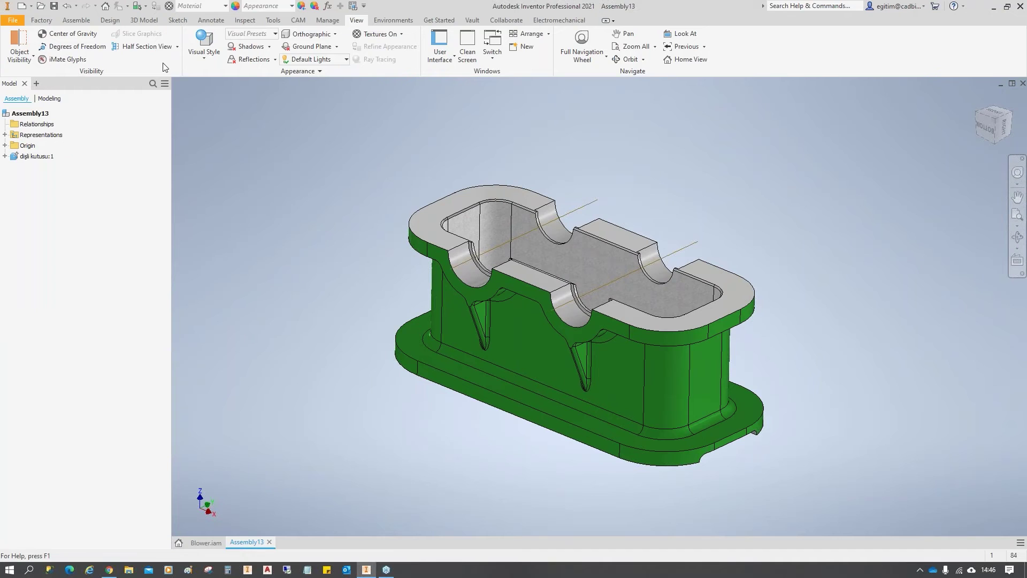
- Start the Shaft component generator and save the assembly as dişli kutusu in the Models folder
{"action": "left_click", "coordinate": [111, 24]}
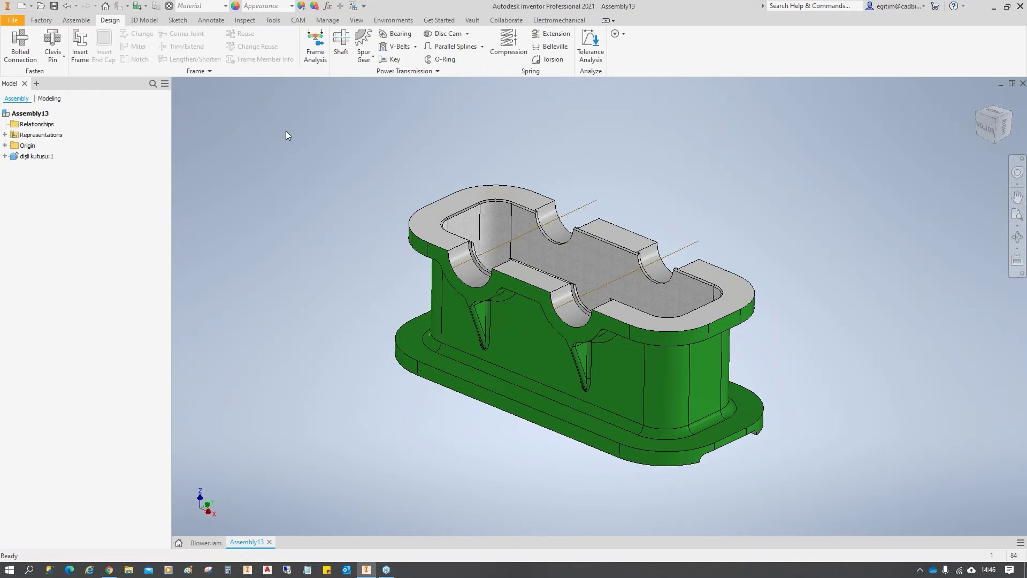
{"action": "left_click", "coordinate": [341, 43]}
{"action": "left_click", "coordinate": [546, 327]}
{"action": "type", "text": "di"}
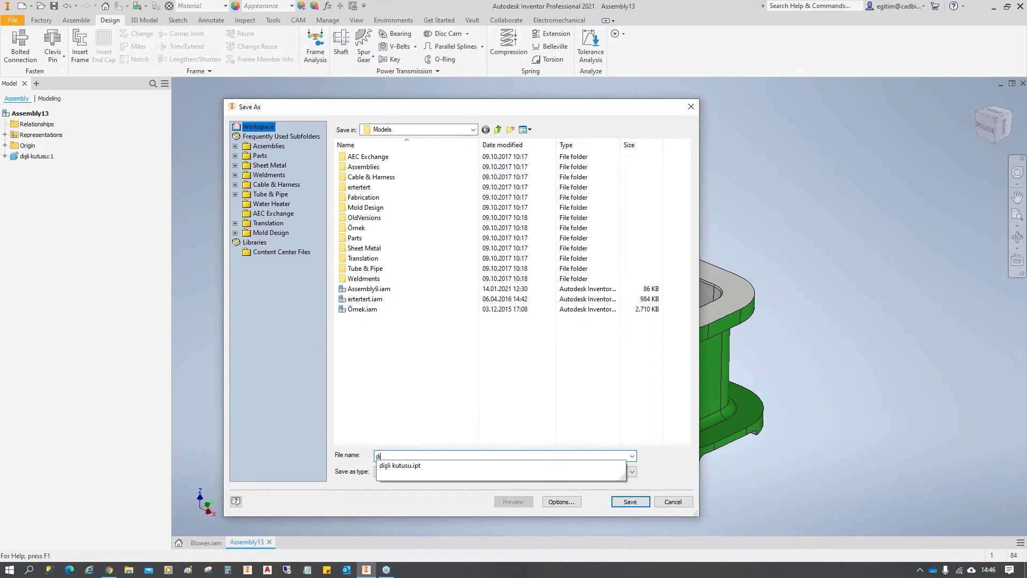
{"action": "type", "text": "şli kutusu"}
{"action": "left_click", "coordinate": [638, 500]}
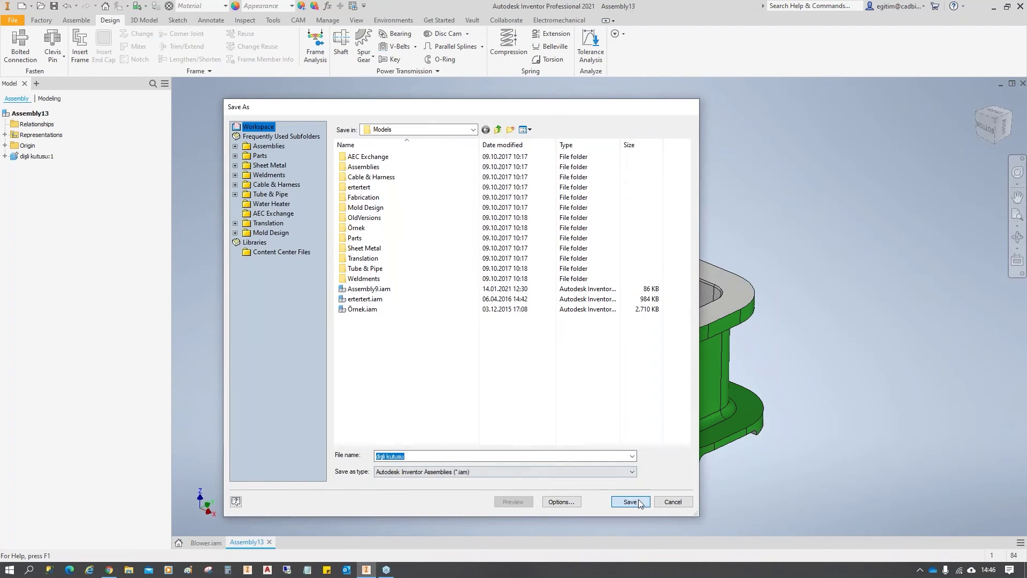
- Delete the Cylinder 30 x 25 and Cylinder 80 x 25 sections from the shaft, keeping only Cylinder 50 x 25
{"action": "left_click", "coordinate": [621, 202]}
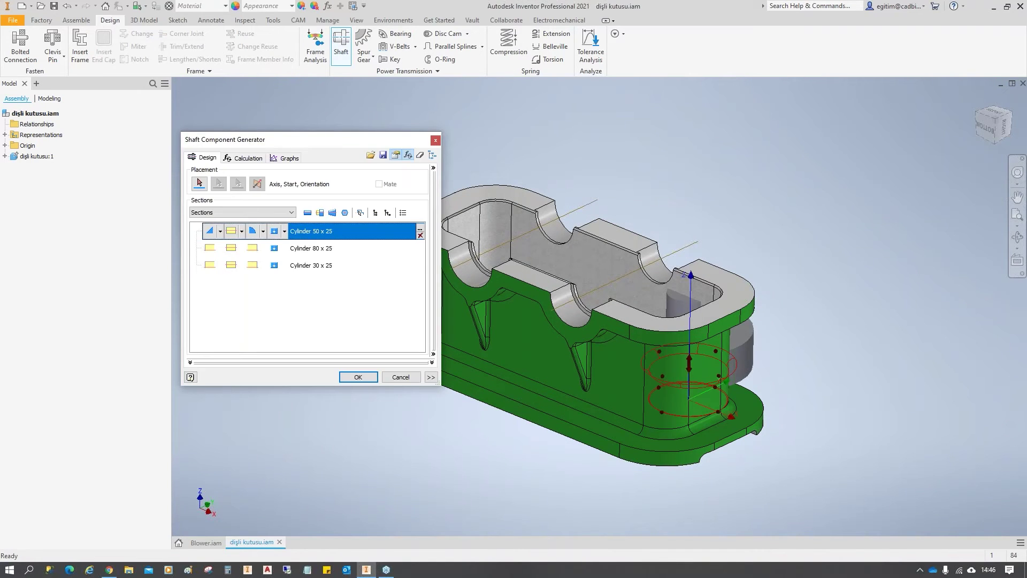
{"action": "left_click_drag", "start_coordinate": [319, 144], "coordinate": [281, 122]}
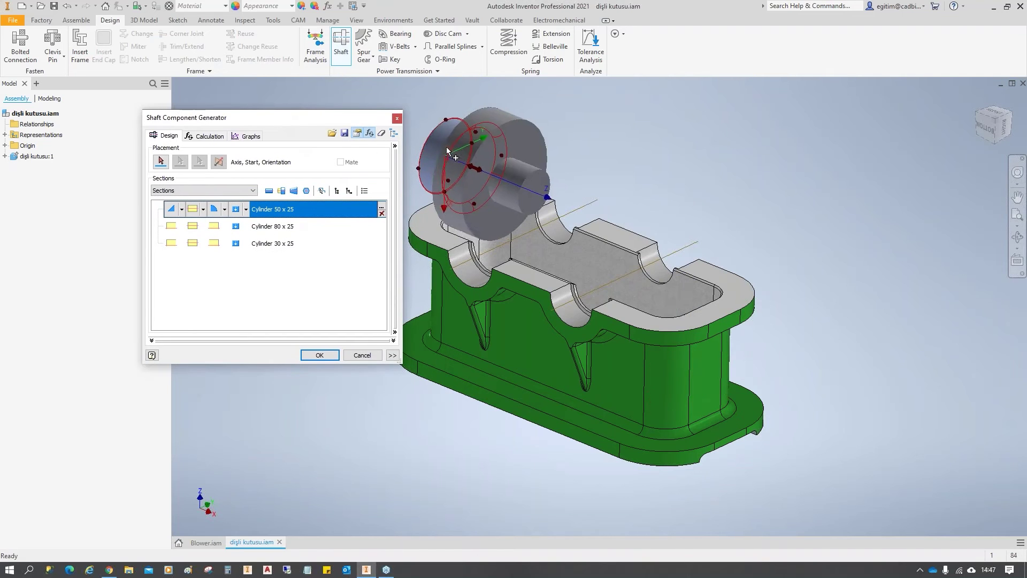
{"action": "middle_click_drag", "start_coordinate": [484, 137], "coordinate": [567, 134]}
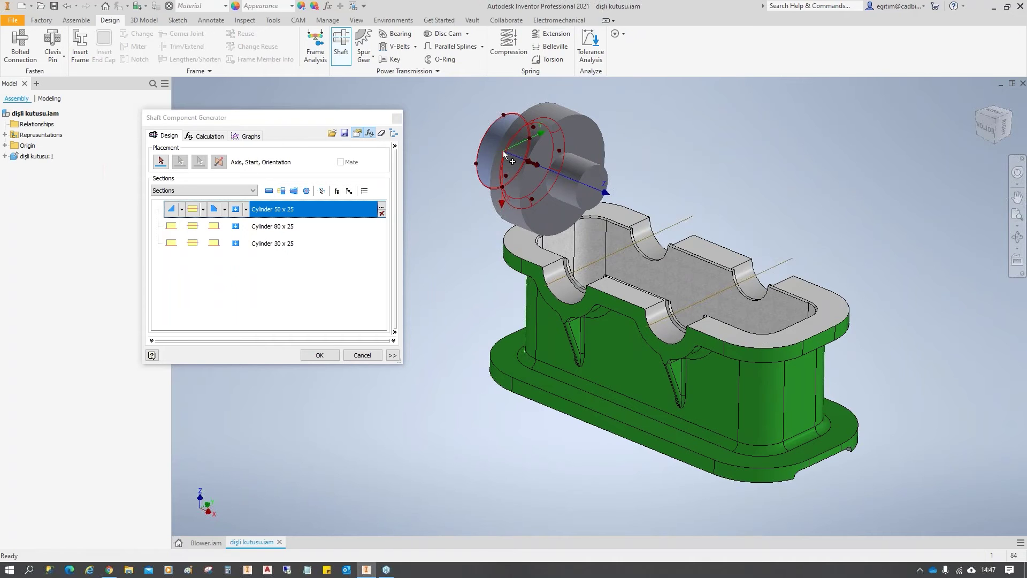
{"action": "left_click", "coordinate": [376, 242]}
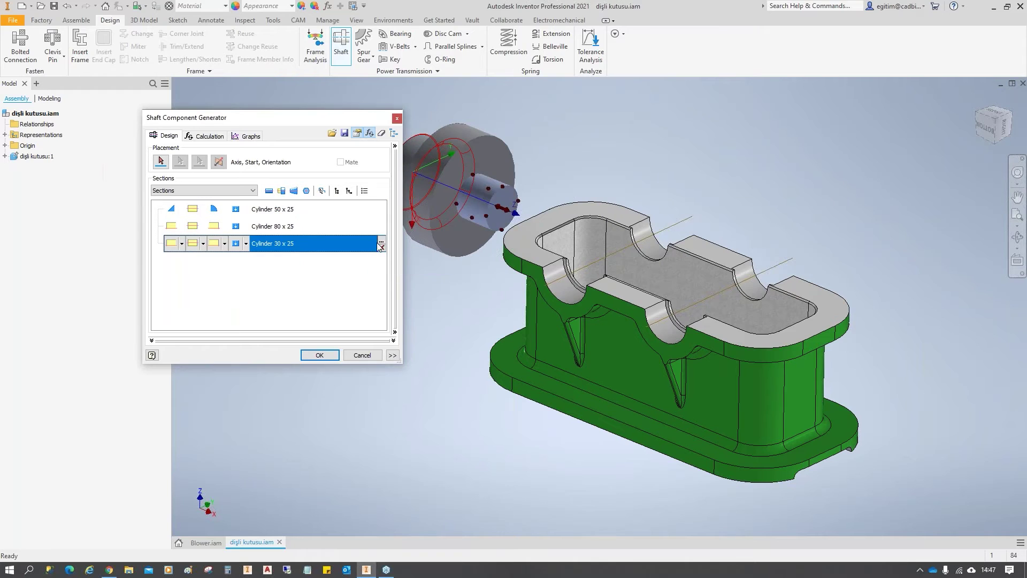
{"action": "left_click", "coordinate": [382, 247]}
{"action": "left_click", "coordinate": [382, 232]}
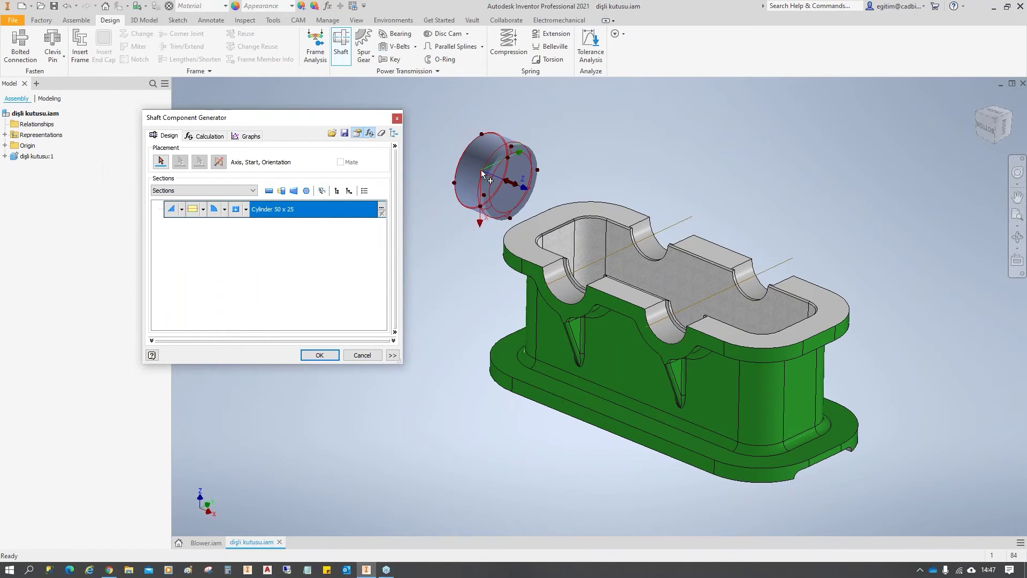
{"action": "scroll", "coordinate": [480, 169], "scroll_direction": "down", "scroll_amount": 2}
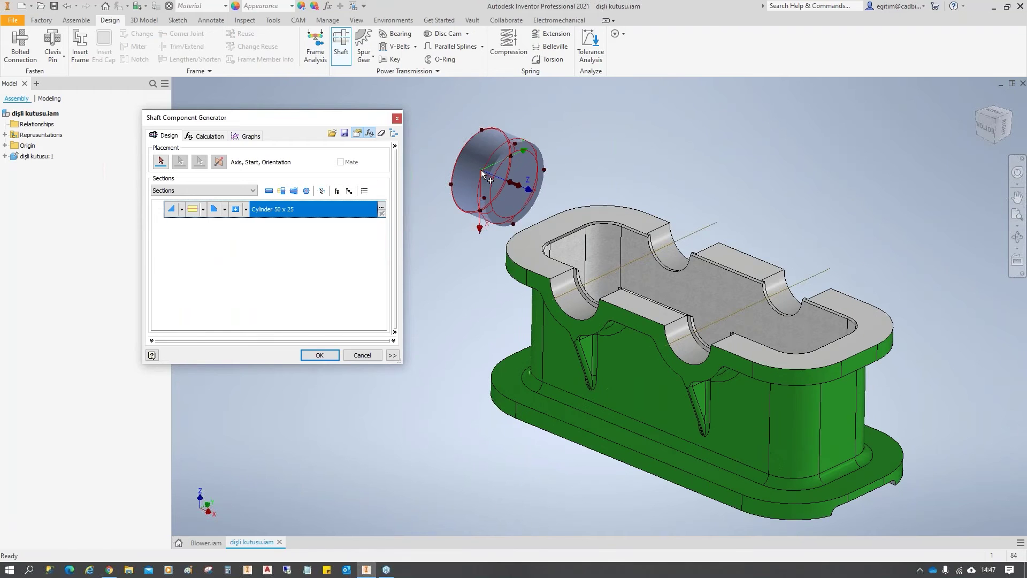
{"action": "middle_click_drag", "start_coordinate": [480, 169], "coordinate": [482, 171]}
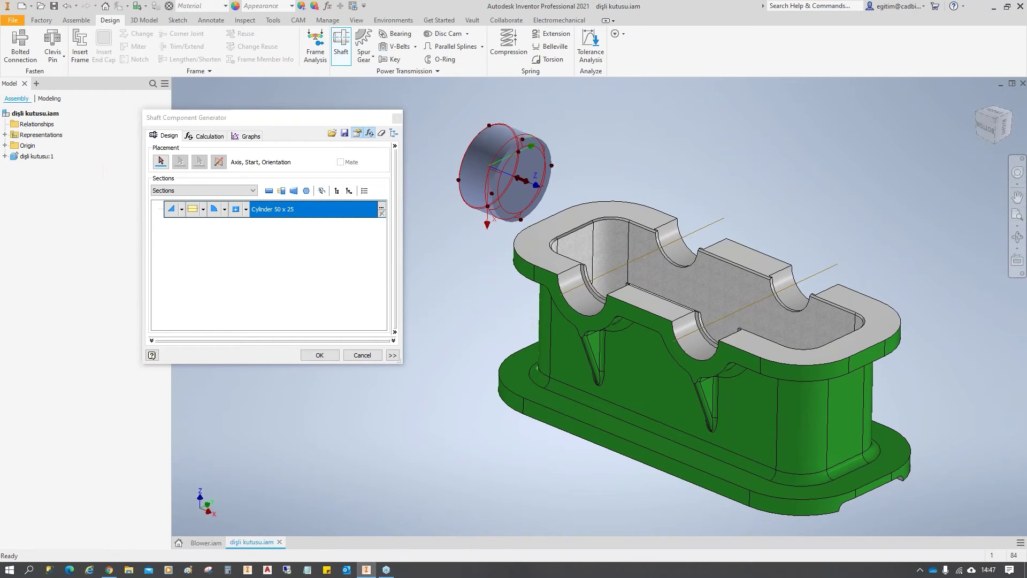